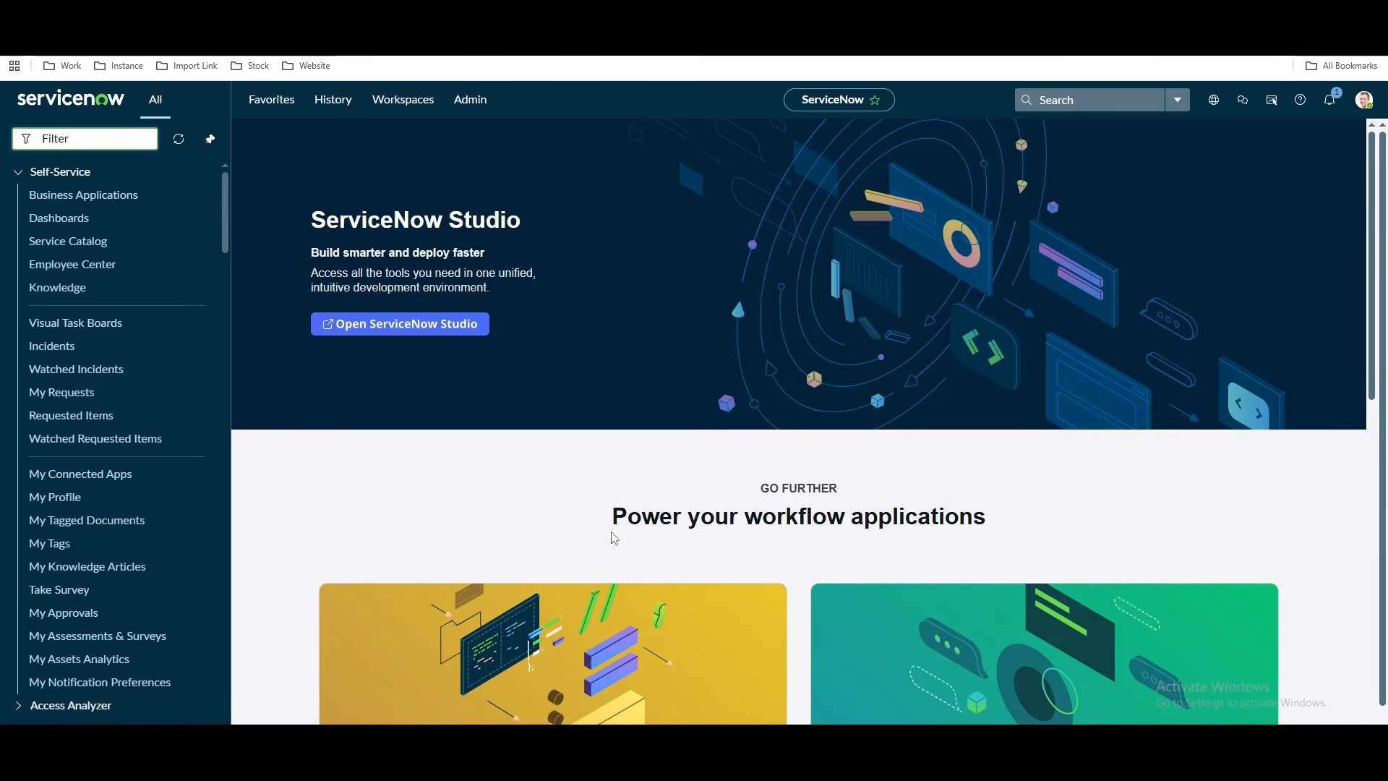
Switch to the Notepad component list, add the line "incident-" below "1. Form Validation", and return to ServiceNow.
click(658, 742)
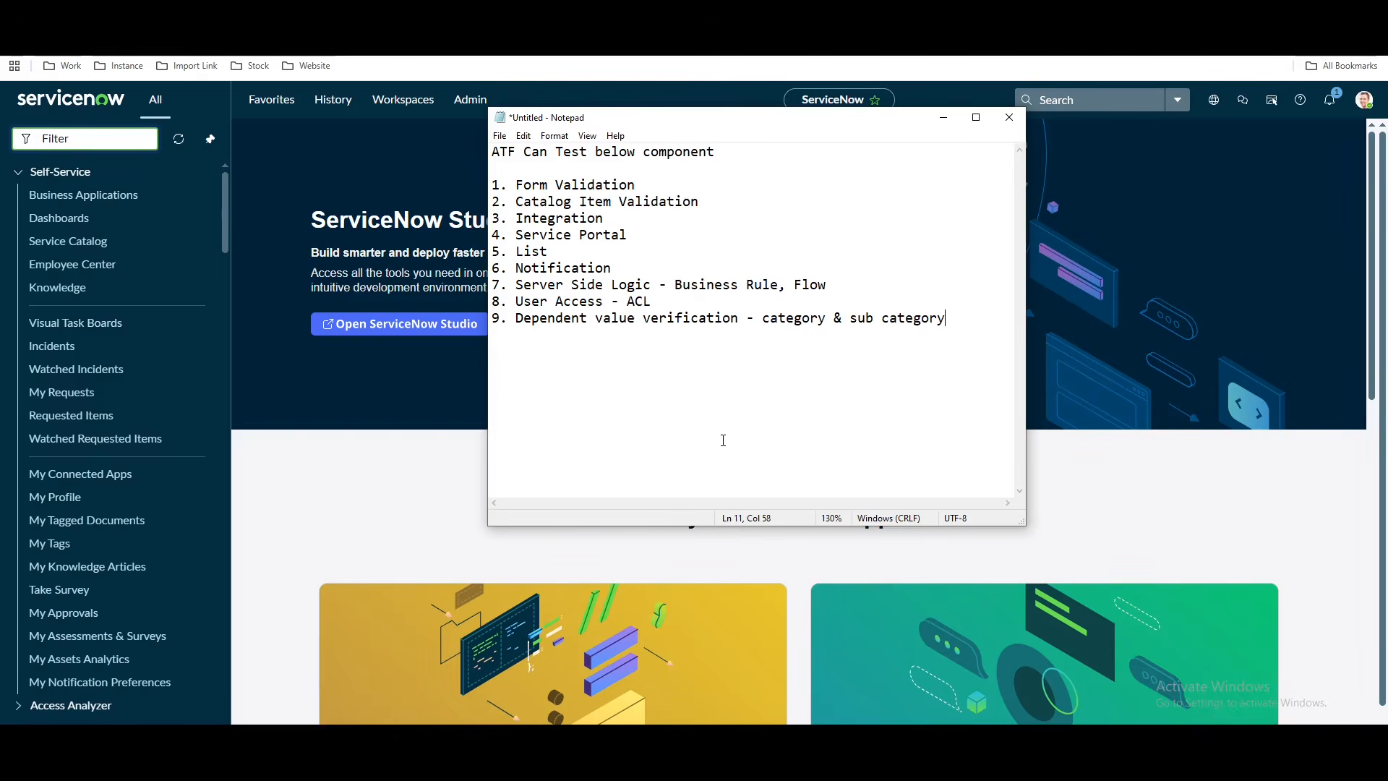
click(646, 186)
key(Return)
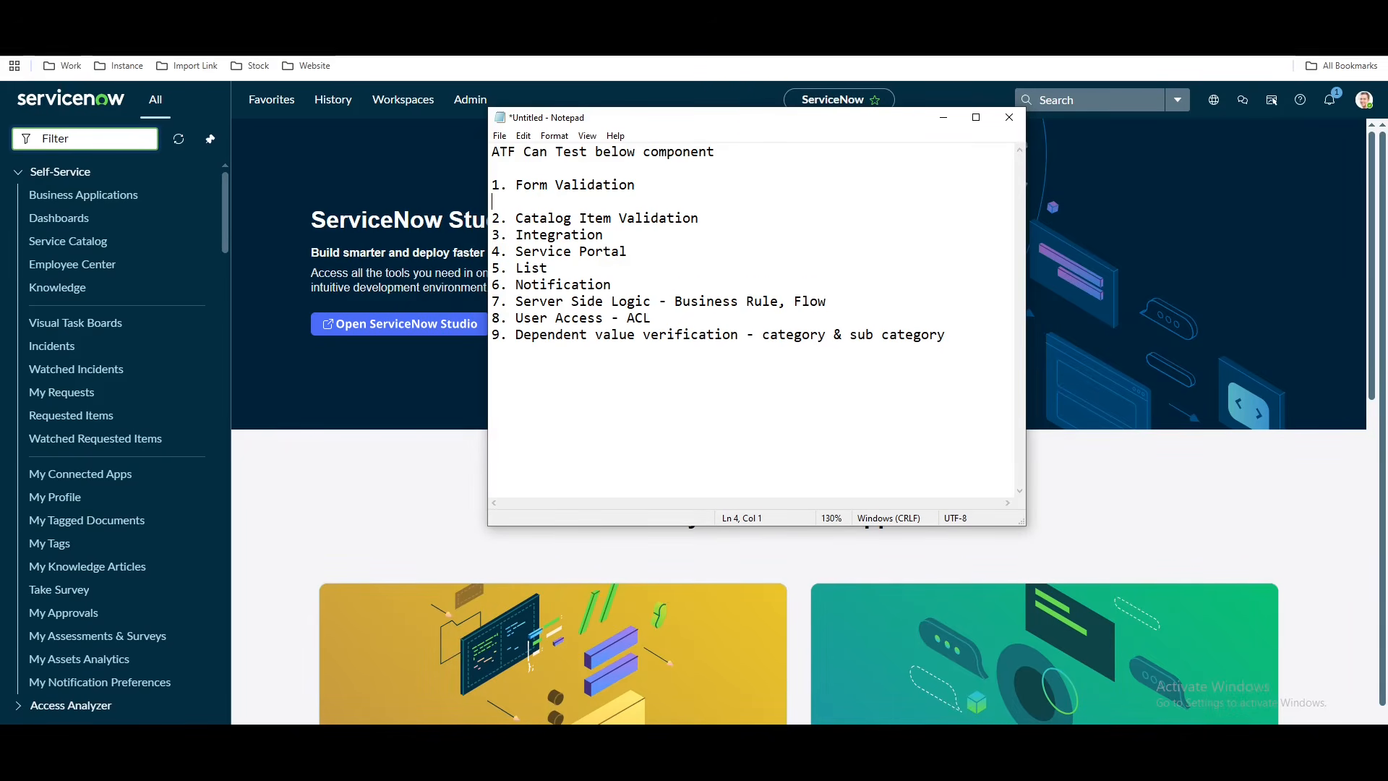
text(incident-)
click(296, 217)
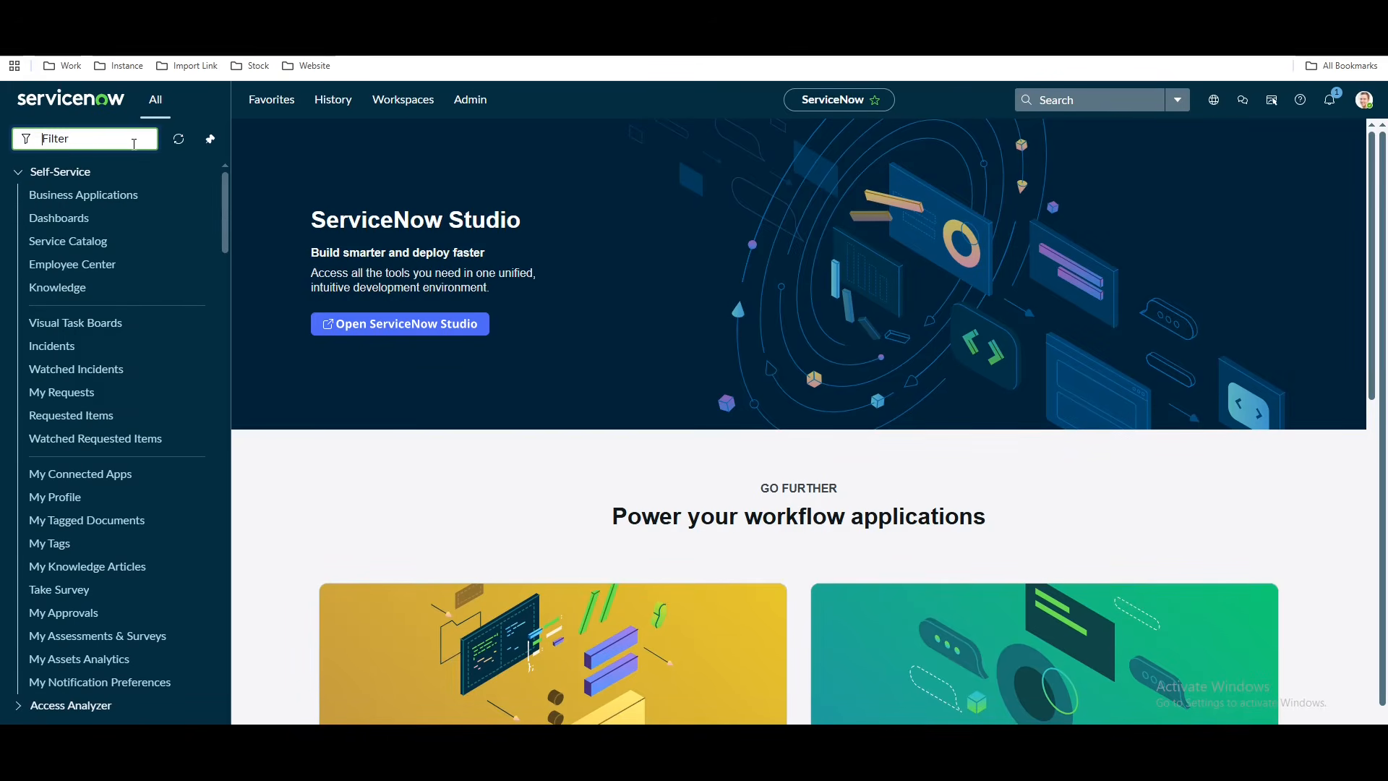
Look up the Automated Test Framework modules by filtering the navigator for "automated te", and clear the filter.
text(atf)
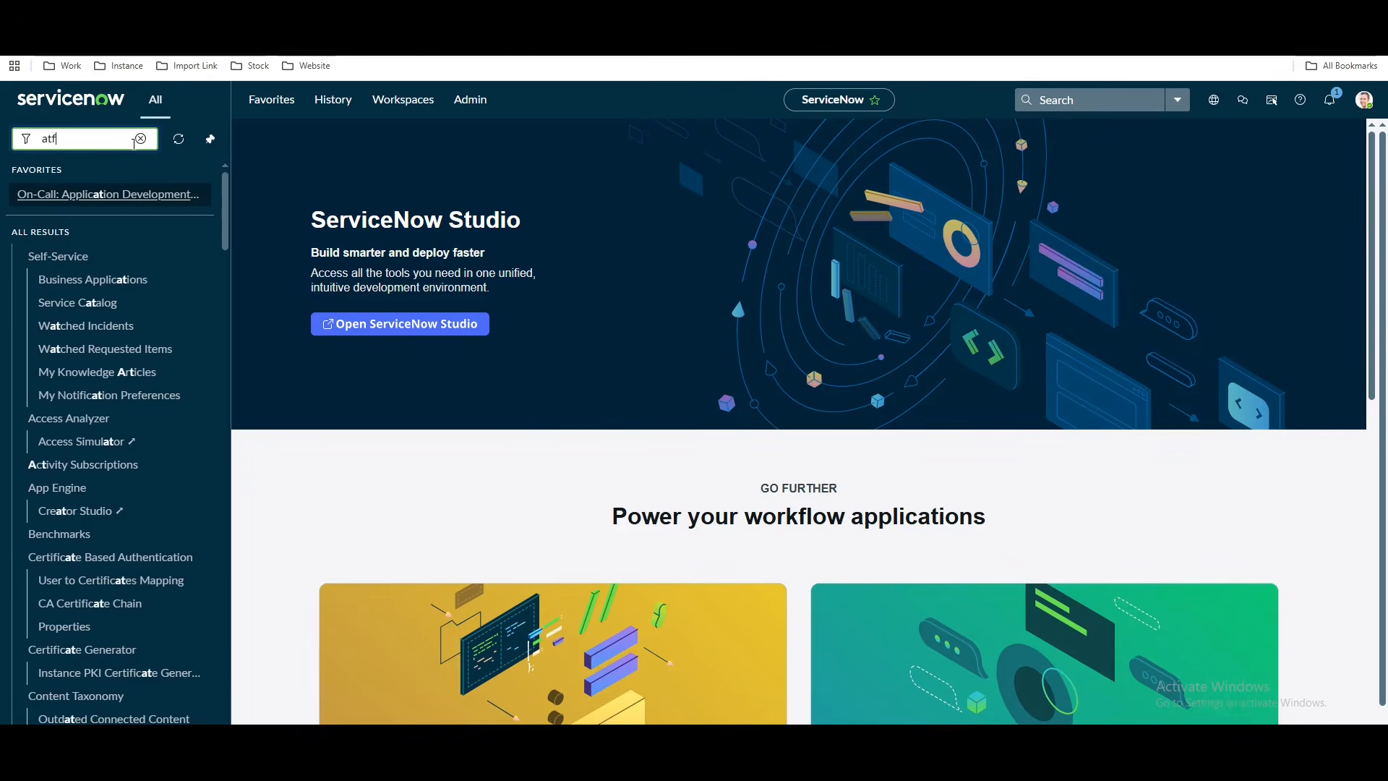
click(136, 141)
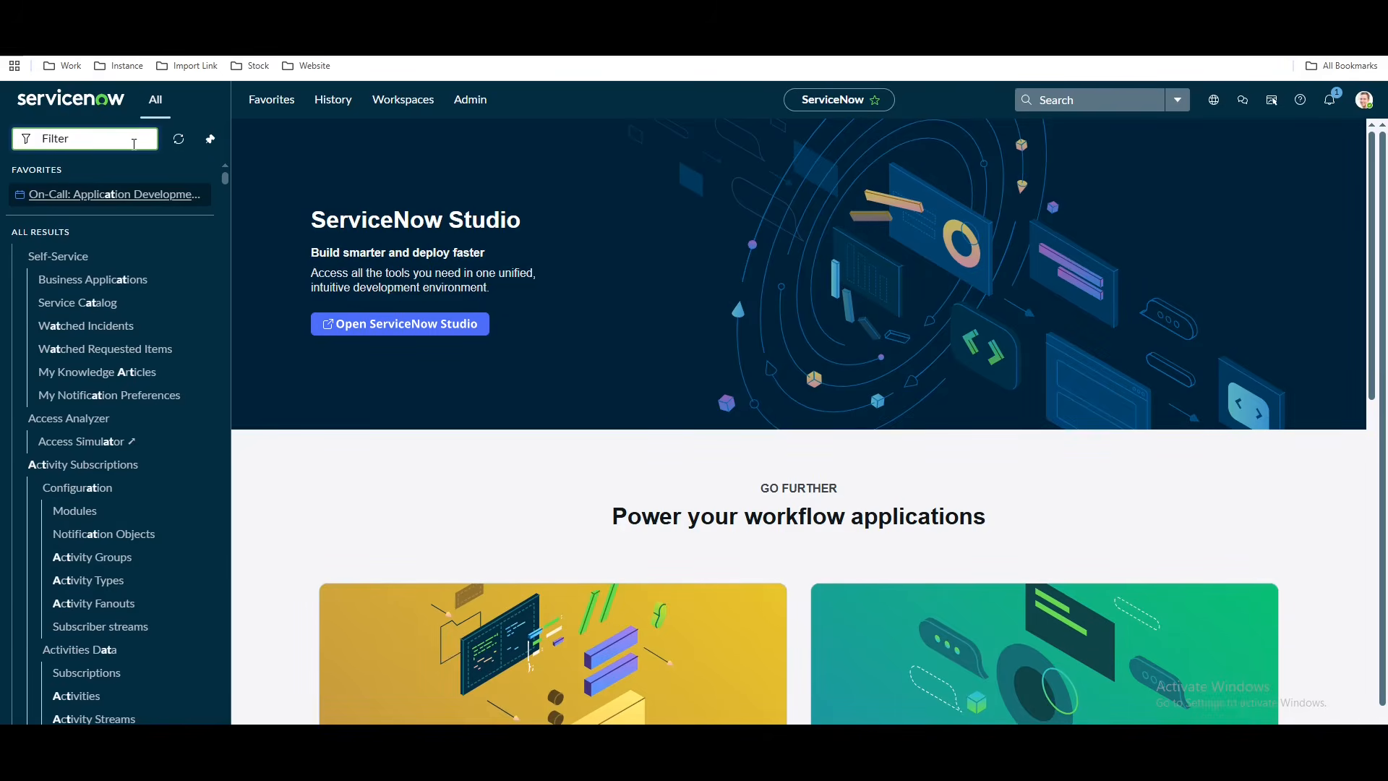
text(automate)
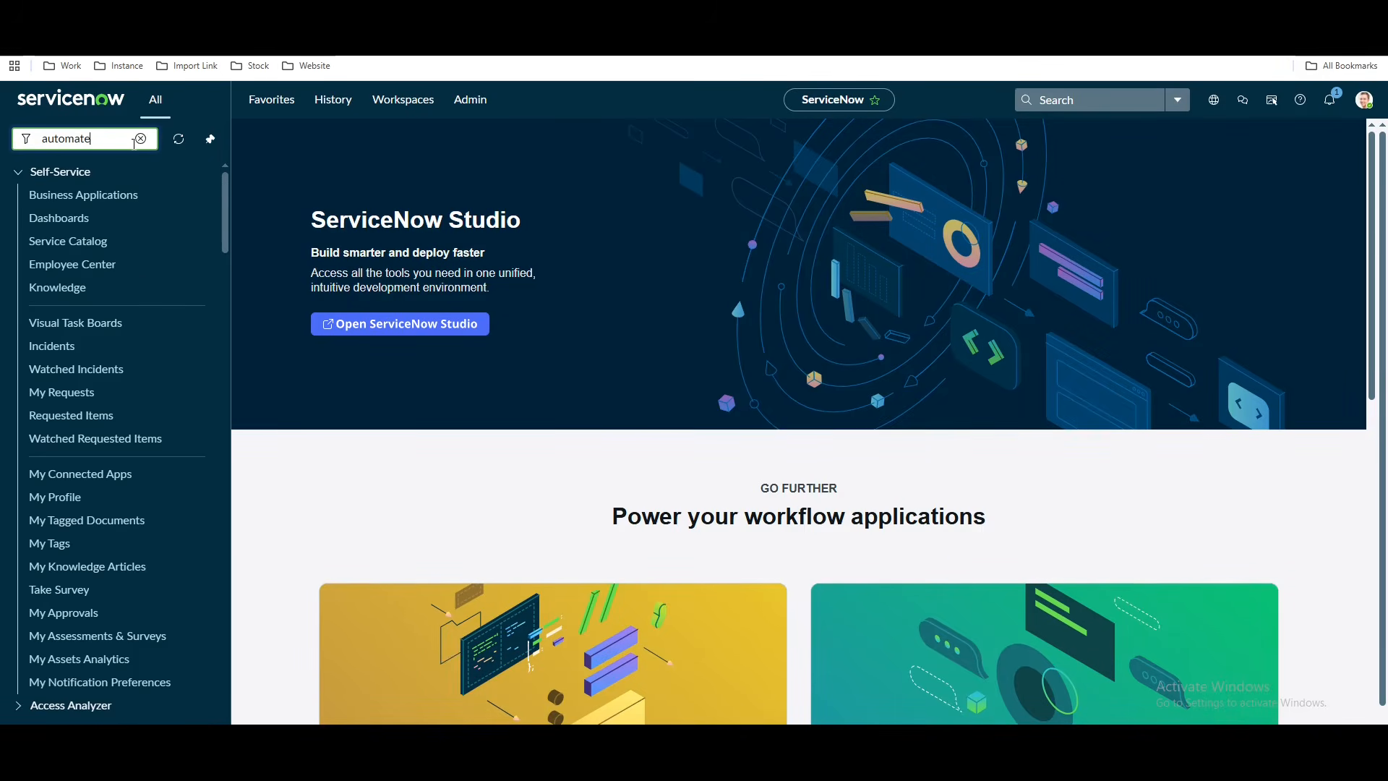
text(d te)
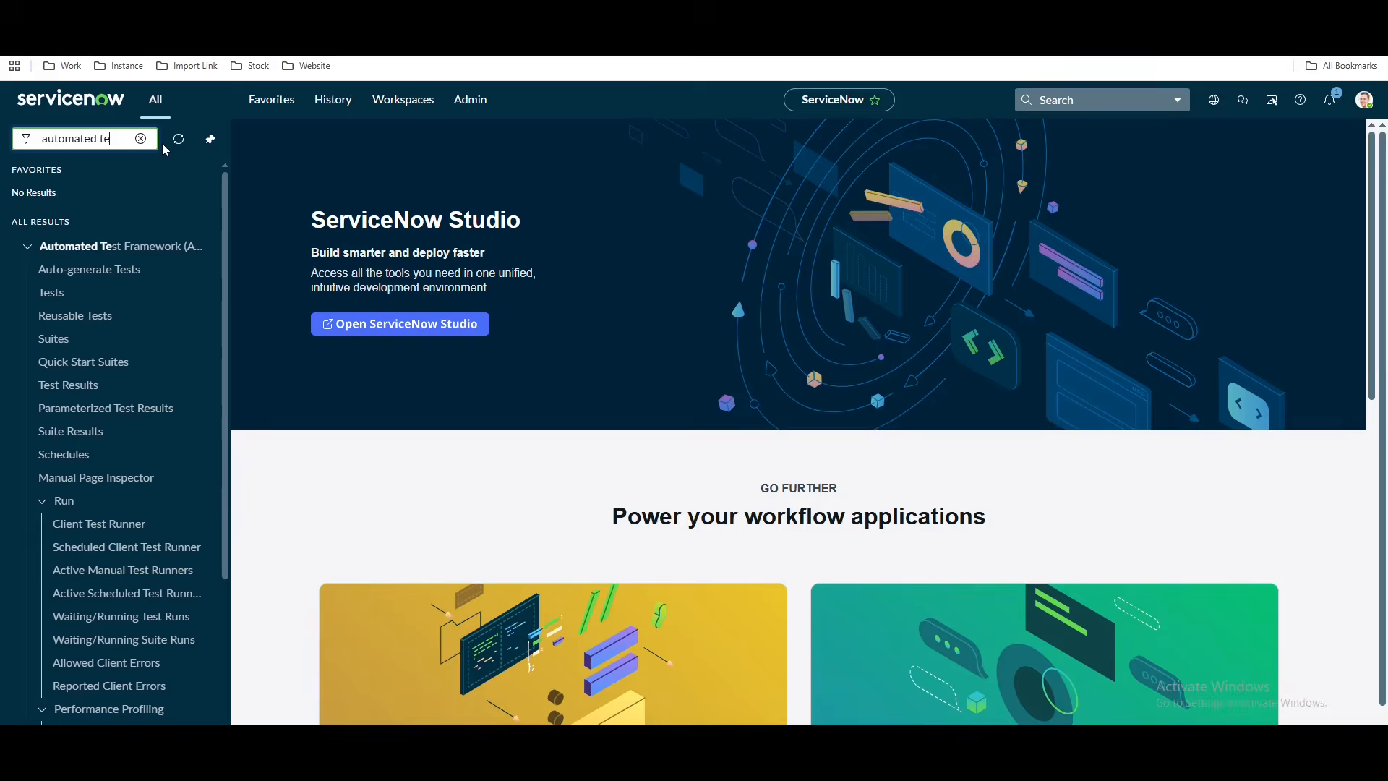
click(140, 138)
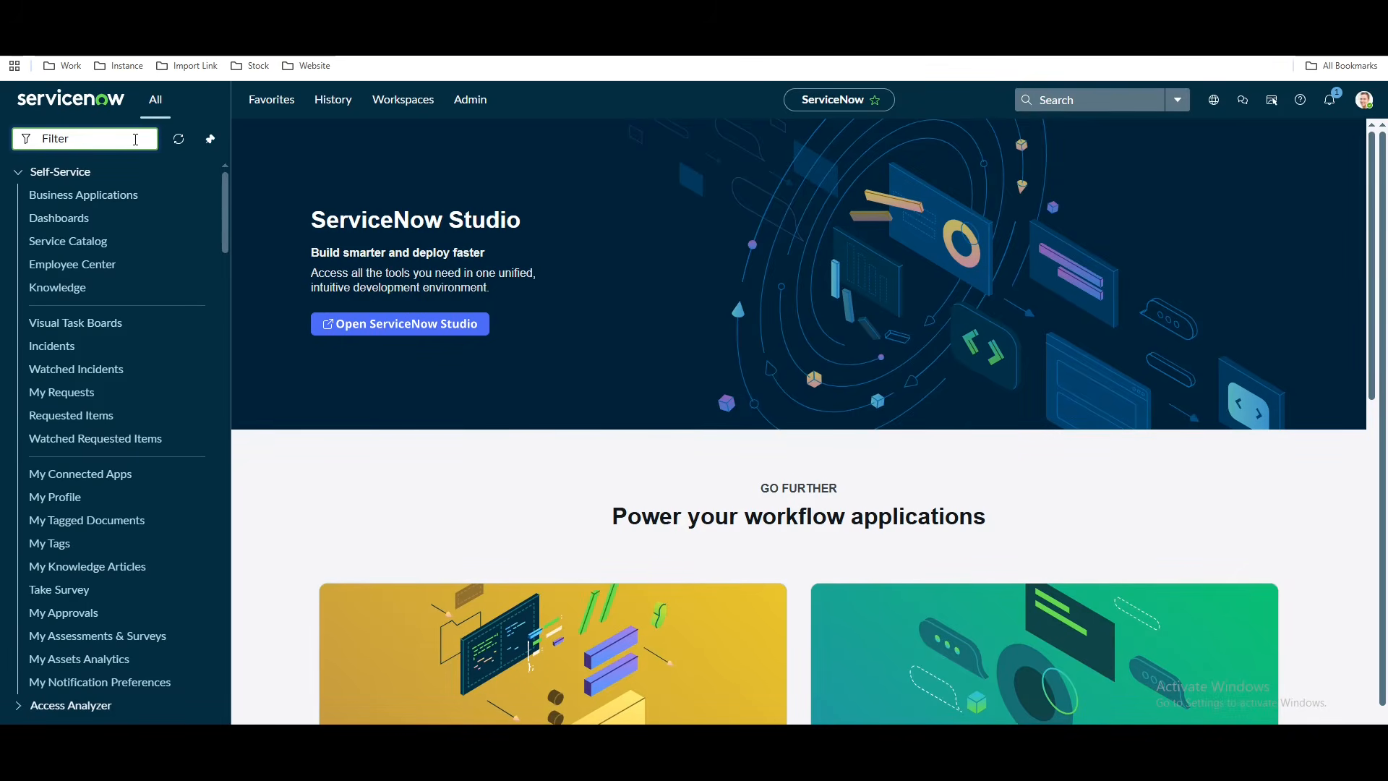
Open a new incident form from the incident.LIST table view and display its technical field names.
text(incident.L)
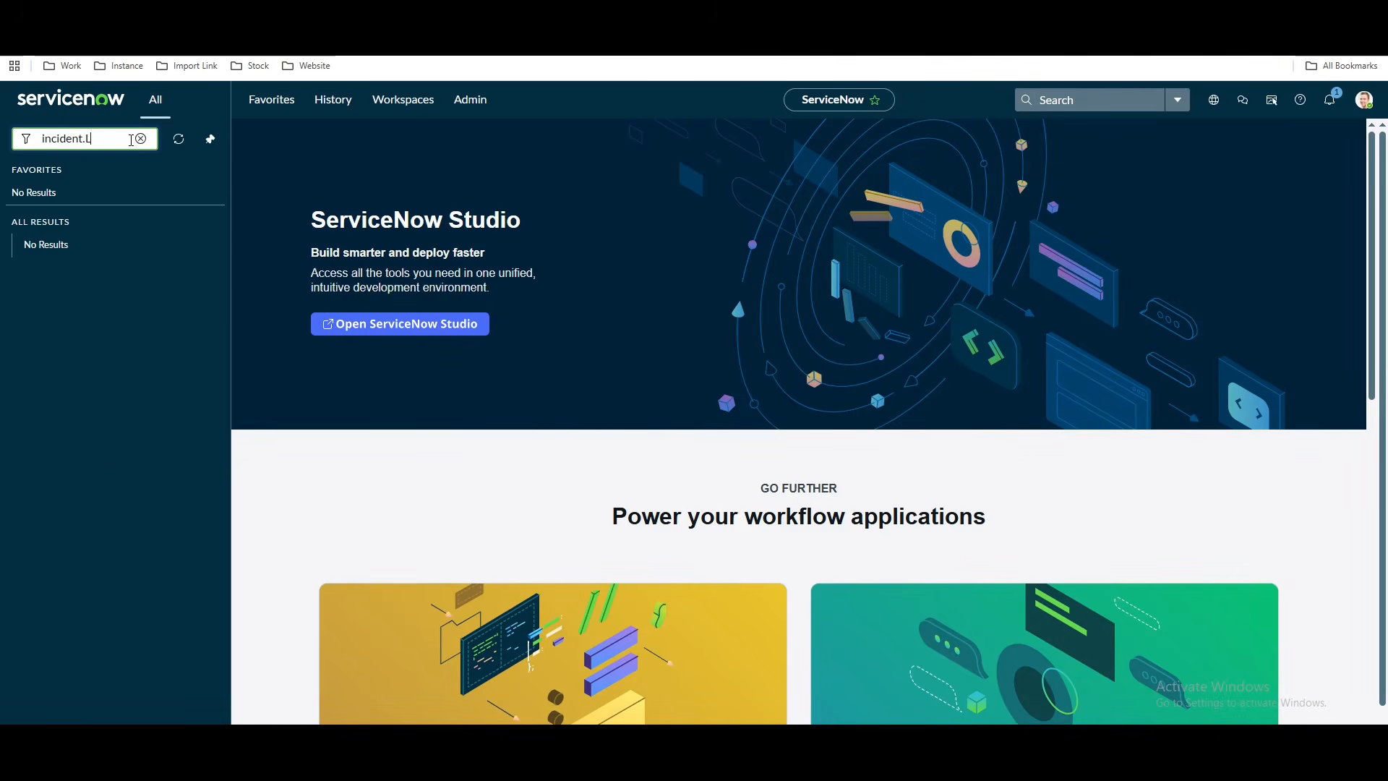
text(IST)
key(Return)
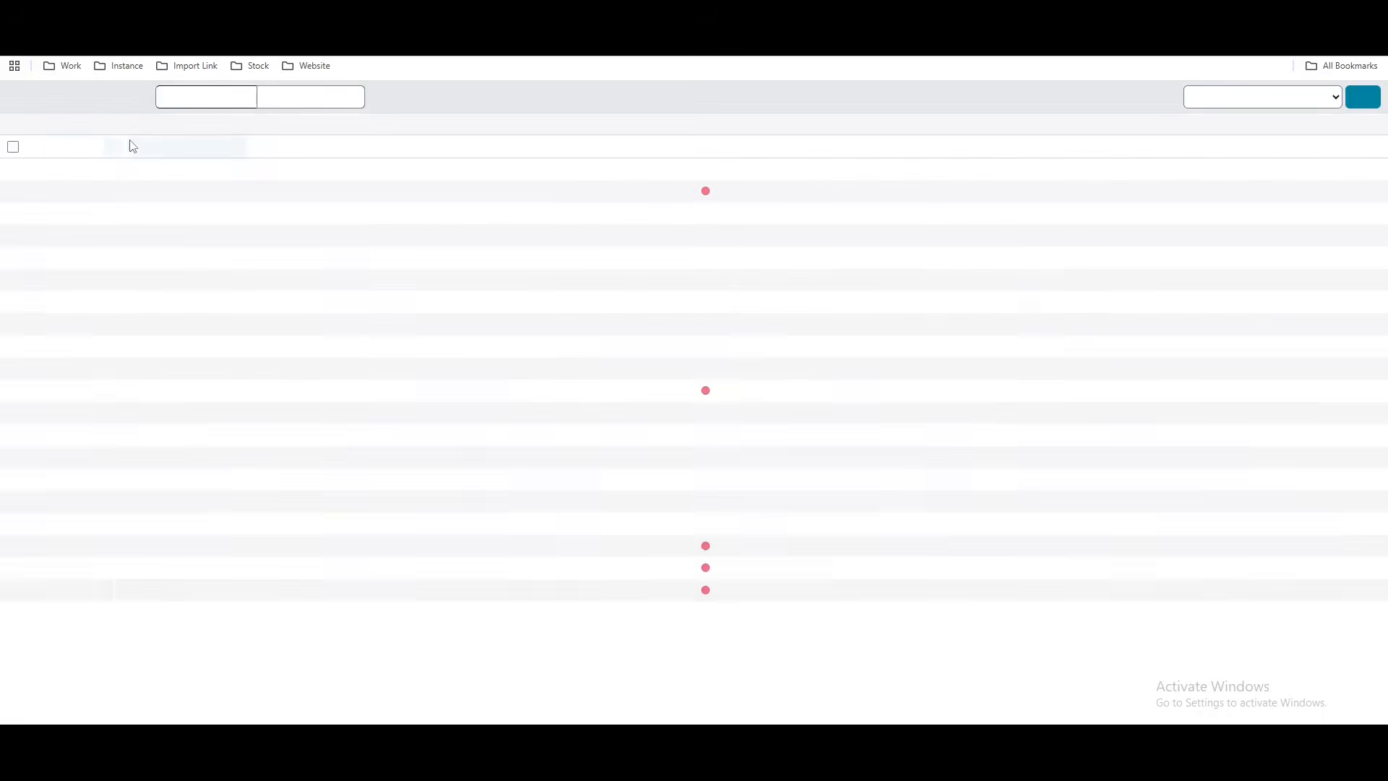
click(1358, 107)
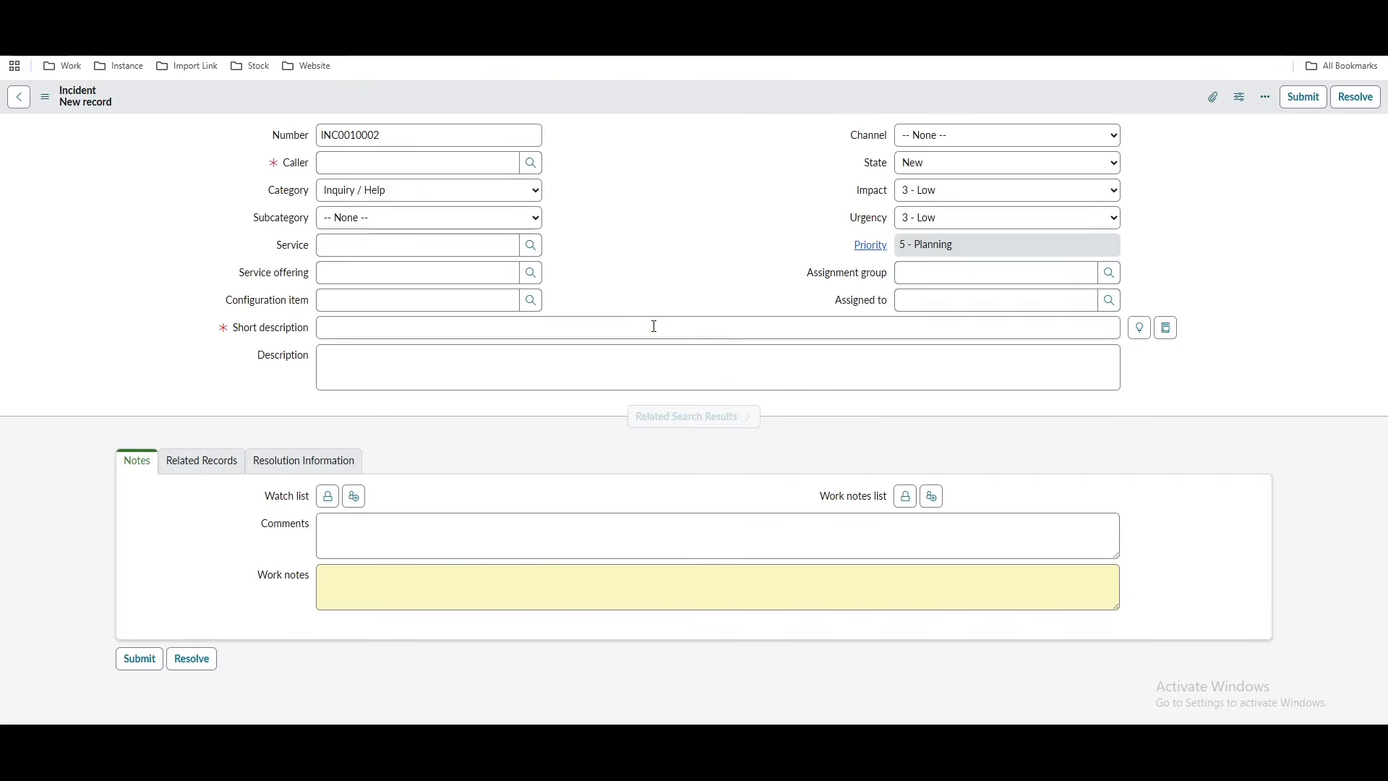
click(655, 327)
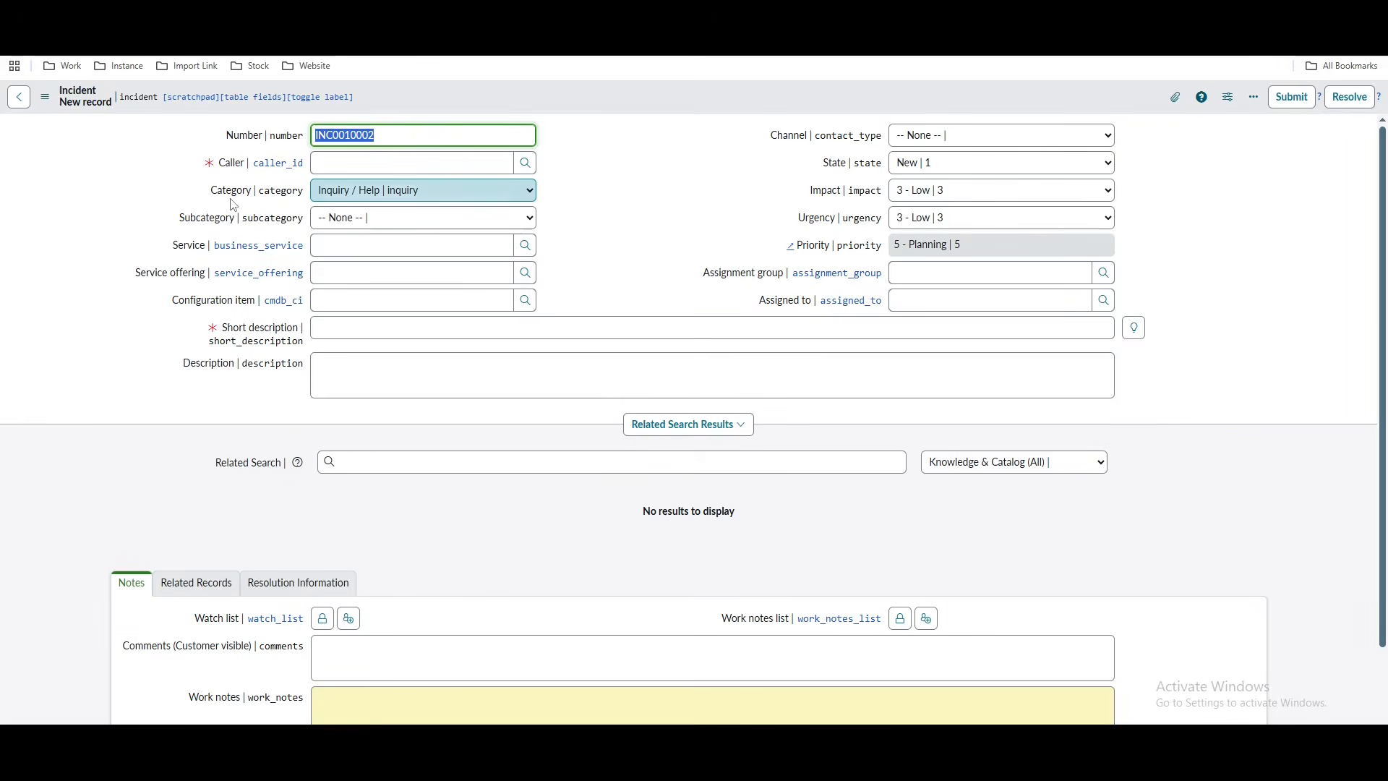
mouse_move(230, 167)
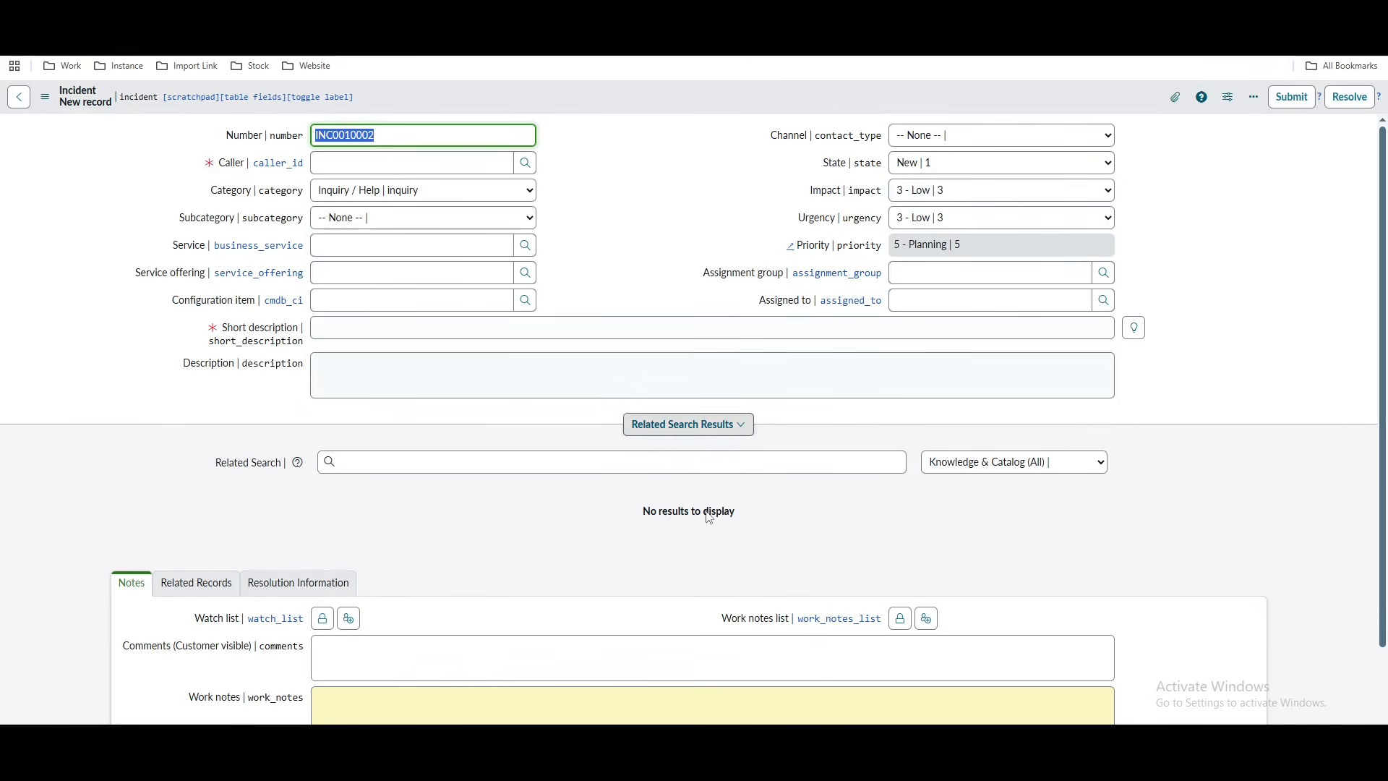
Switch to the Notepad notes and start a new line after the "incident-" entry.
click(564, 766)
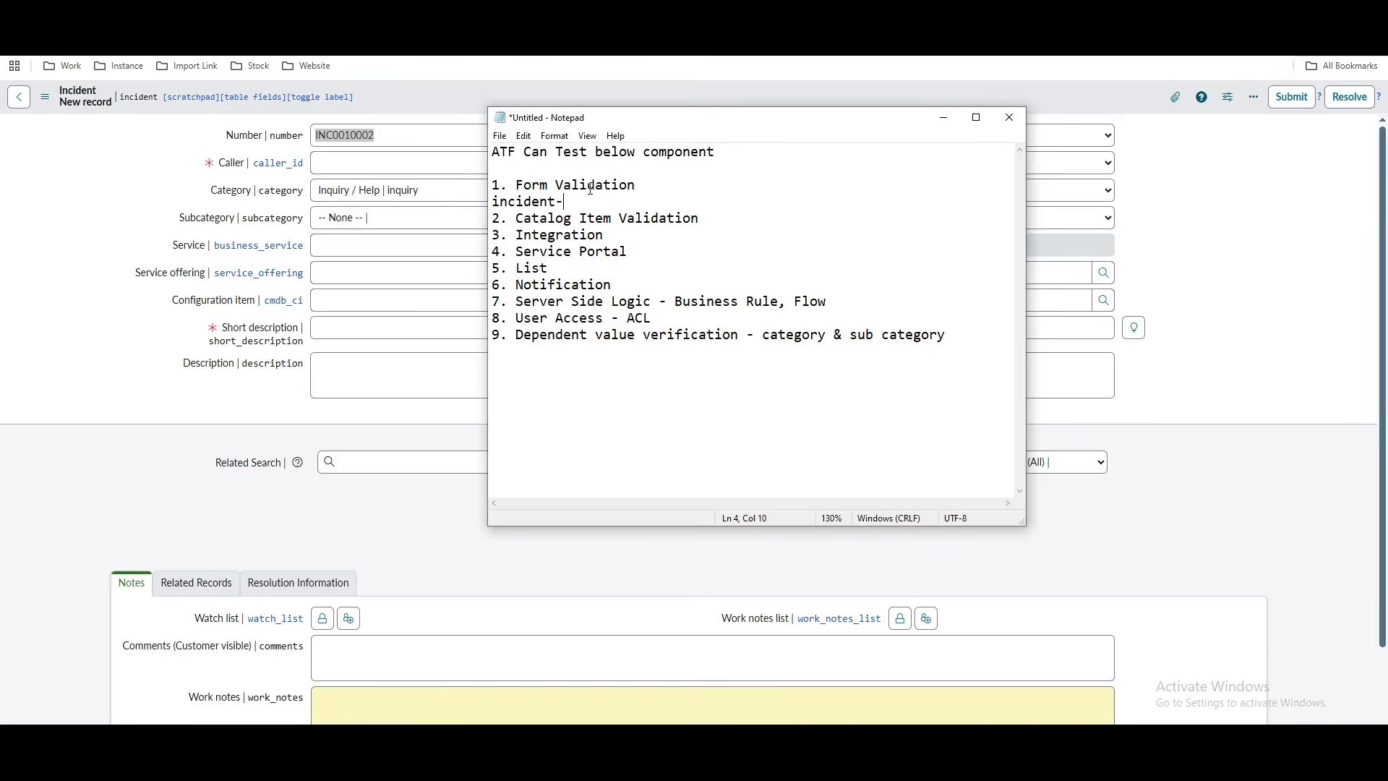
key(Return)
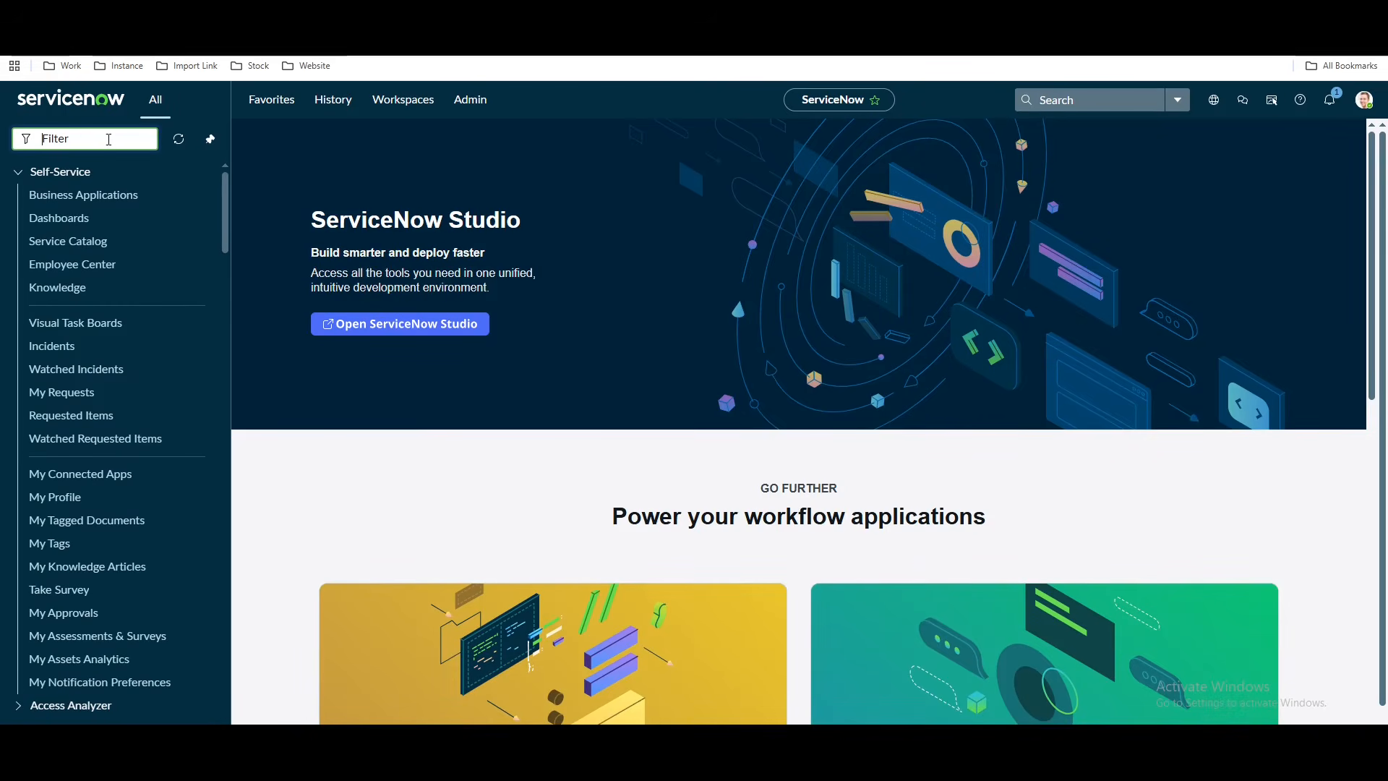
Filter the navigator for "automated tes" and open the Tests list of the Automated Test Framework.
text(automated)
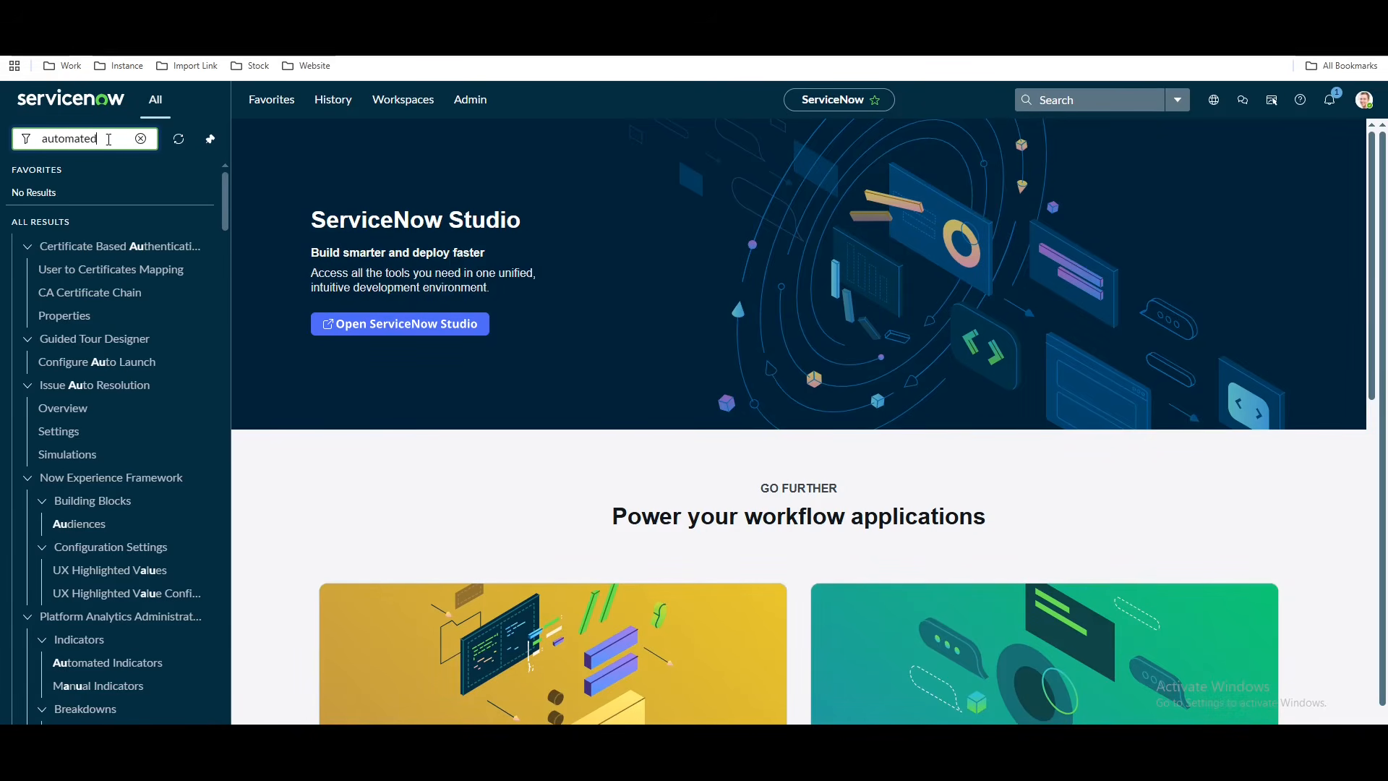
text( tes)
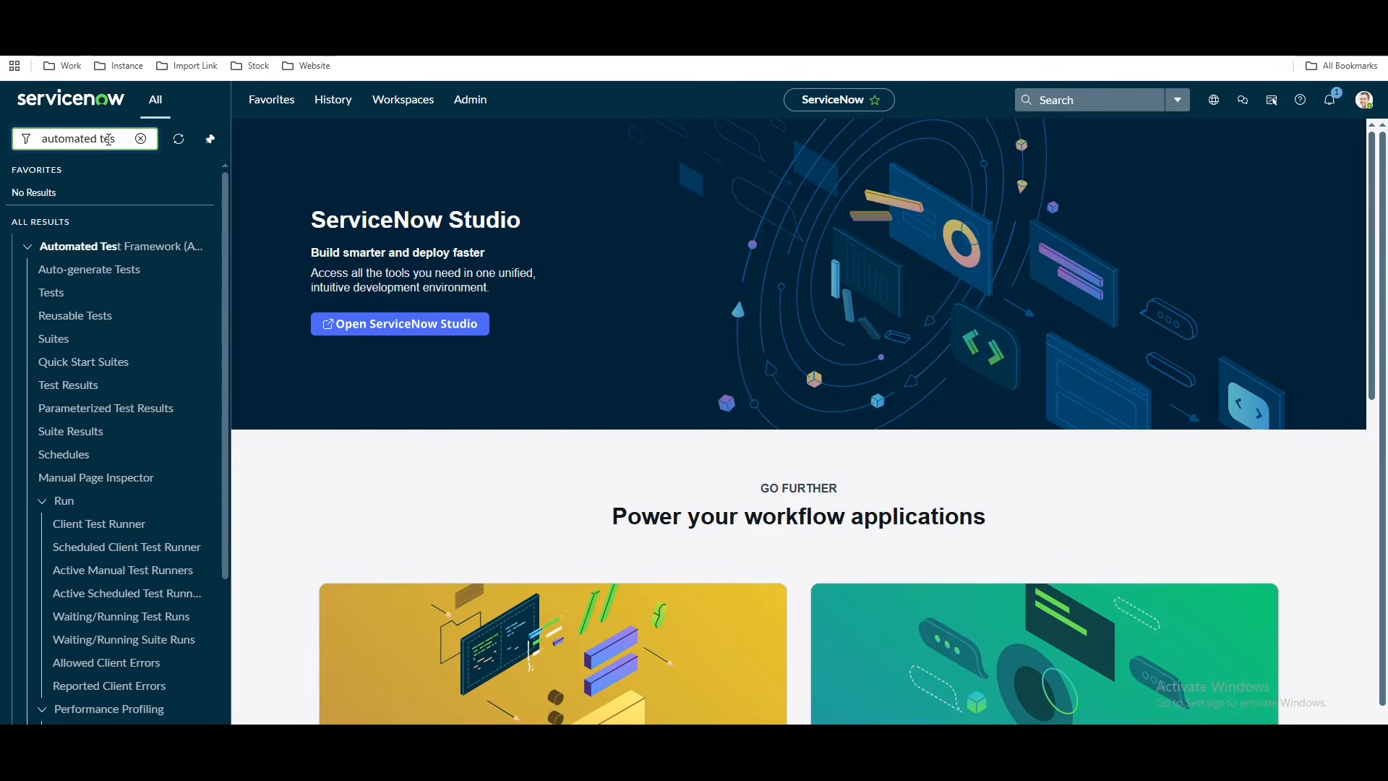
click(79, 299)
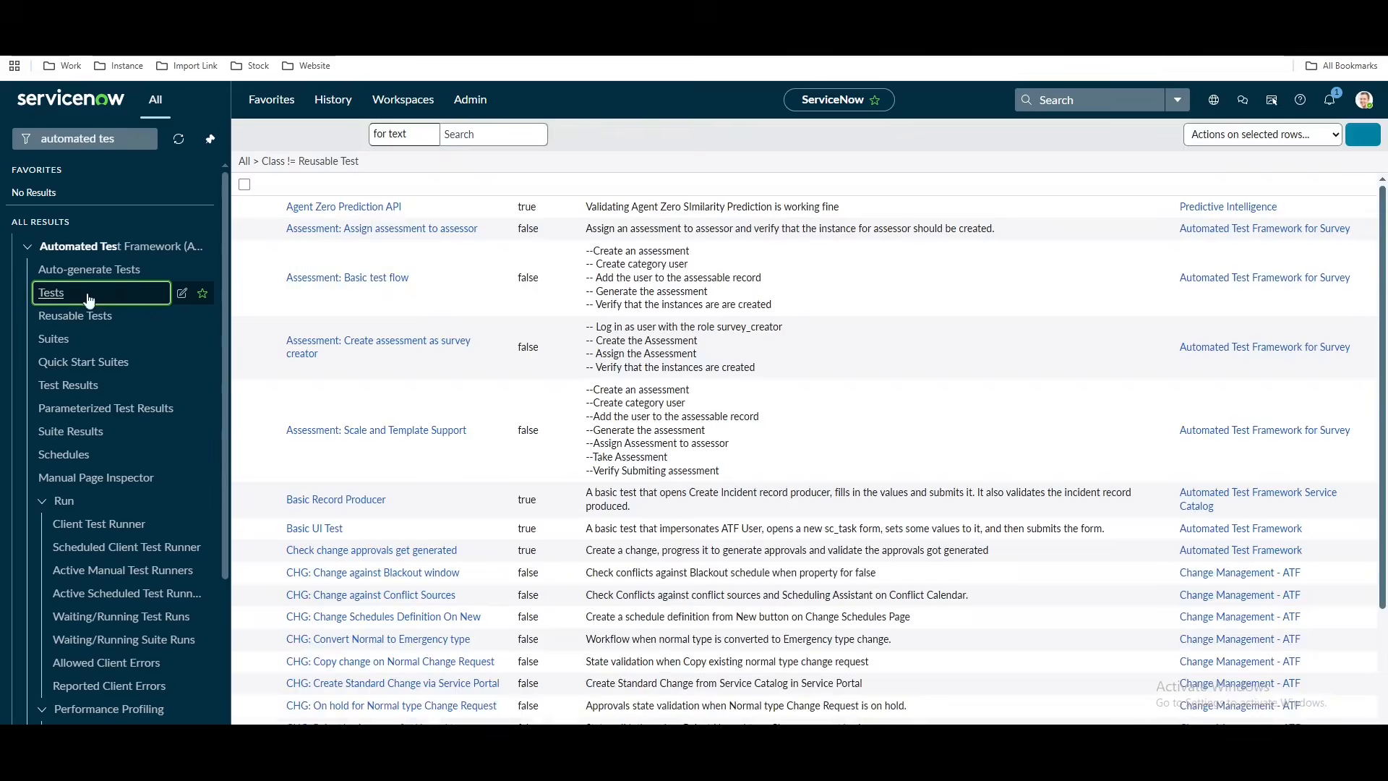
Create a new test record named "Incident Form validation 1" and save it.
click(1363, 134)
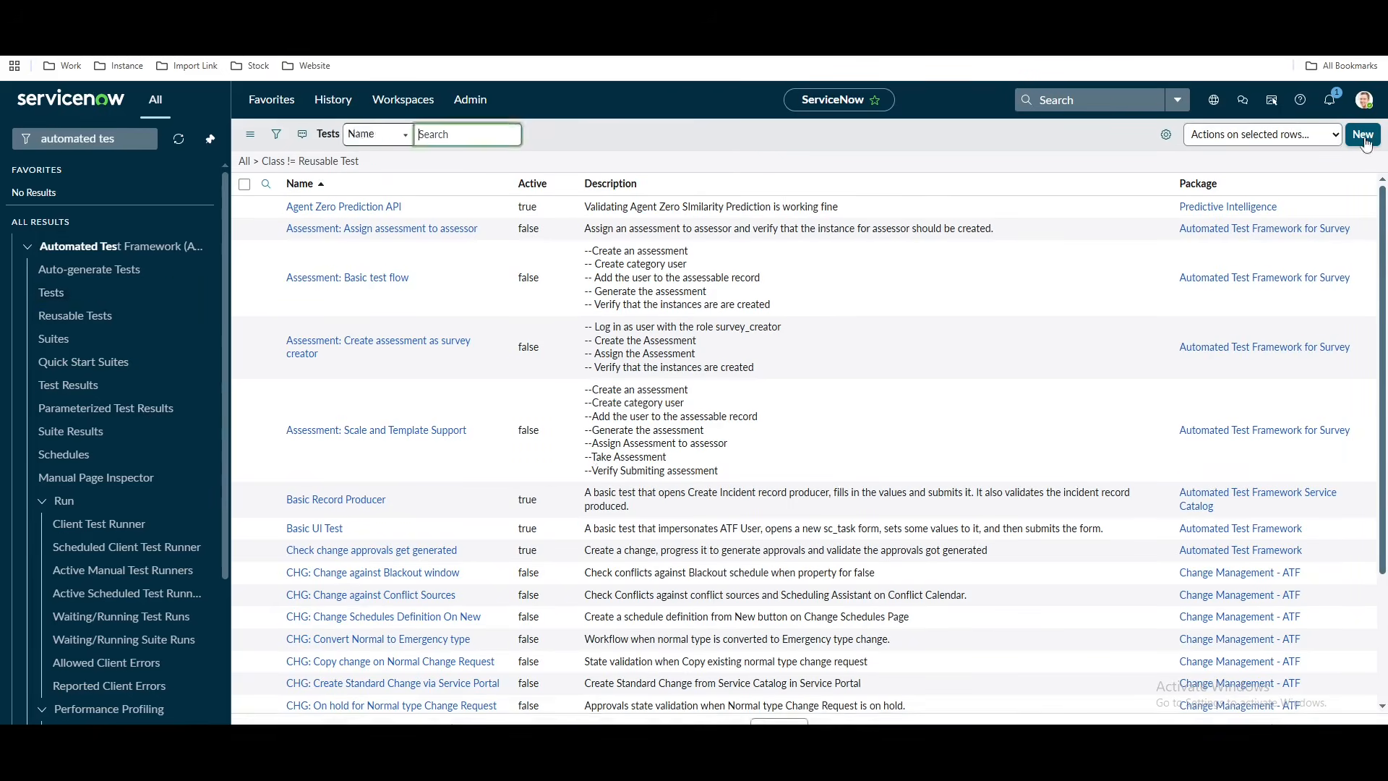
click(560, 211)
text(My New Test)
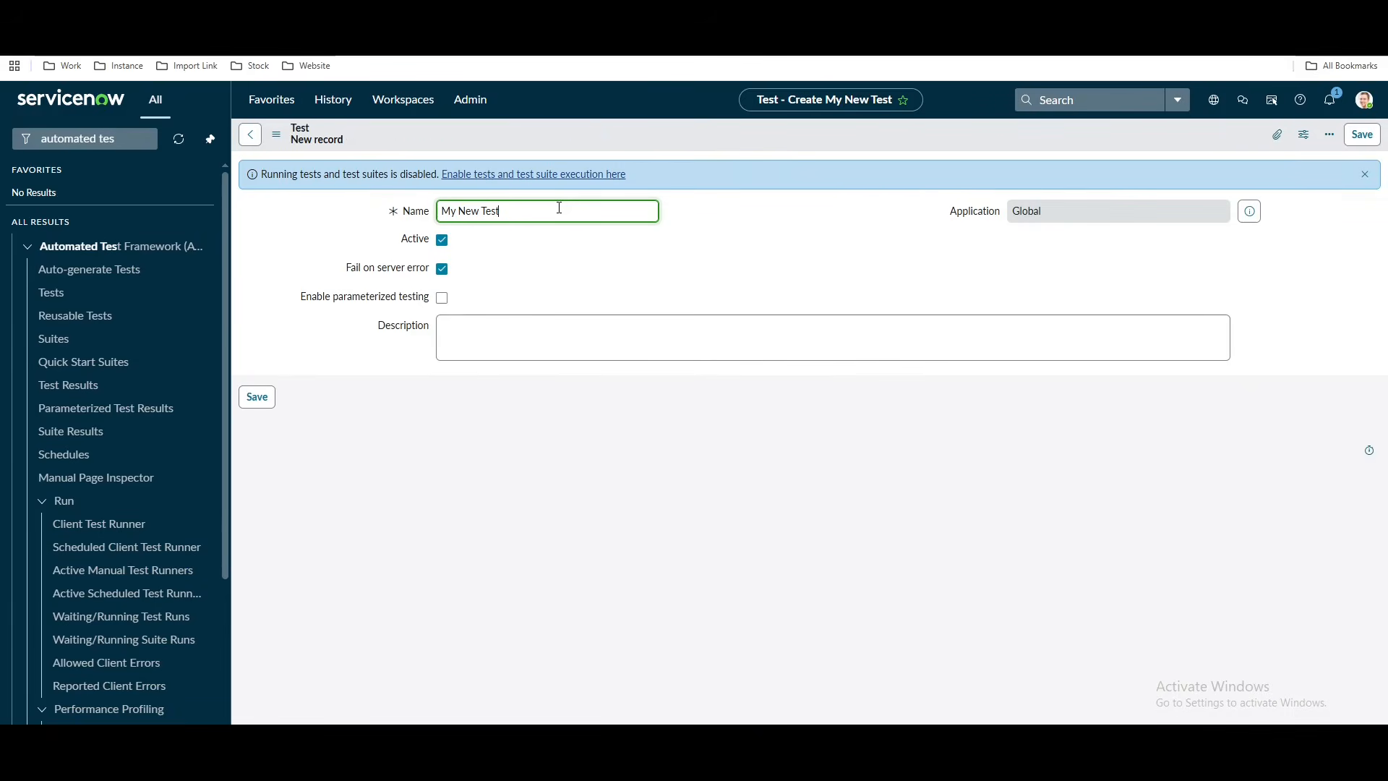
drag(553, 210, 438, 215)
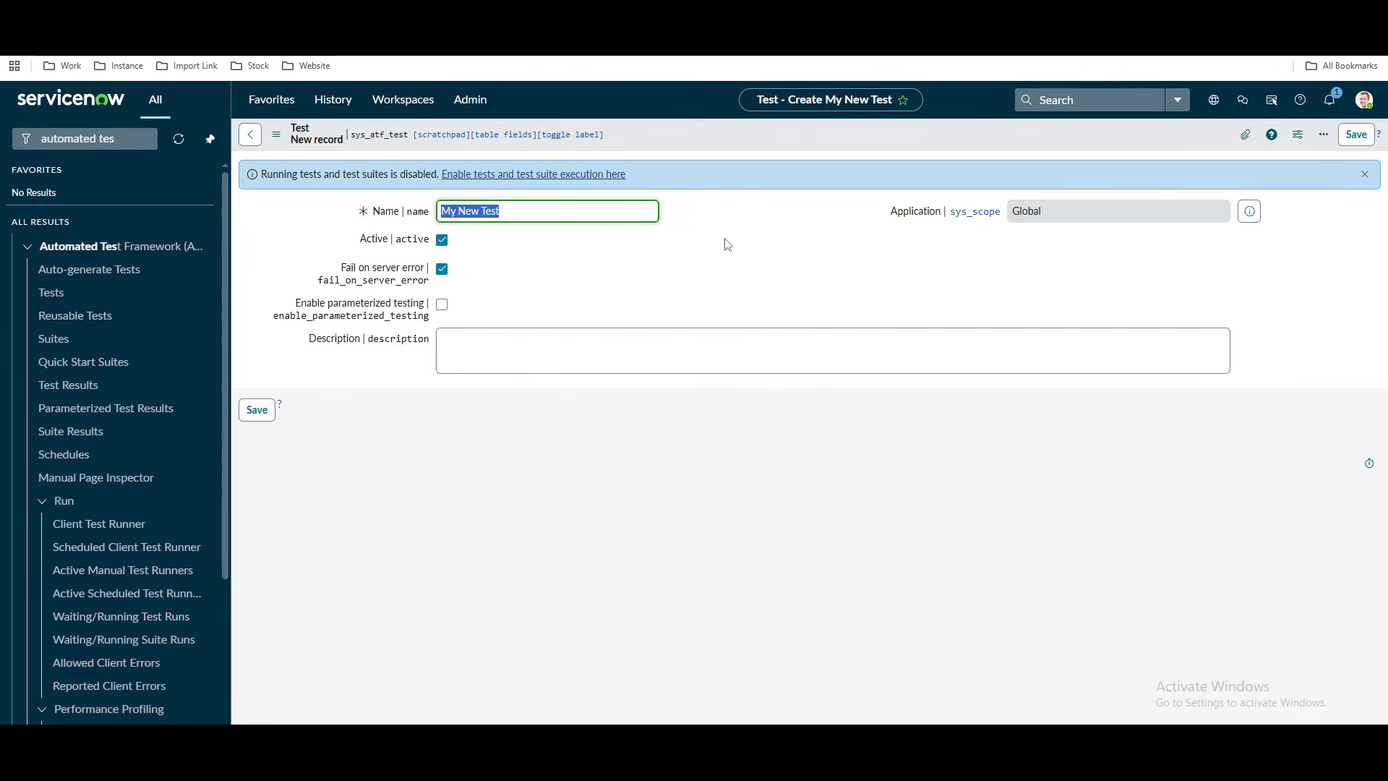
text(Incident Form validation 1)
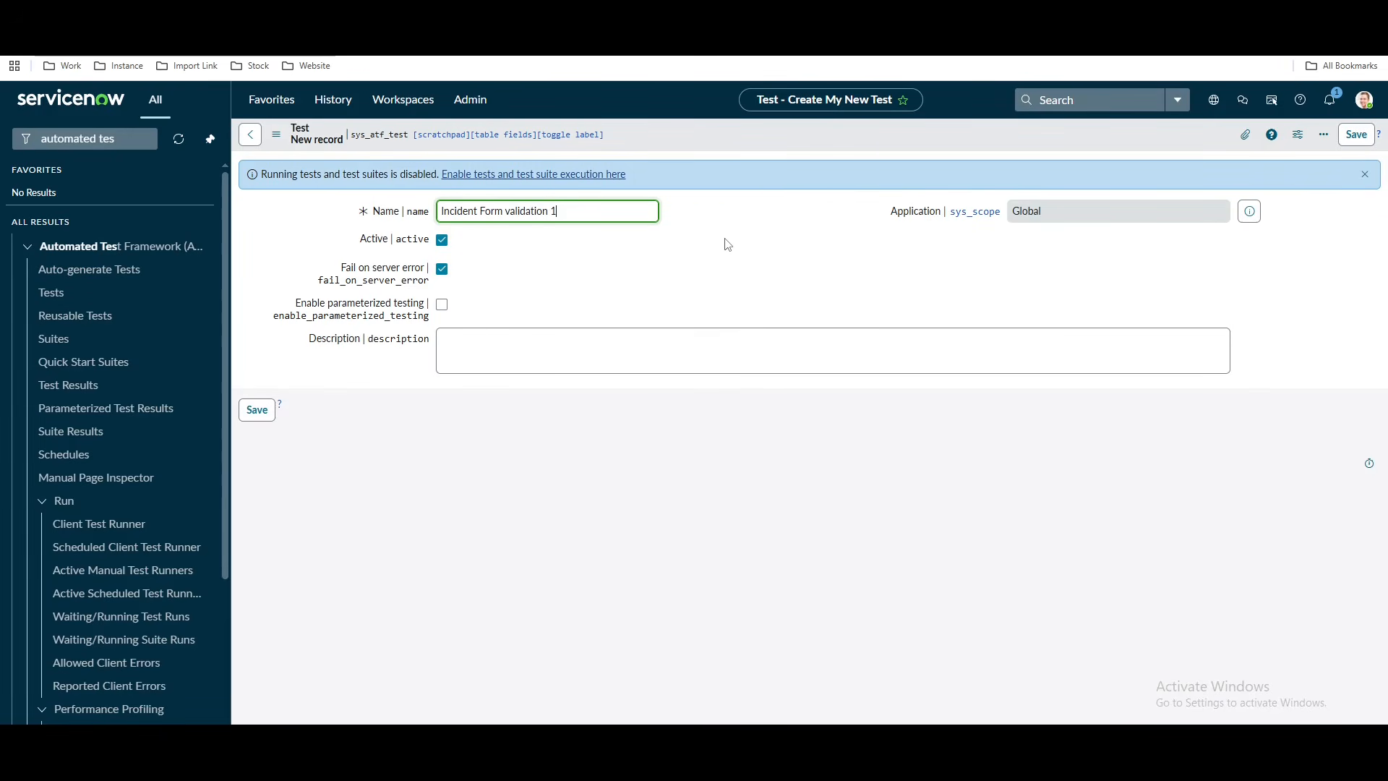
click(595, 245)
right_click(752, 137)
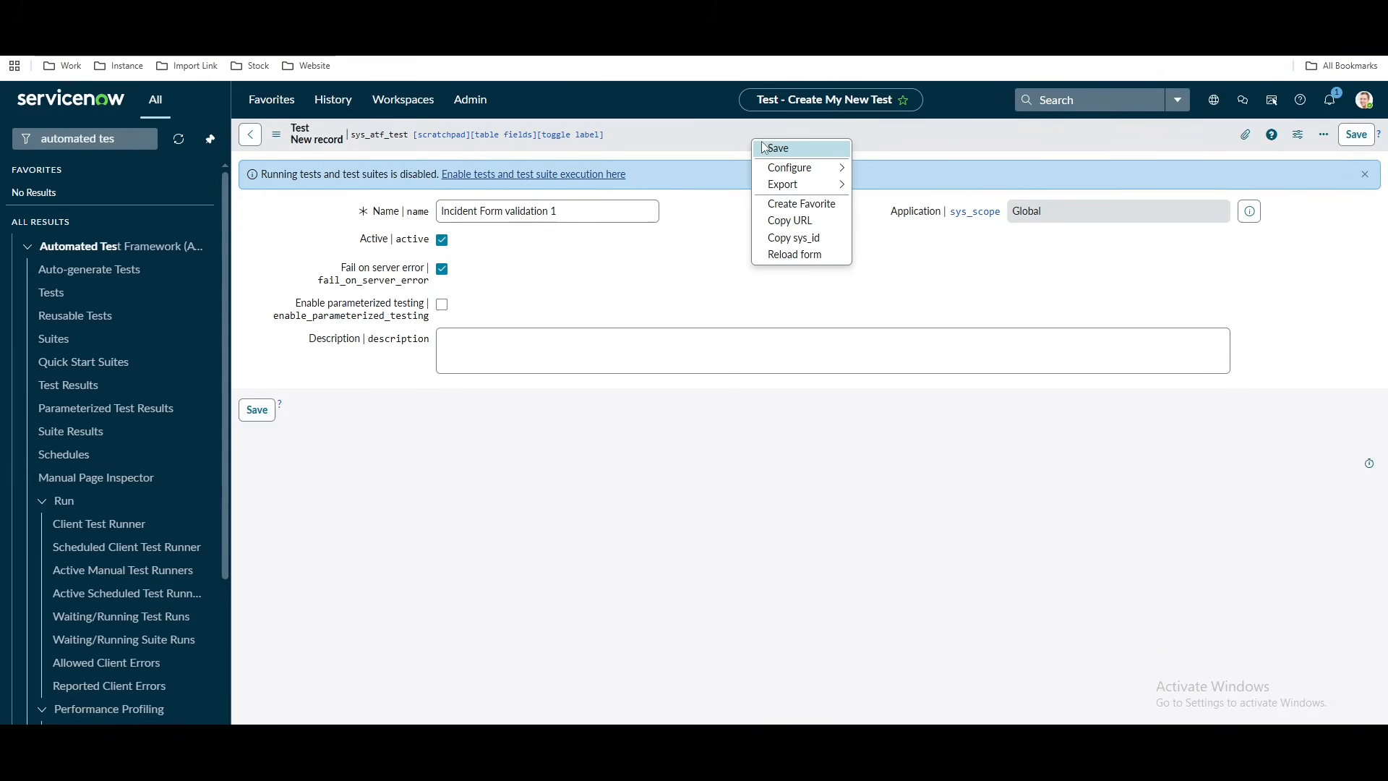
click(764, 148)
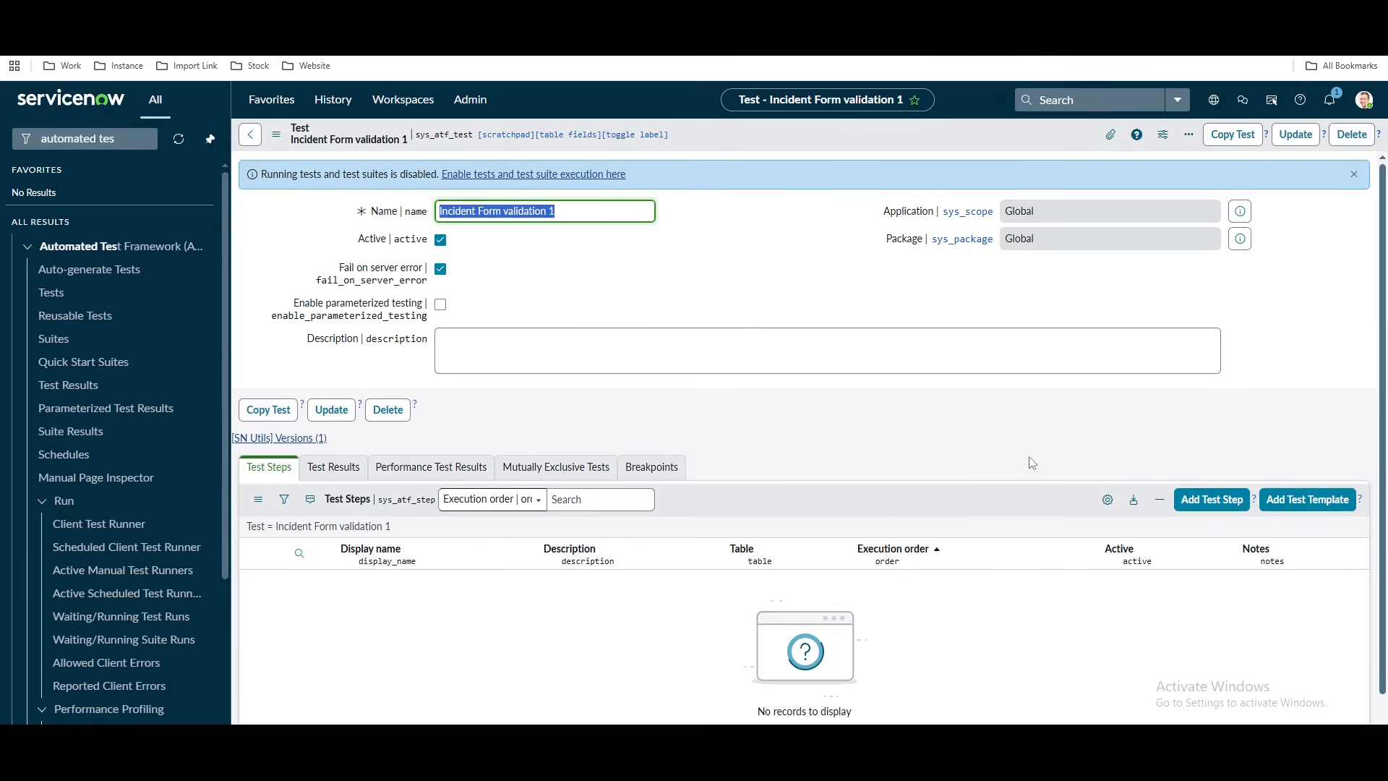
Add a test step of type Create a User to the test.
click(1202, 509)
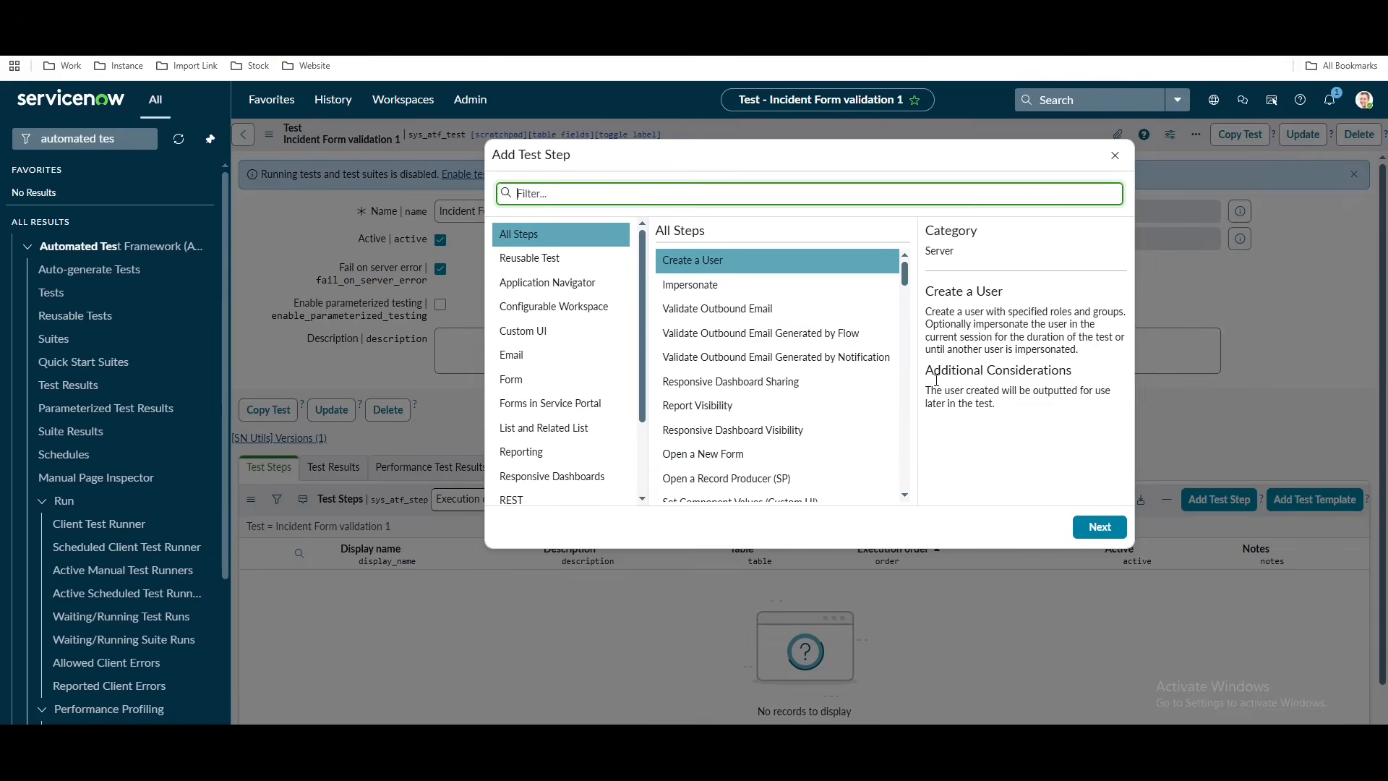
click(707, 263)
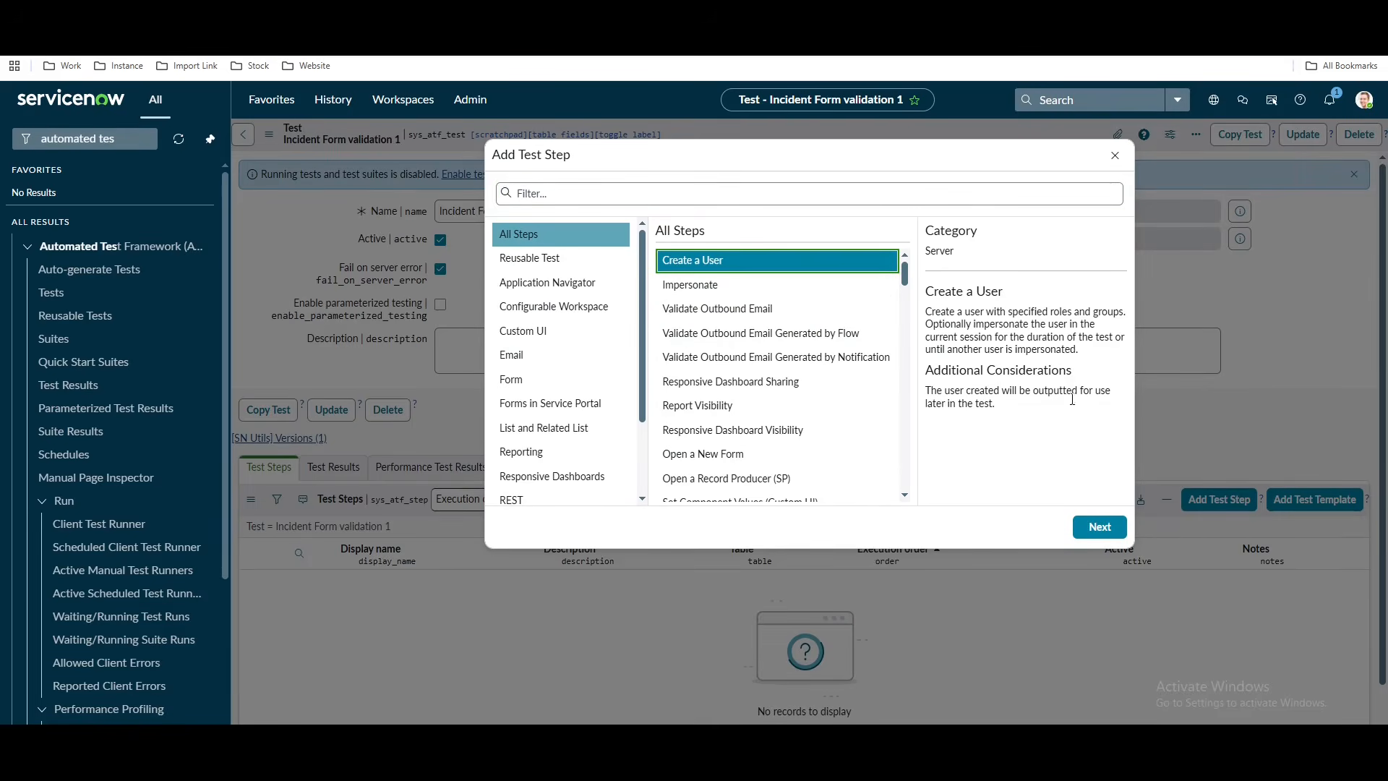
click(1100, 527)
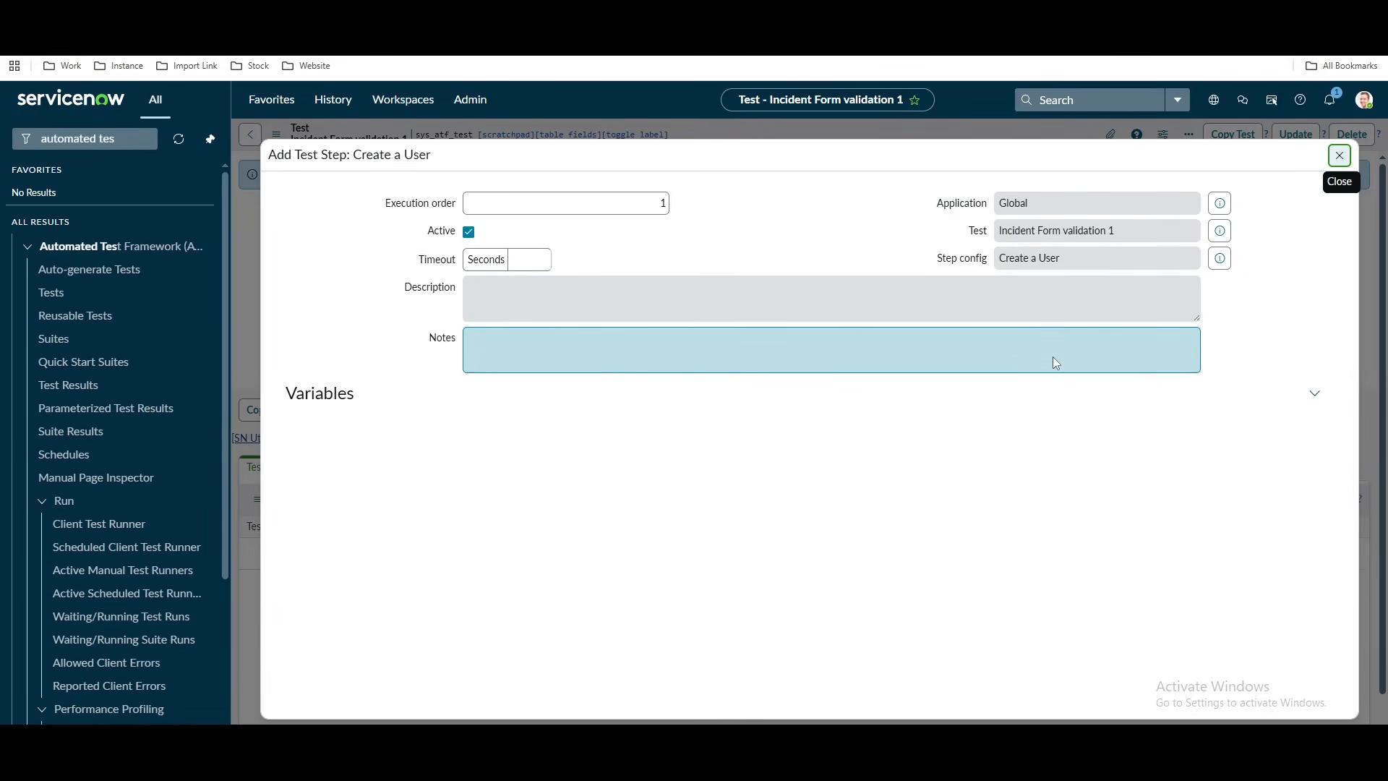
Set the test user's first name to "ATF" and last name to "End User".
click(905, 426)
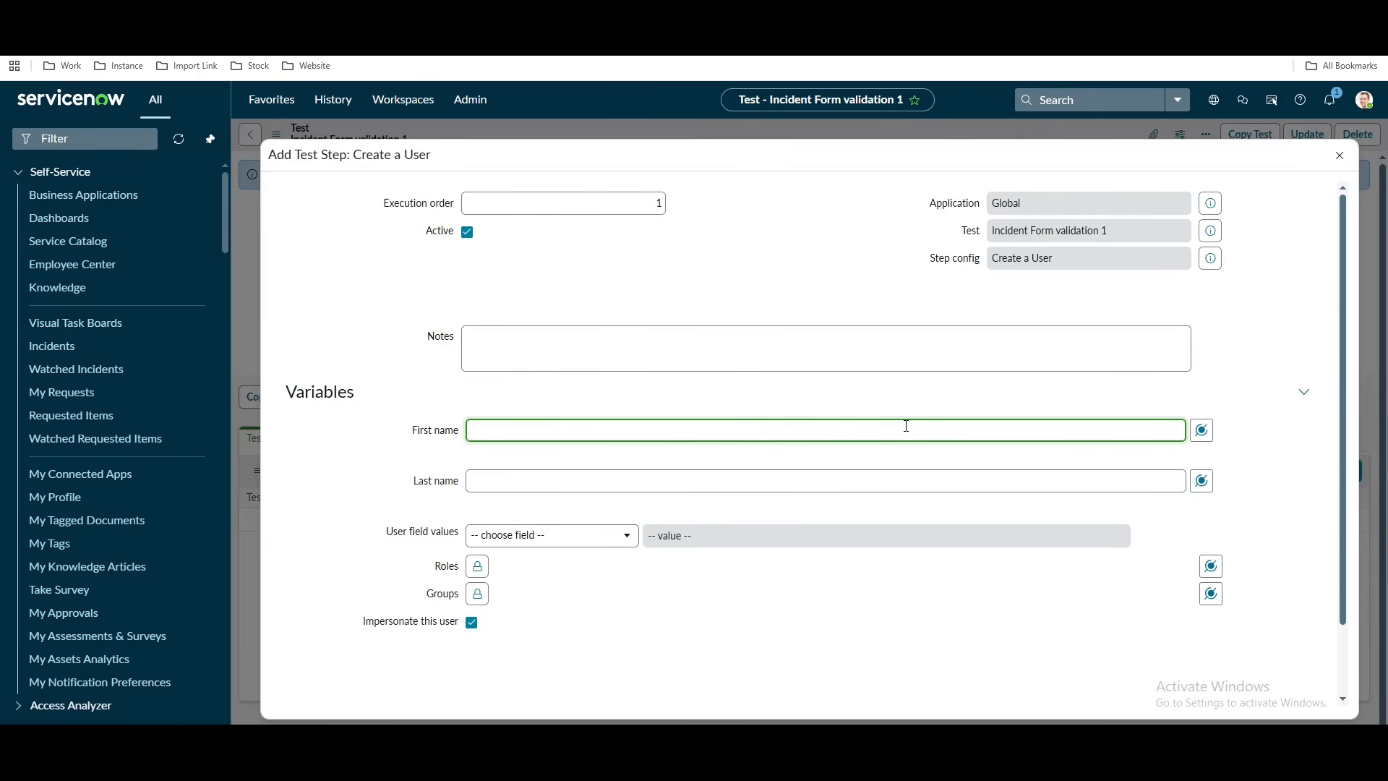
text(ATF)
click(663, 480)
text(End User)
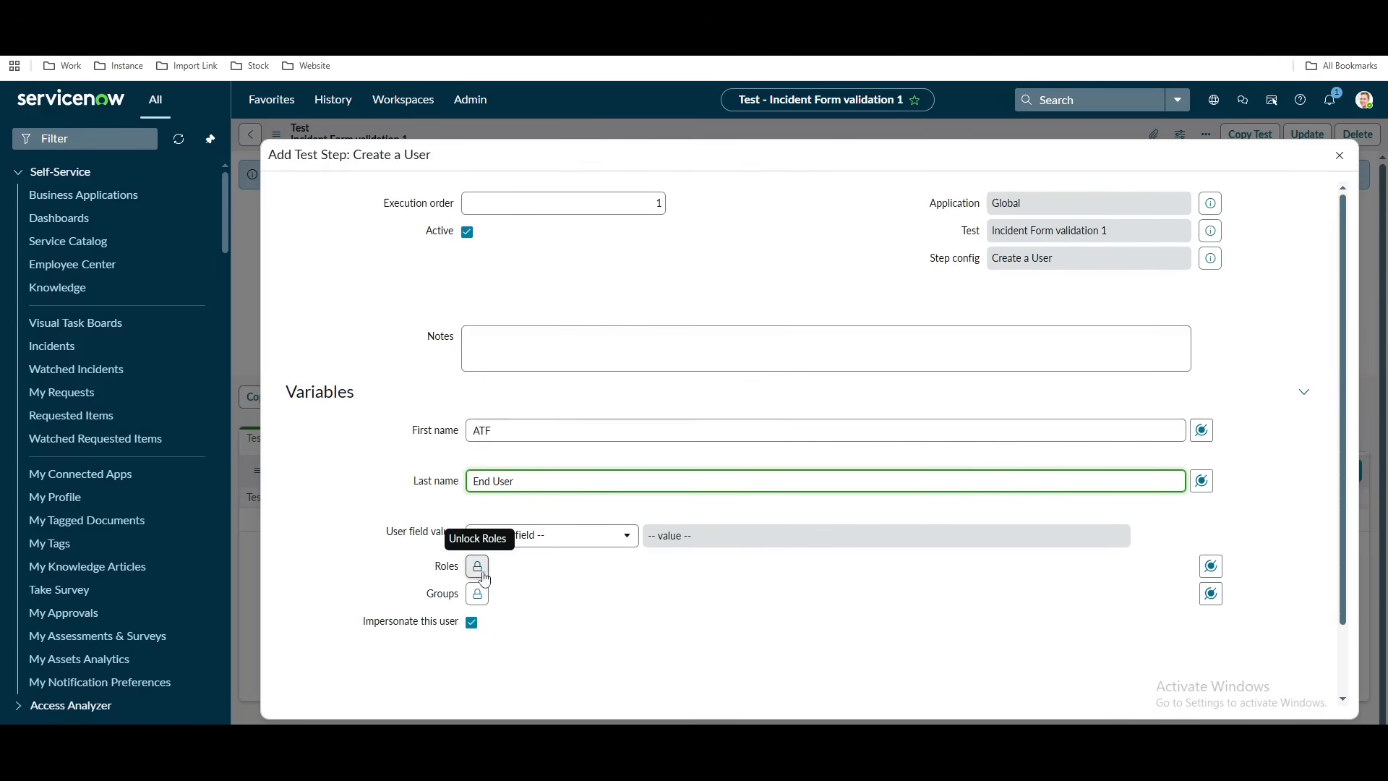
Add user field values for the test user: Active as true, and a User ID with a numeric identifier.
click(567, 552)
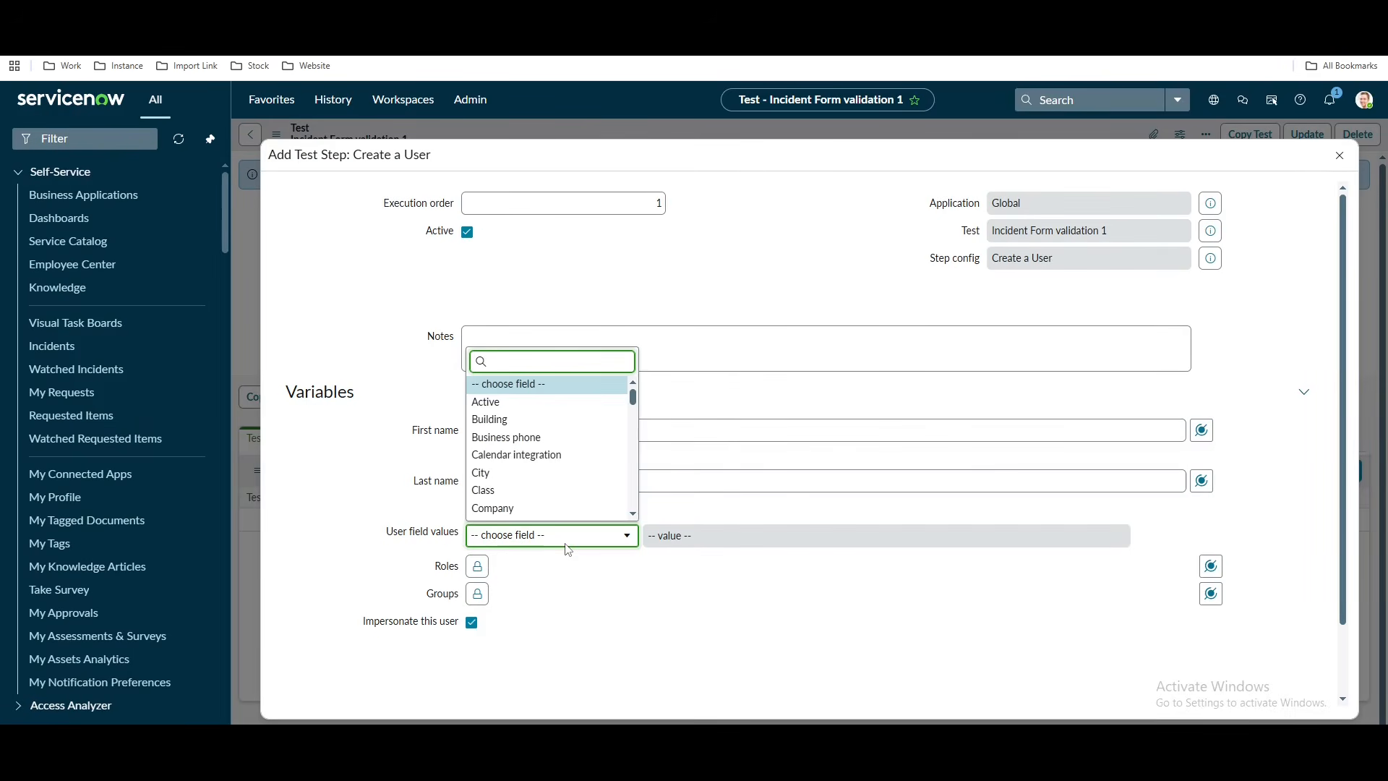
click(512, 403)
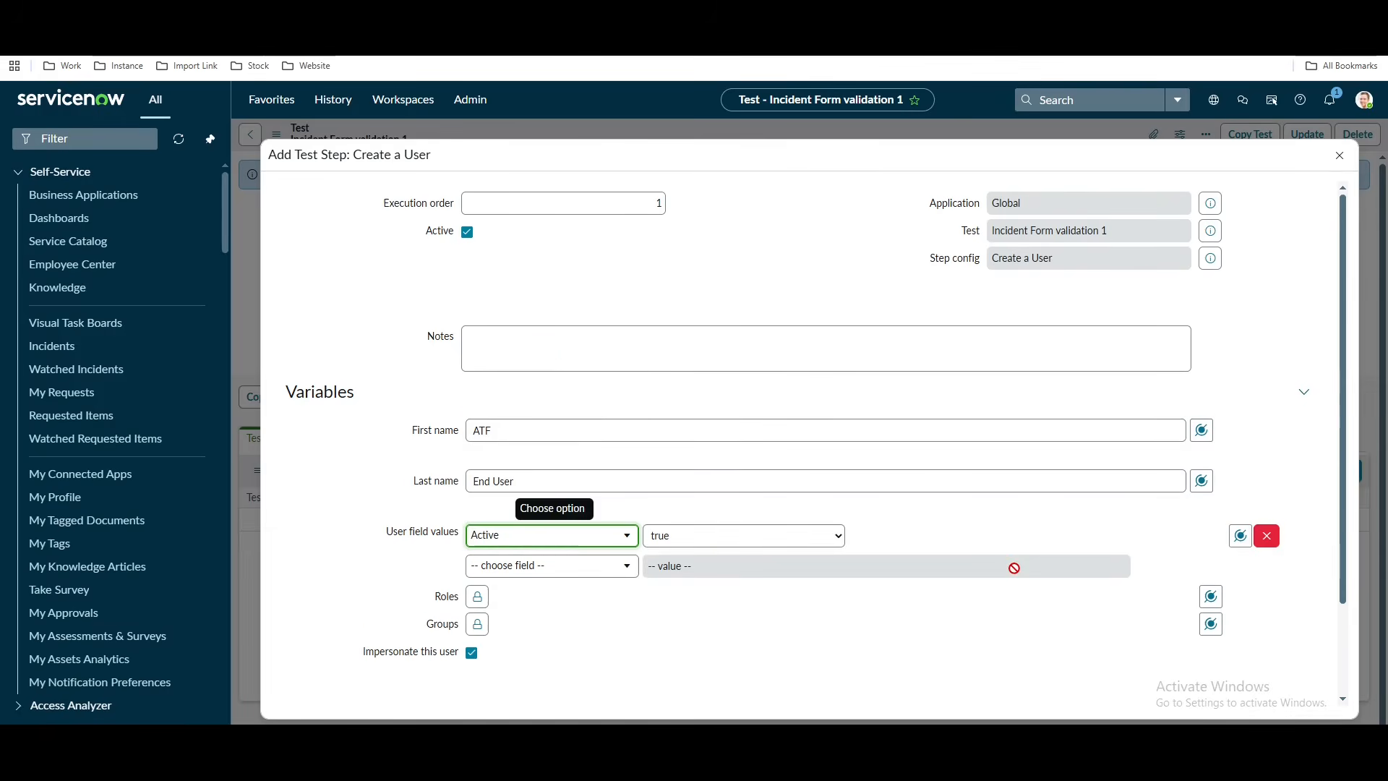
click(596, 572)
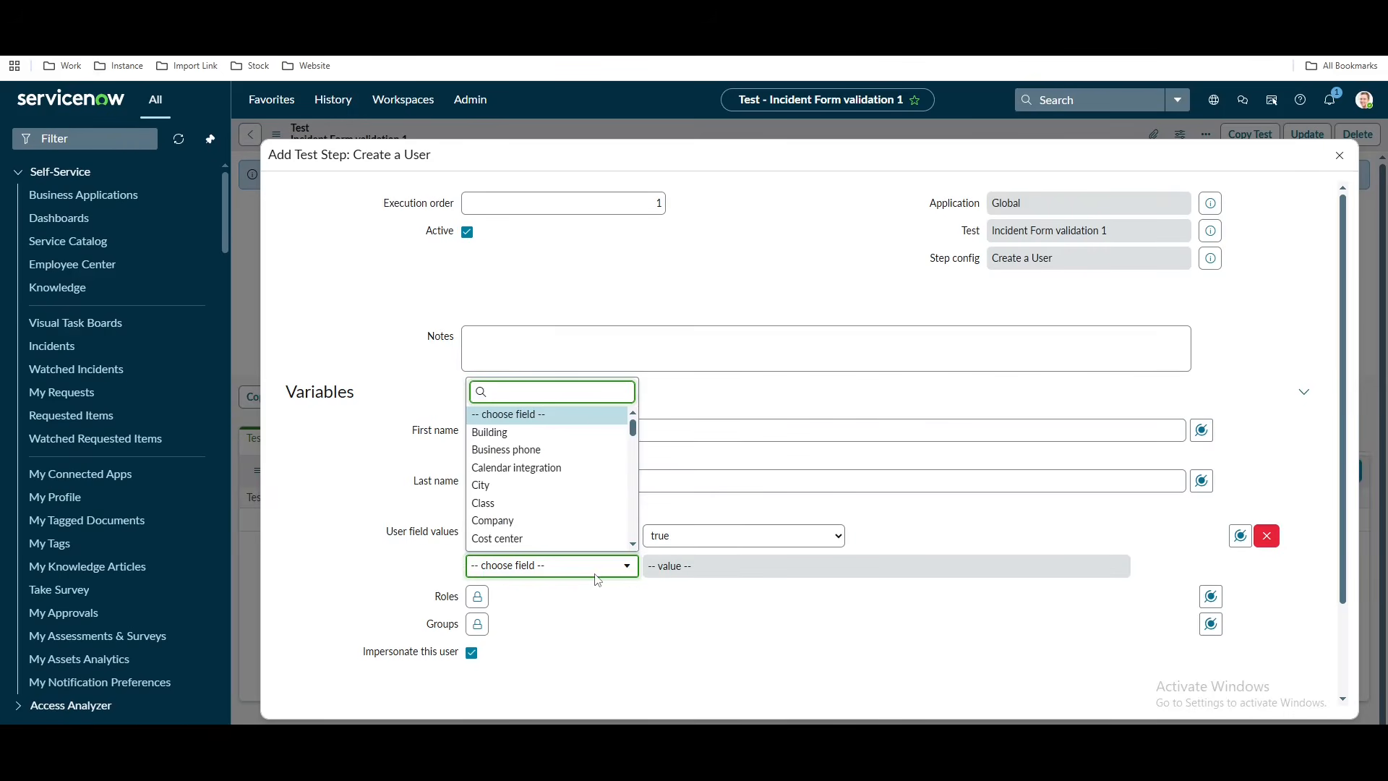
text(user)
click(566, 540)
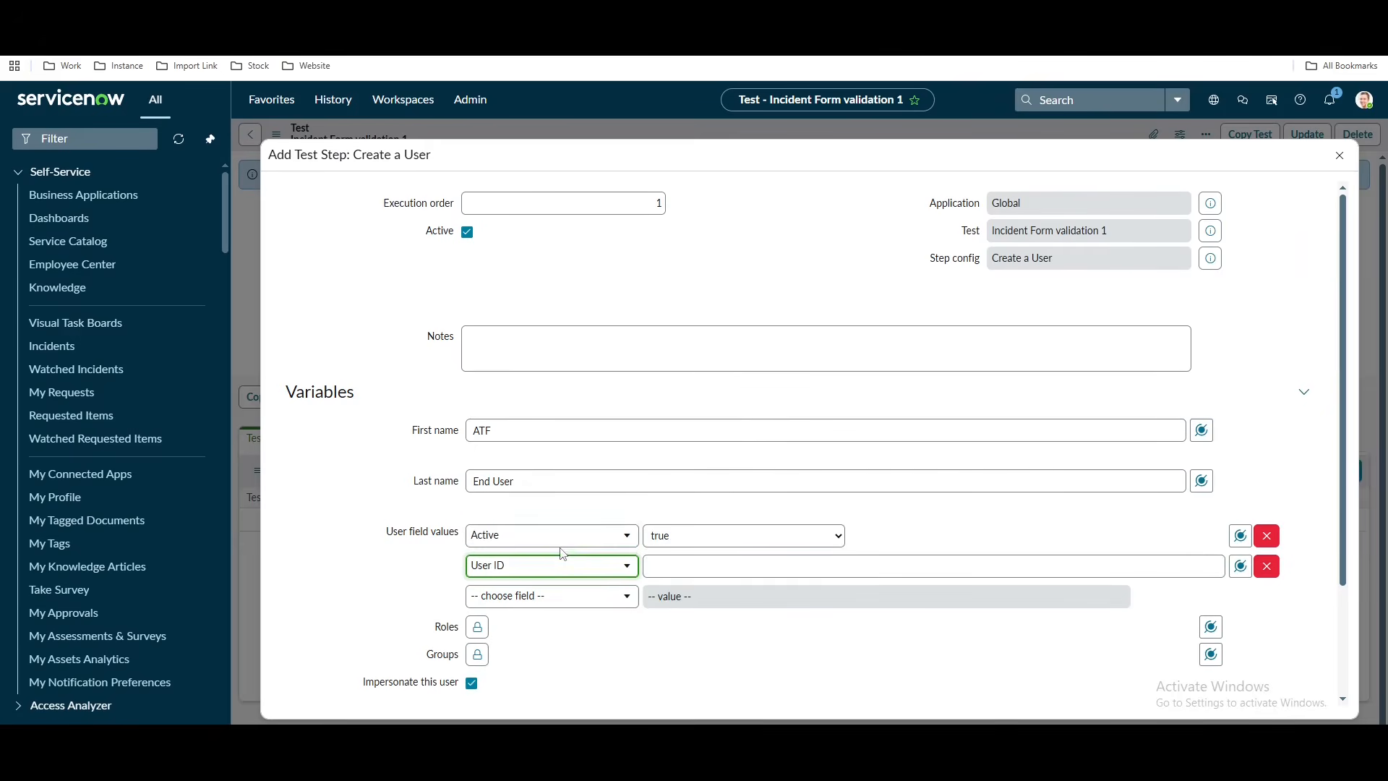
click(721, 557)
text(2)
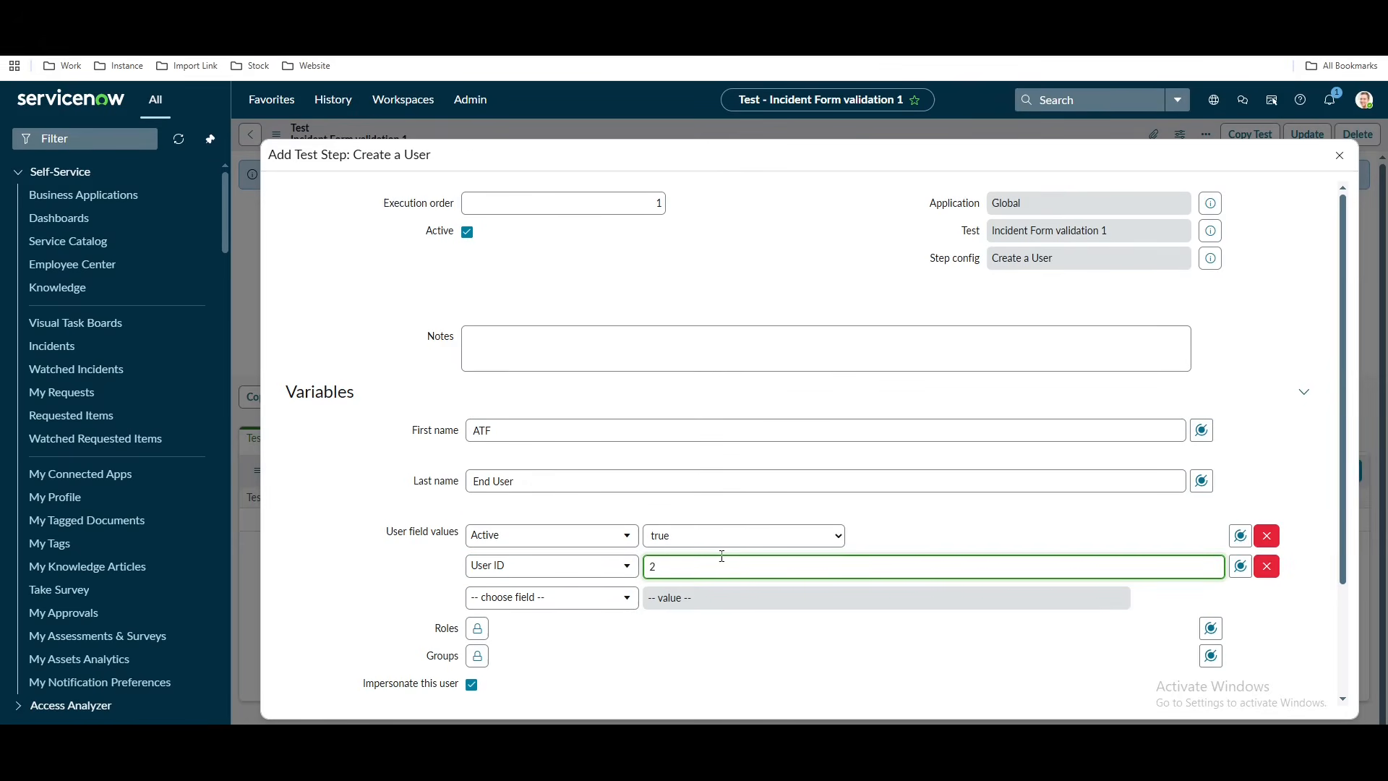
key(BackSpace)
text(12345)
scroll(768, 648, down, 1)
scroll(767, 648, down, 1)
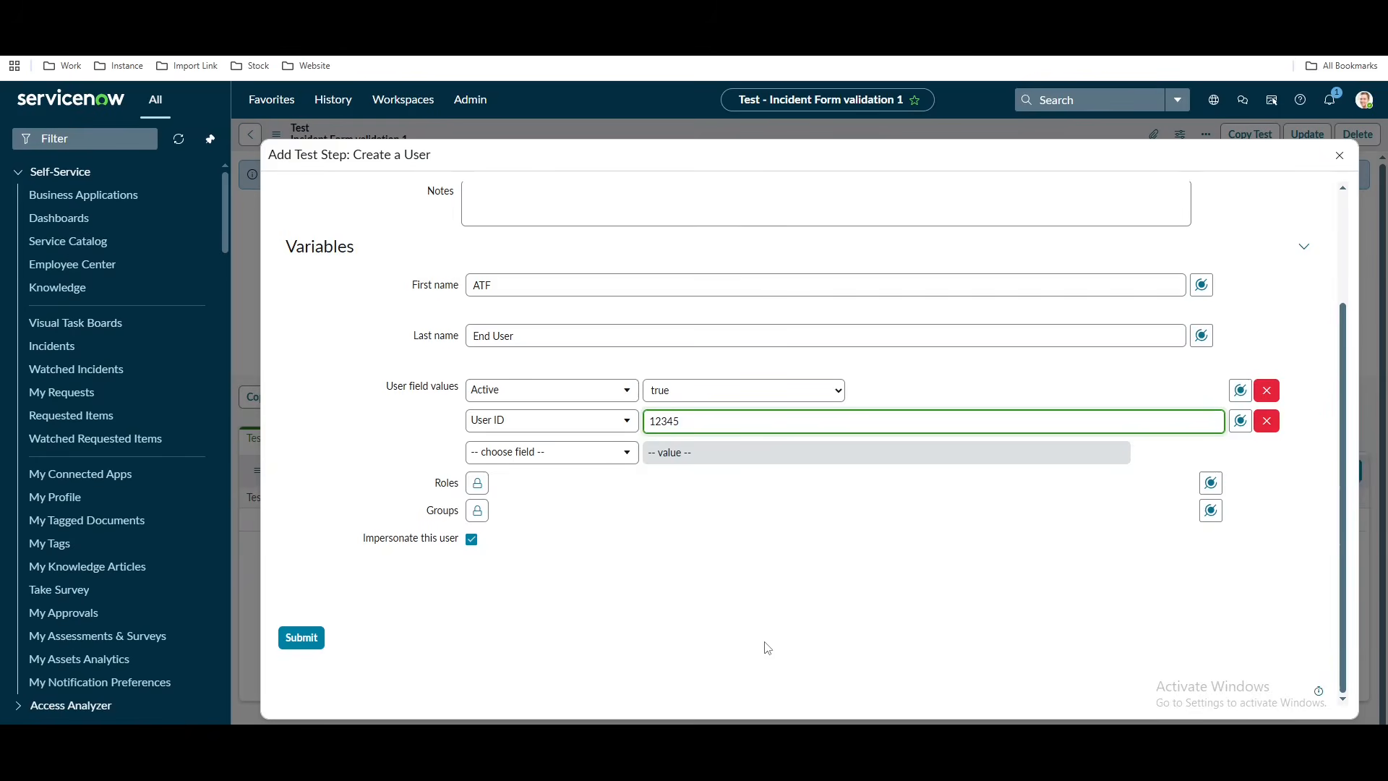
Review the Create a User step's values and impersonation setting, and submit it to the test.
mouse_move(431, 549)
scroll(710, 608, up, 2)
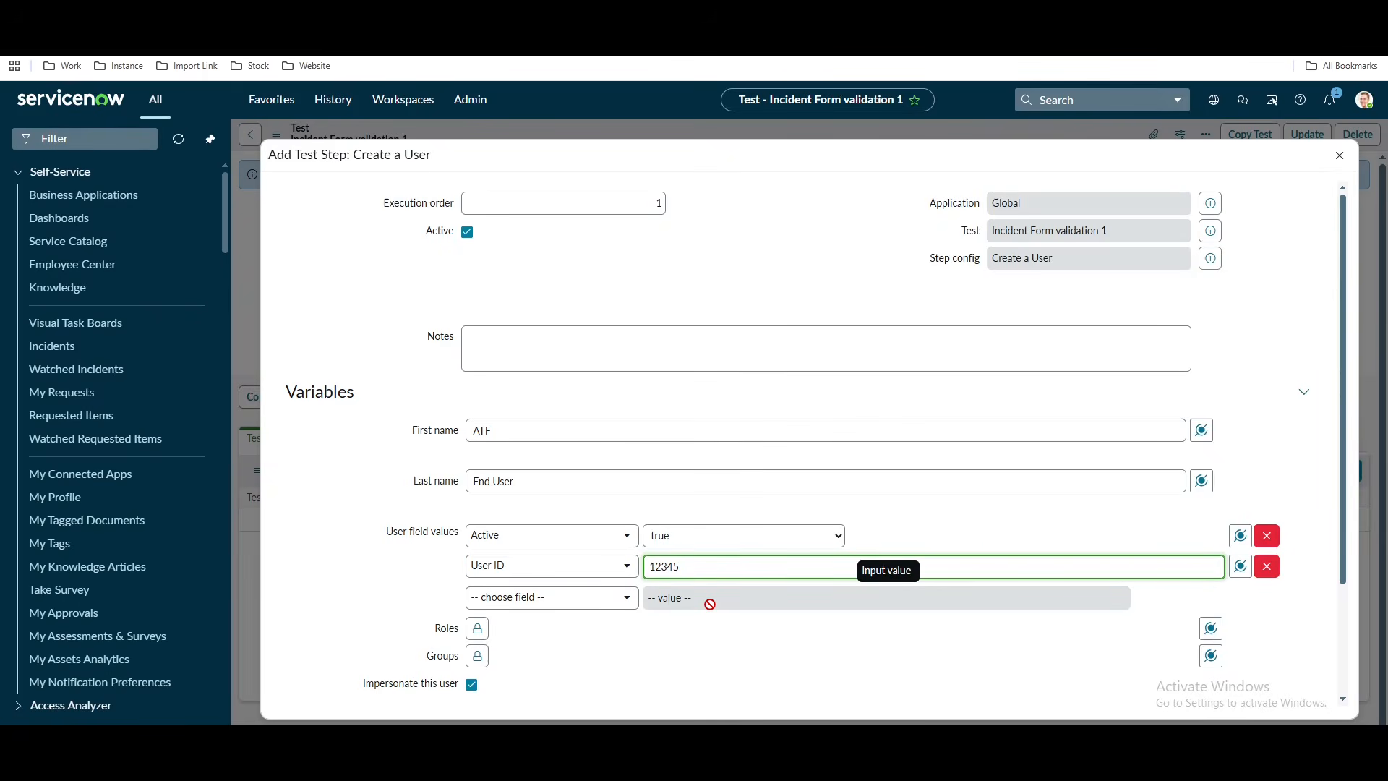
scroll(709, 603, down, 2)
click(322, 640)
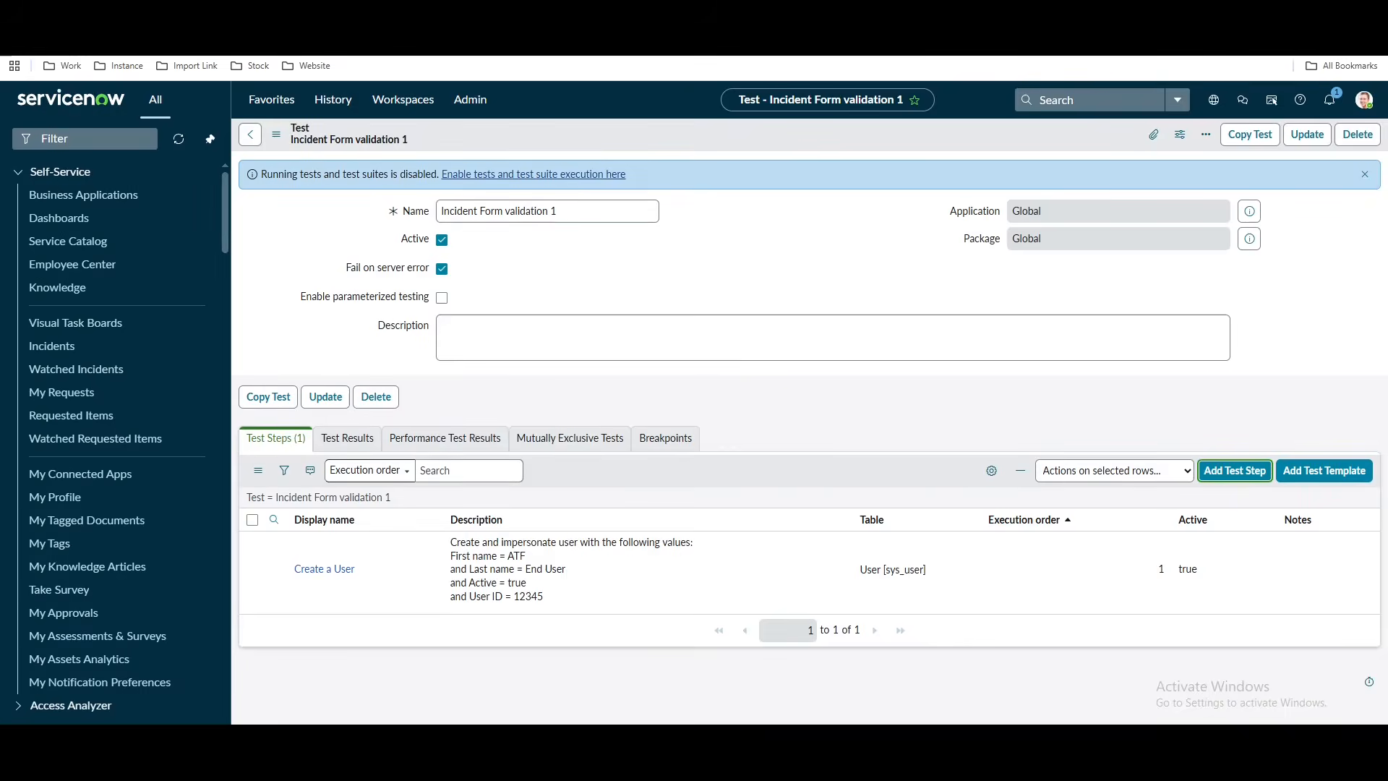
Add a Form test step of type Open a New Form after the Create a User step.
click(1234, 471)
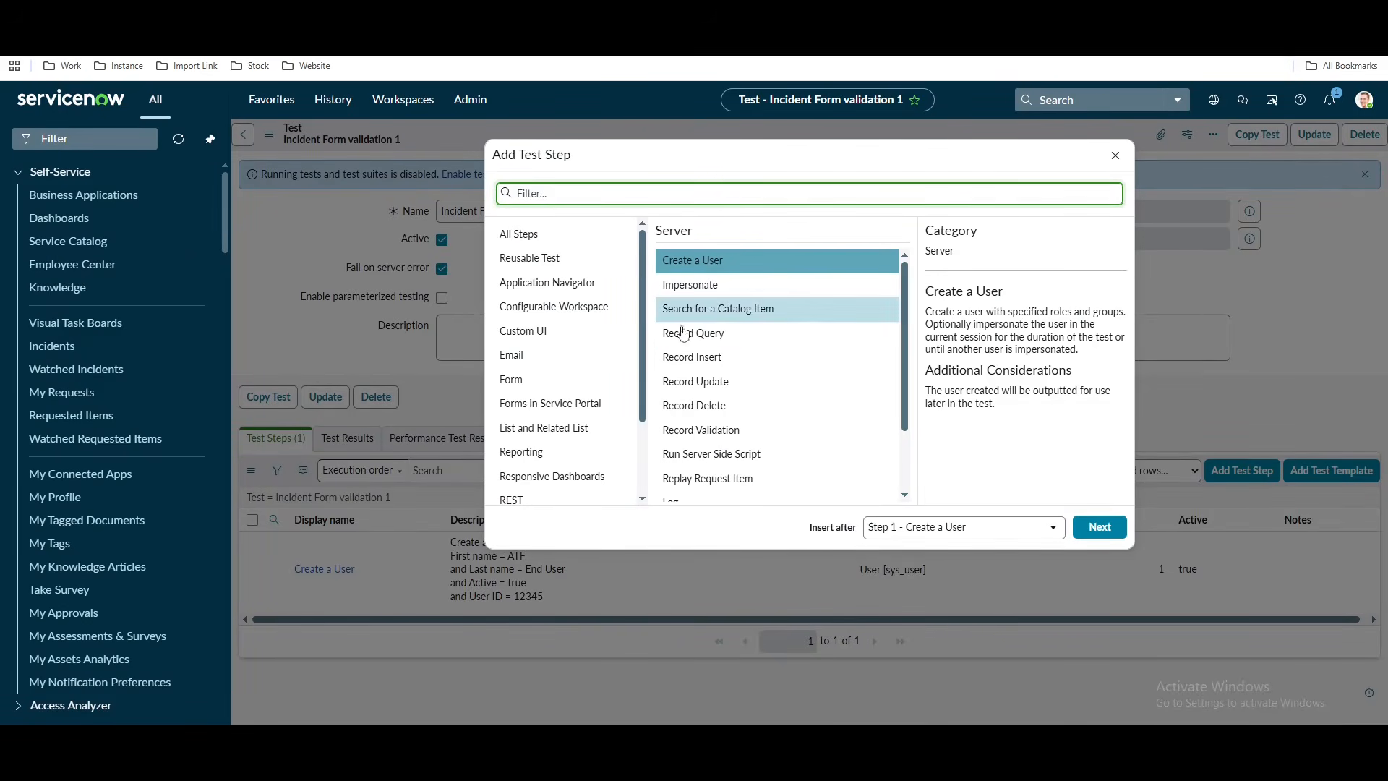
click(536, 383)
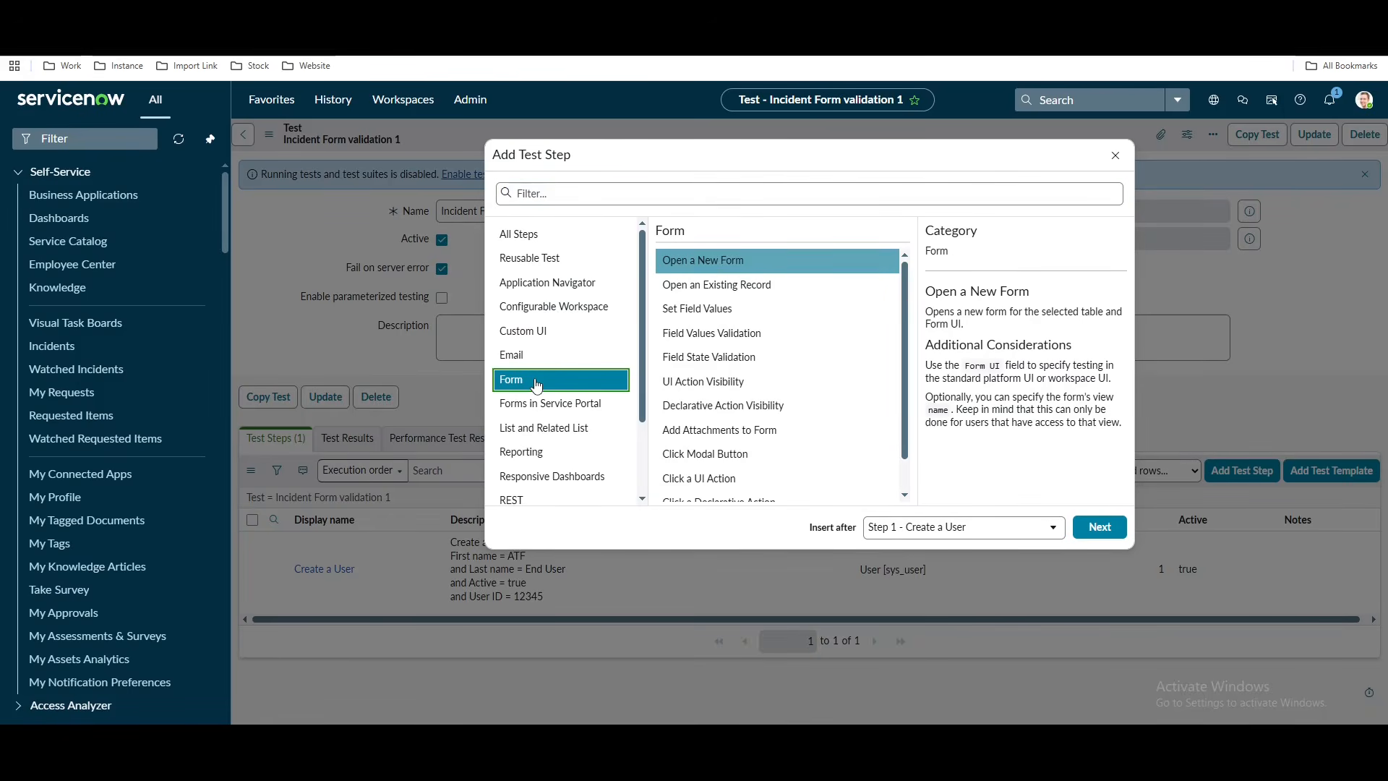
click(711, 273)
click(1099, 527)
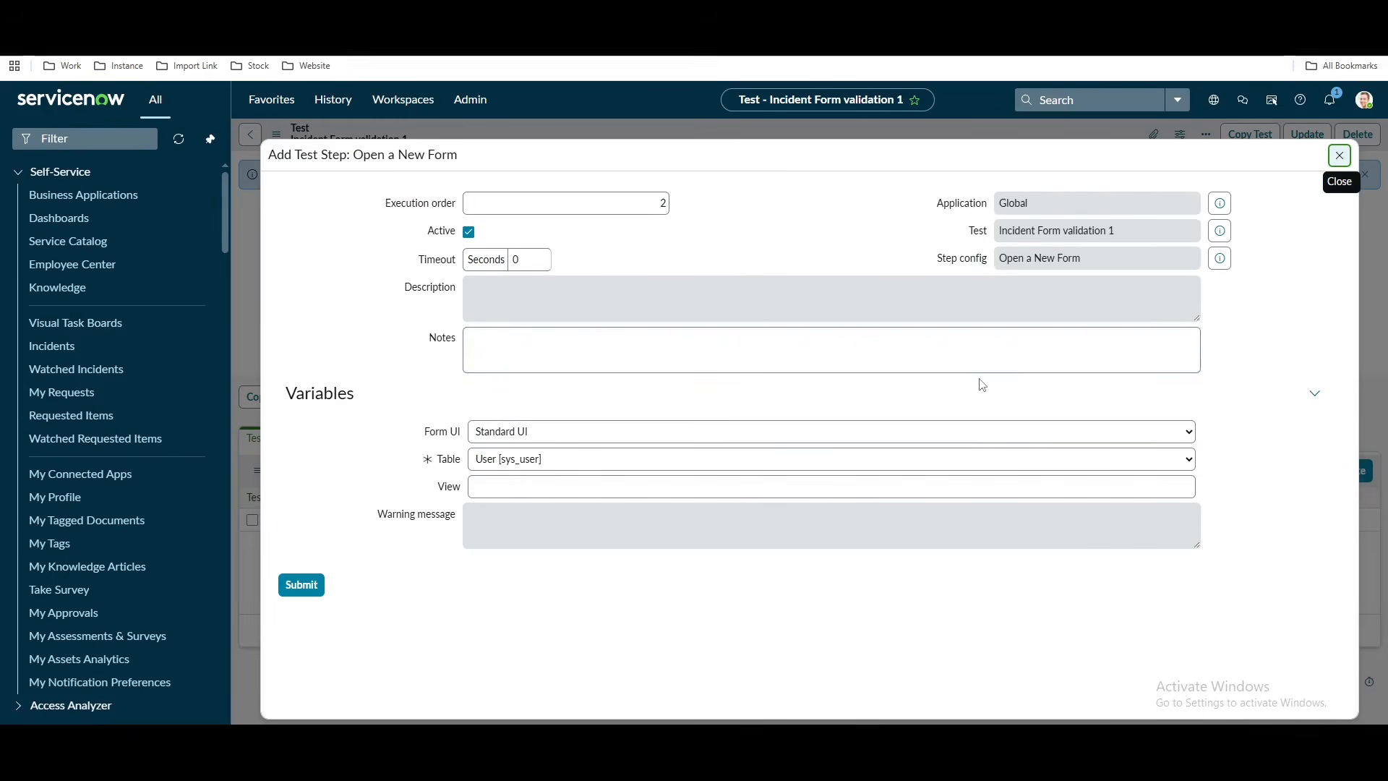
Set the Open a New Form step's table to Incident [incident], keeping Standard UI as the form UI, and submit the step.
click(652, 431)
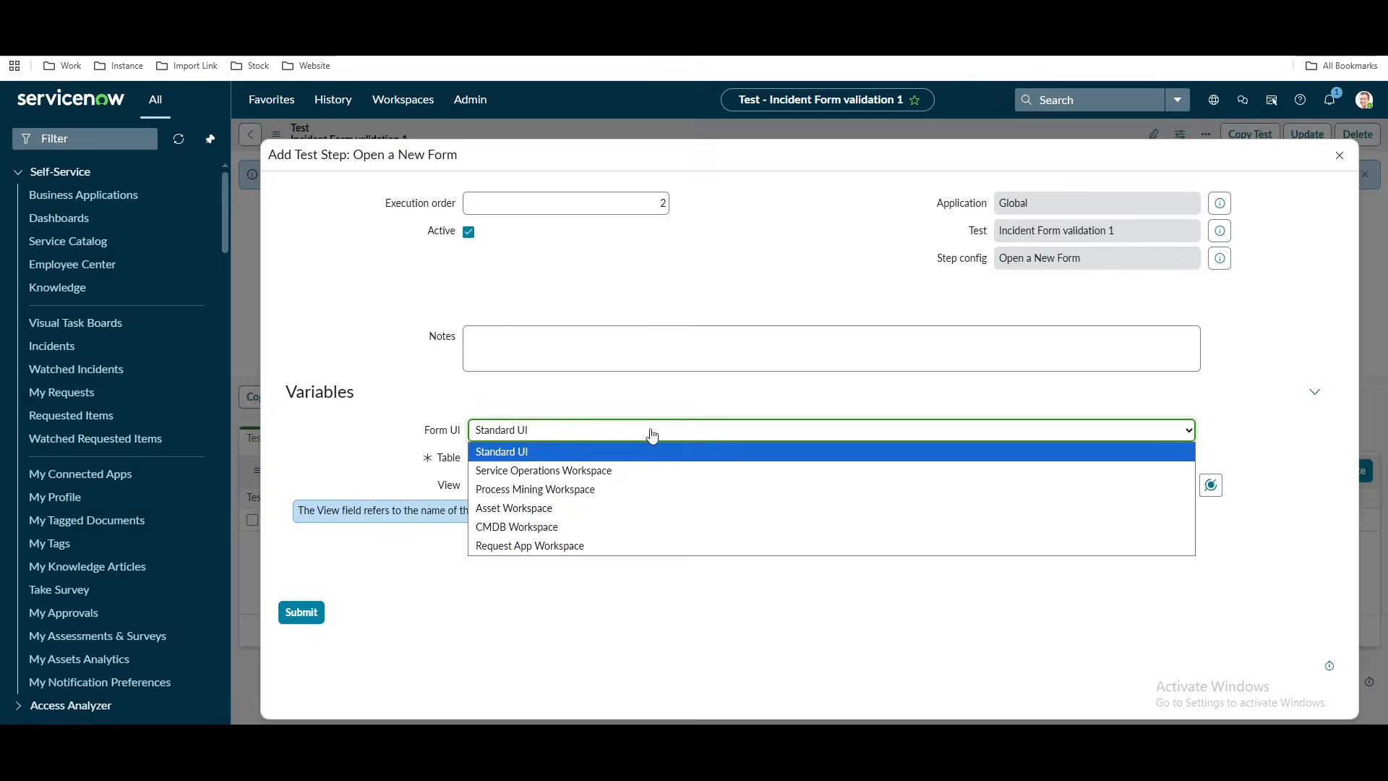
click(371, 449)
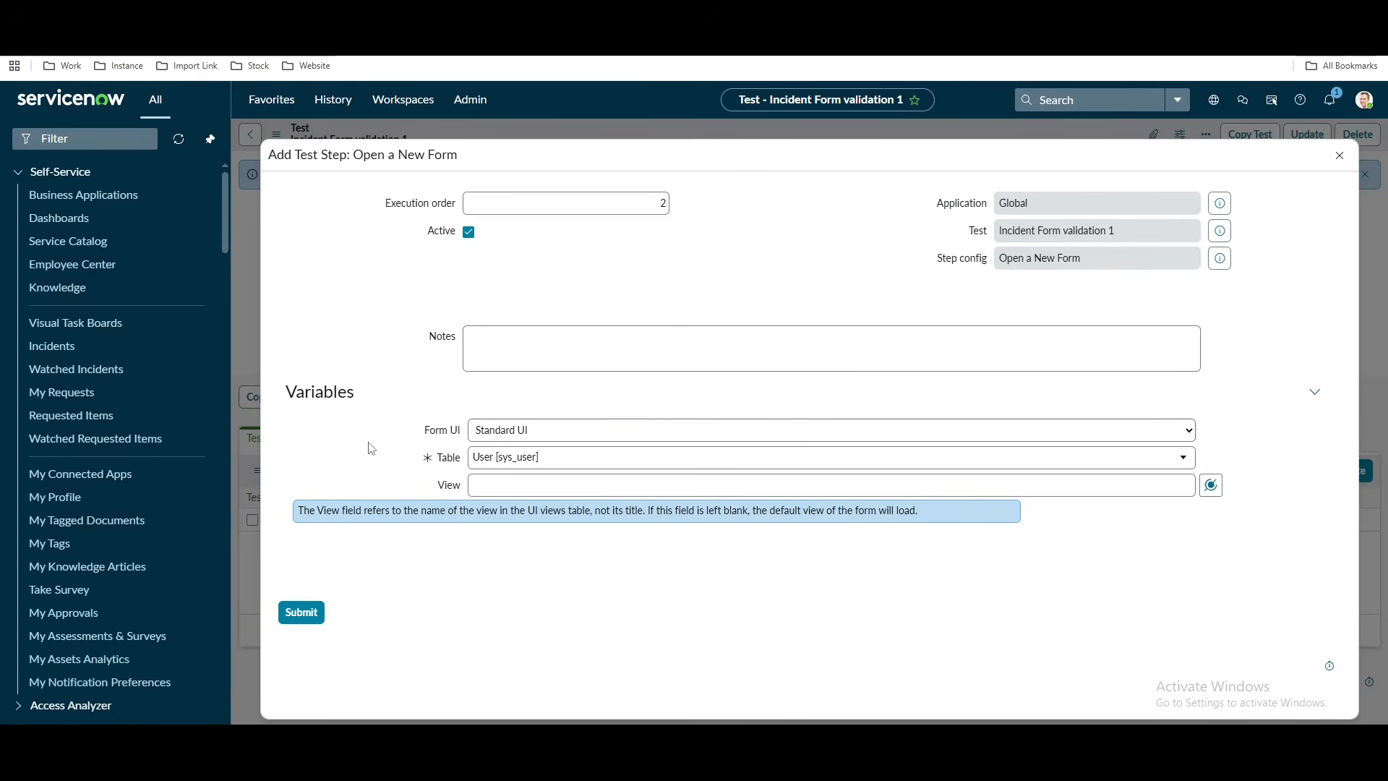
click(576, 472)
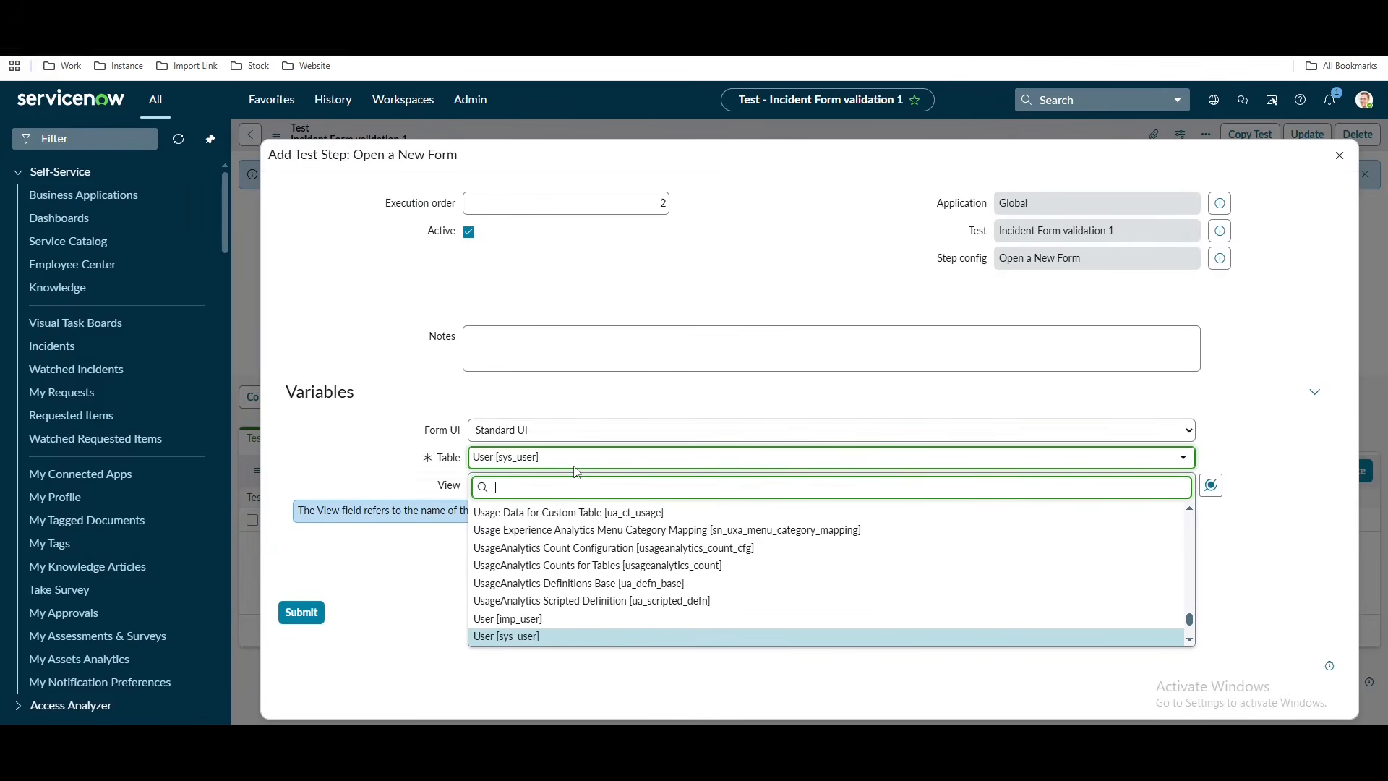
text(i)
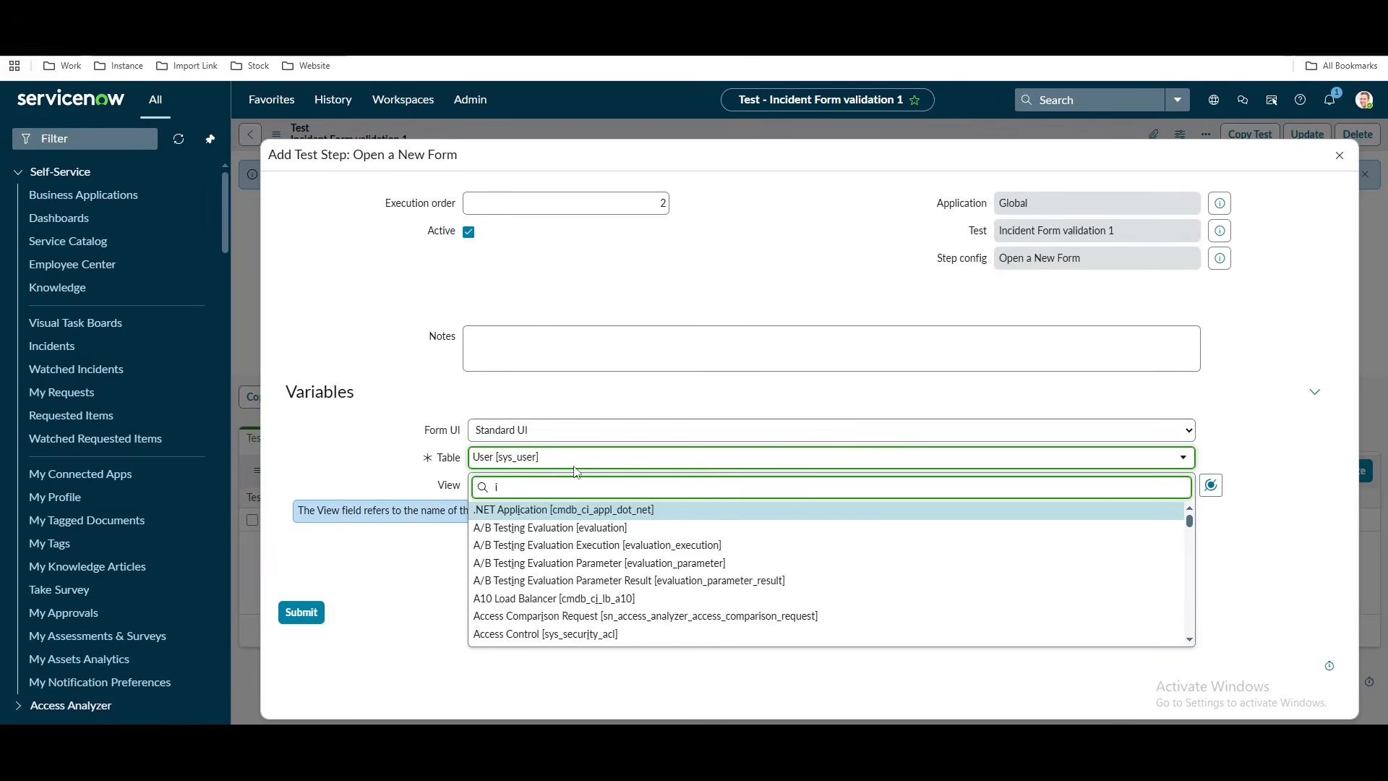
text(ncident)
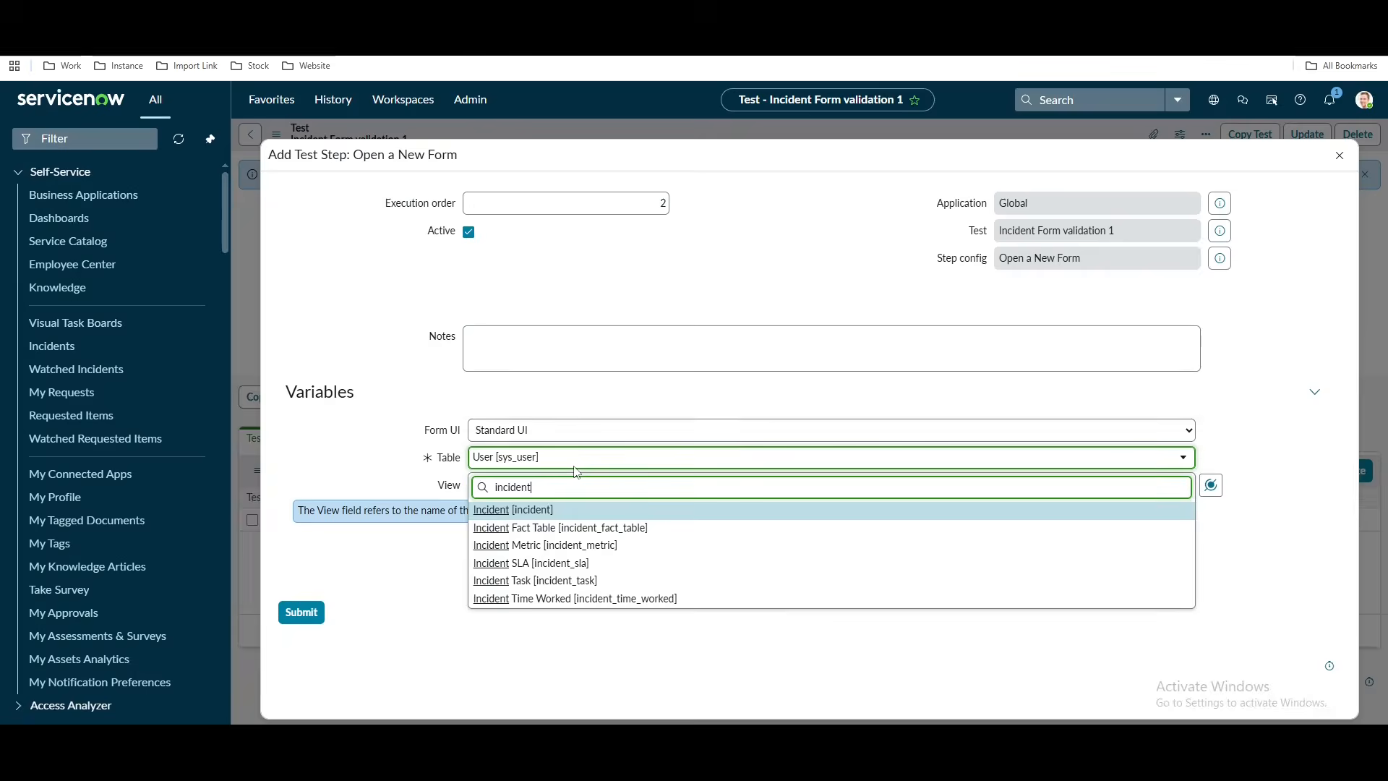
click(540, 511)
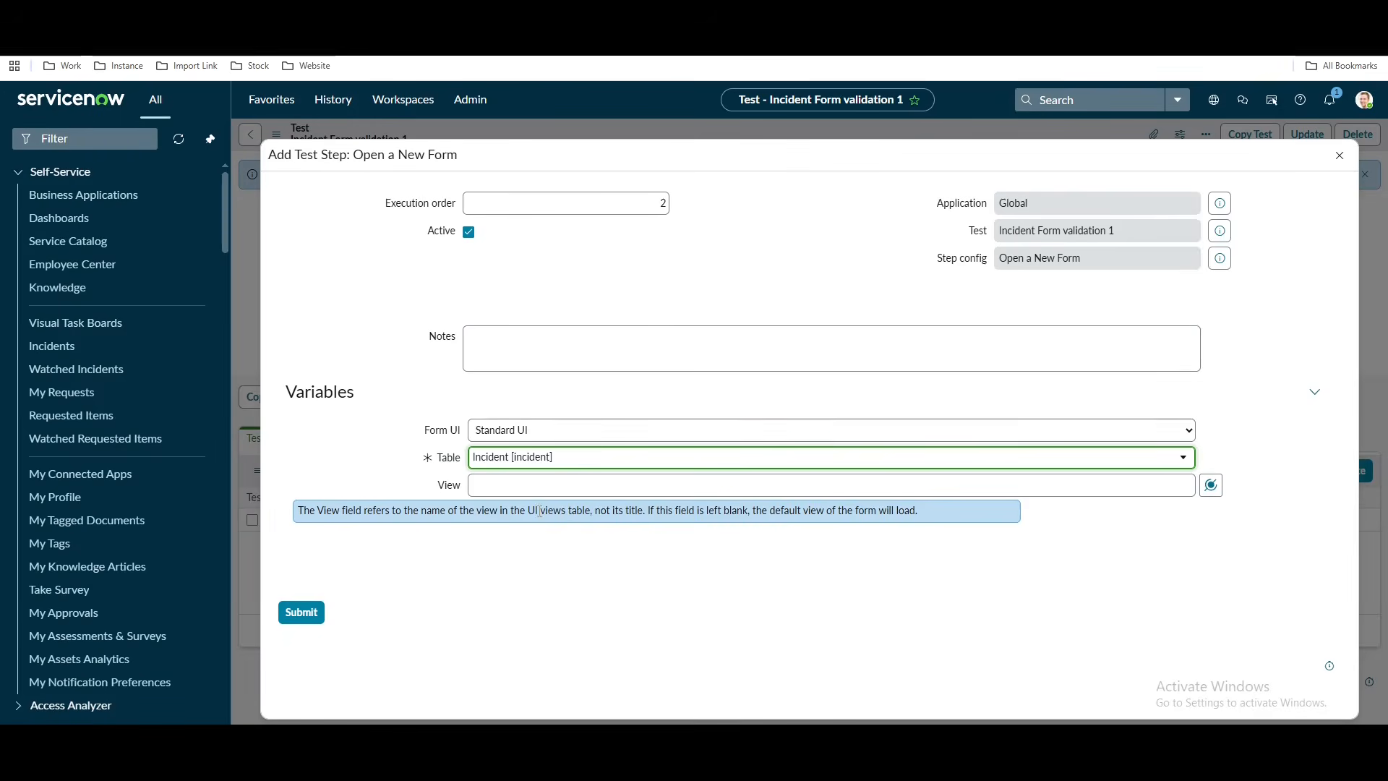
click(306, 611)
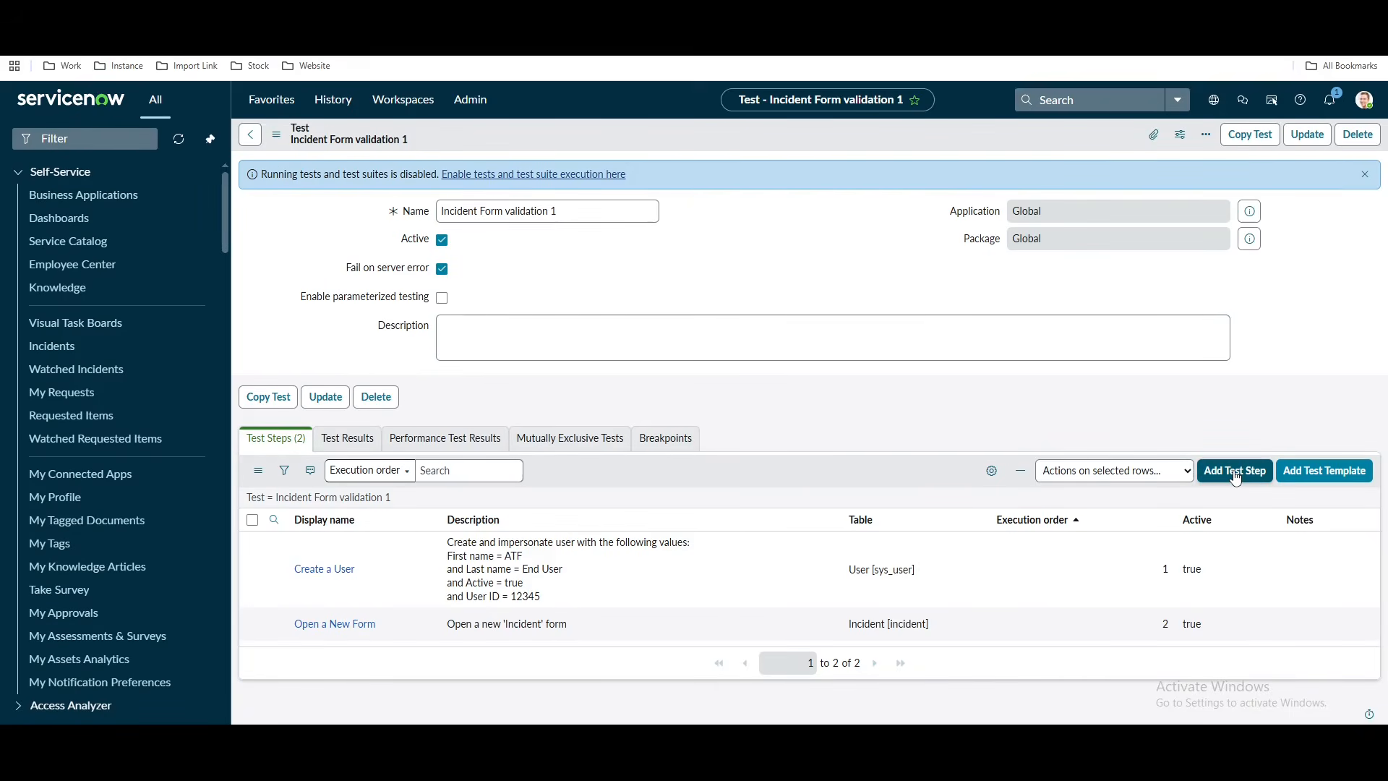
Add a Form test step of type Field State Validation after the Open a New Form step.
click(1235, 471)
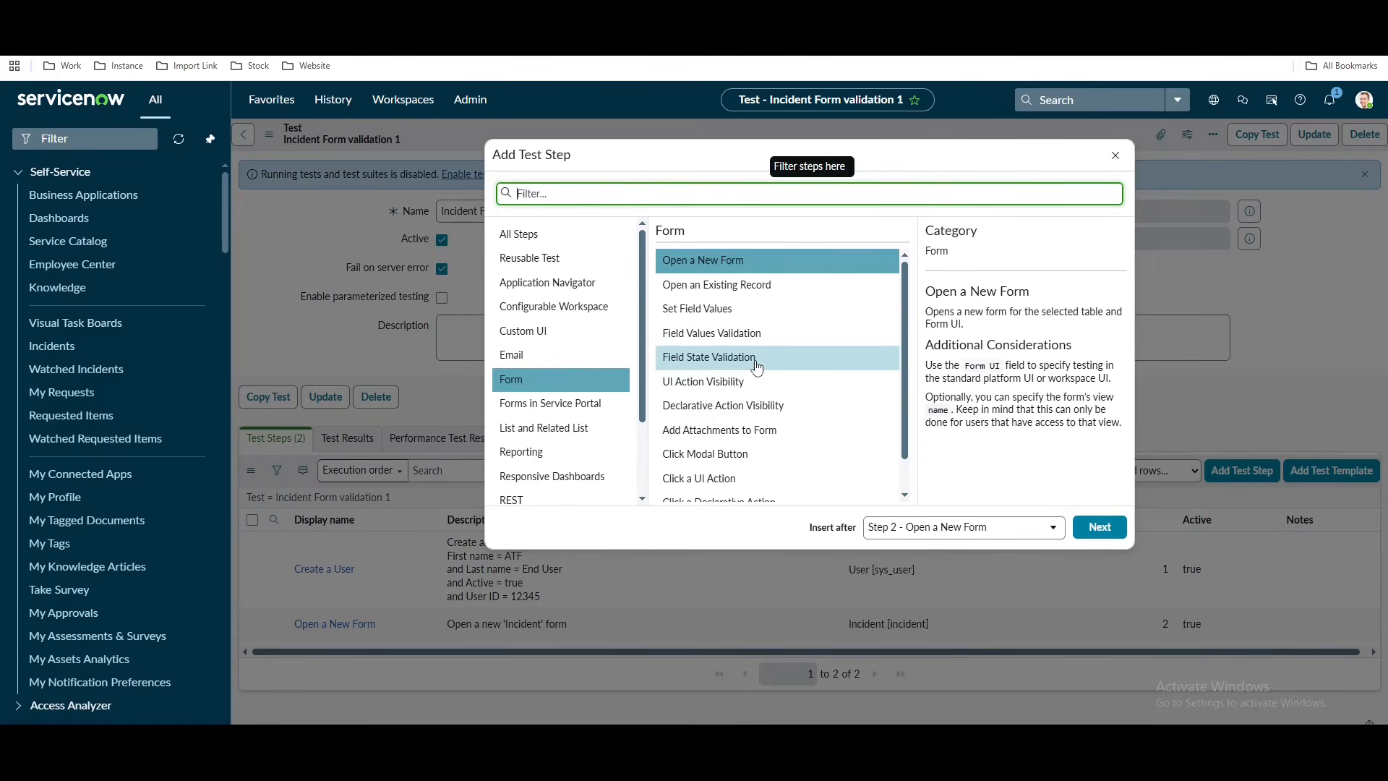
click(730, 334)
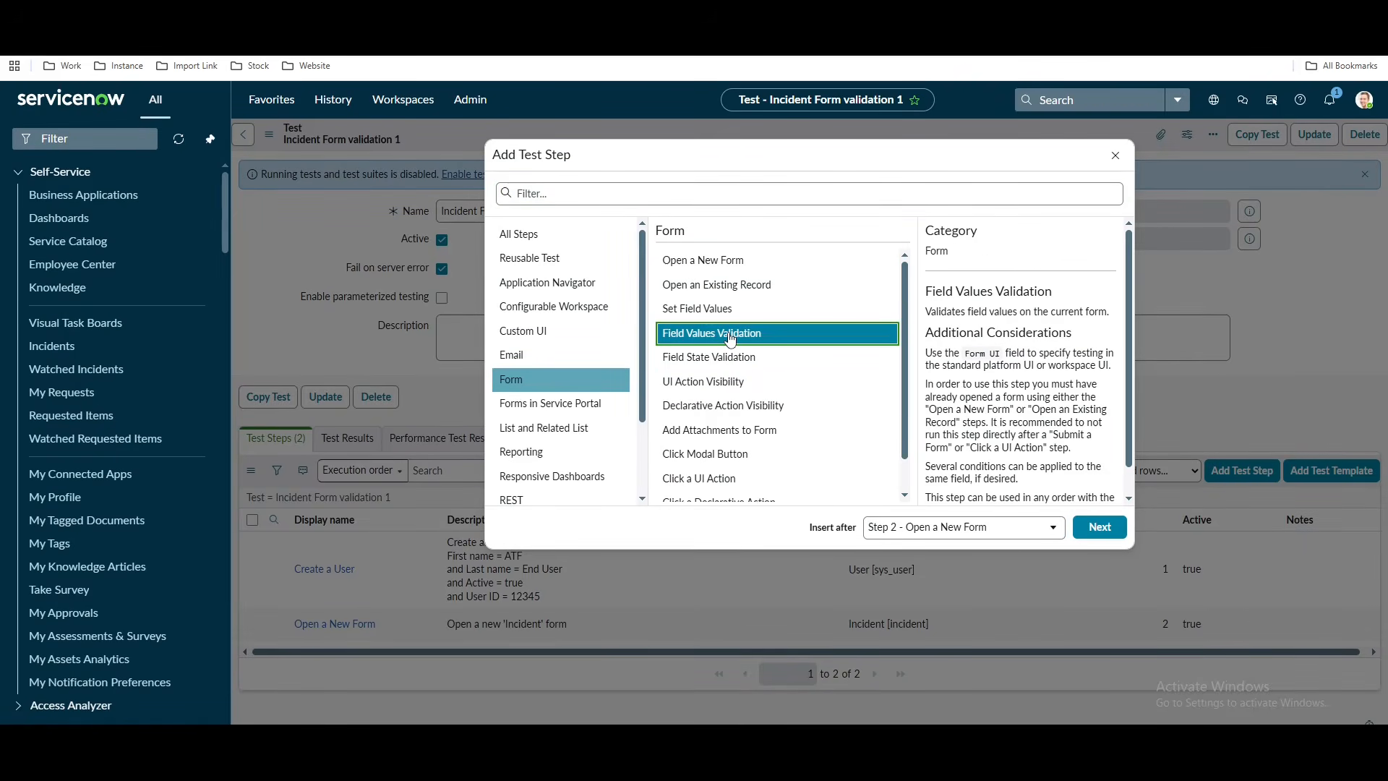
click(728, 362)
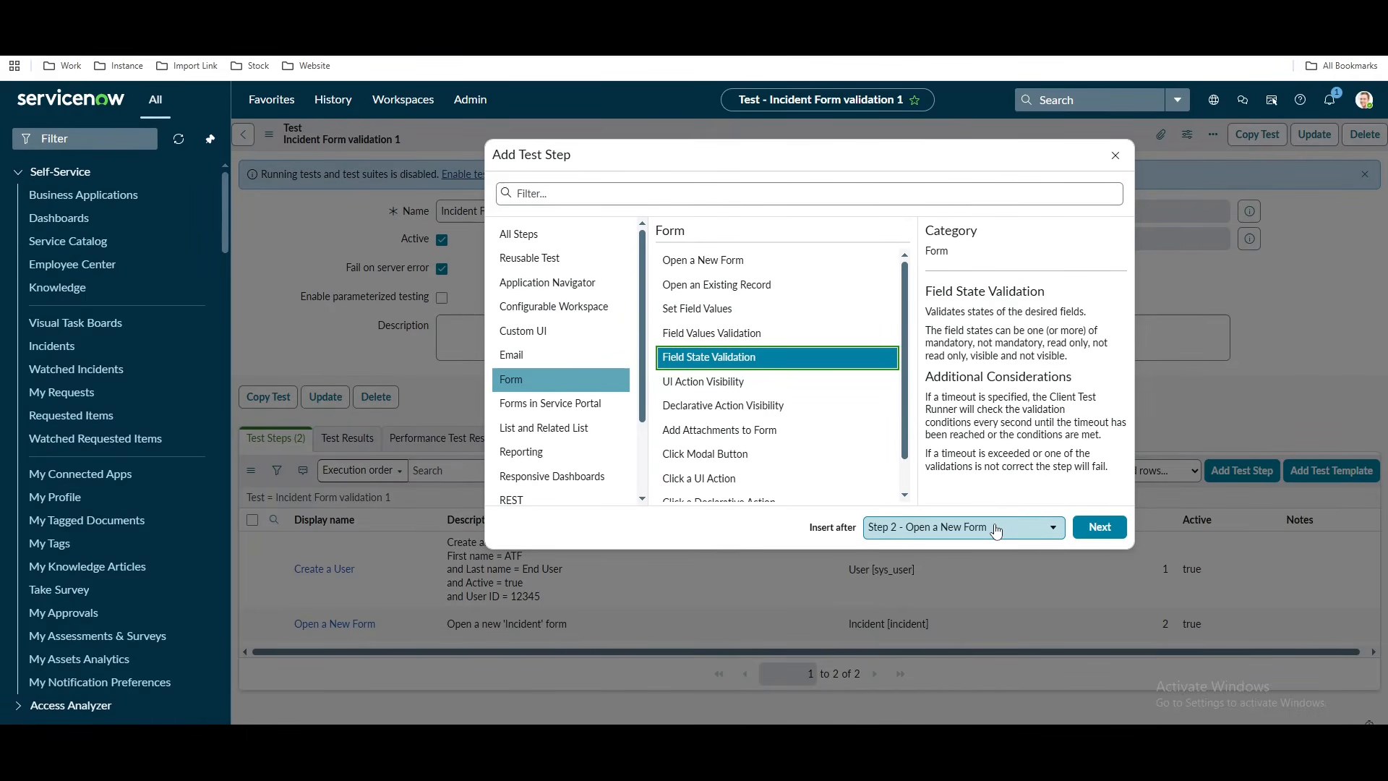
click(1097, 529)
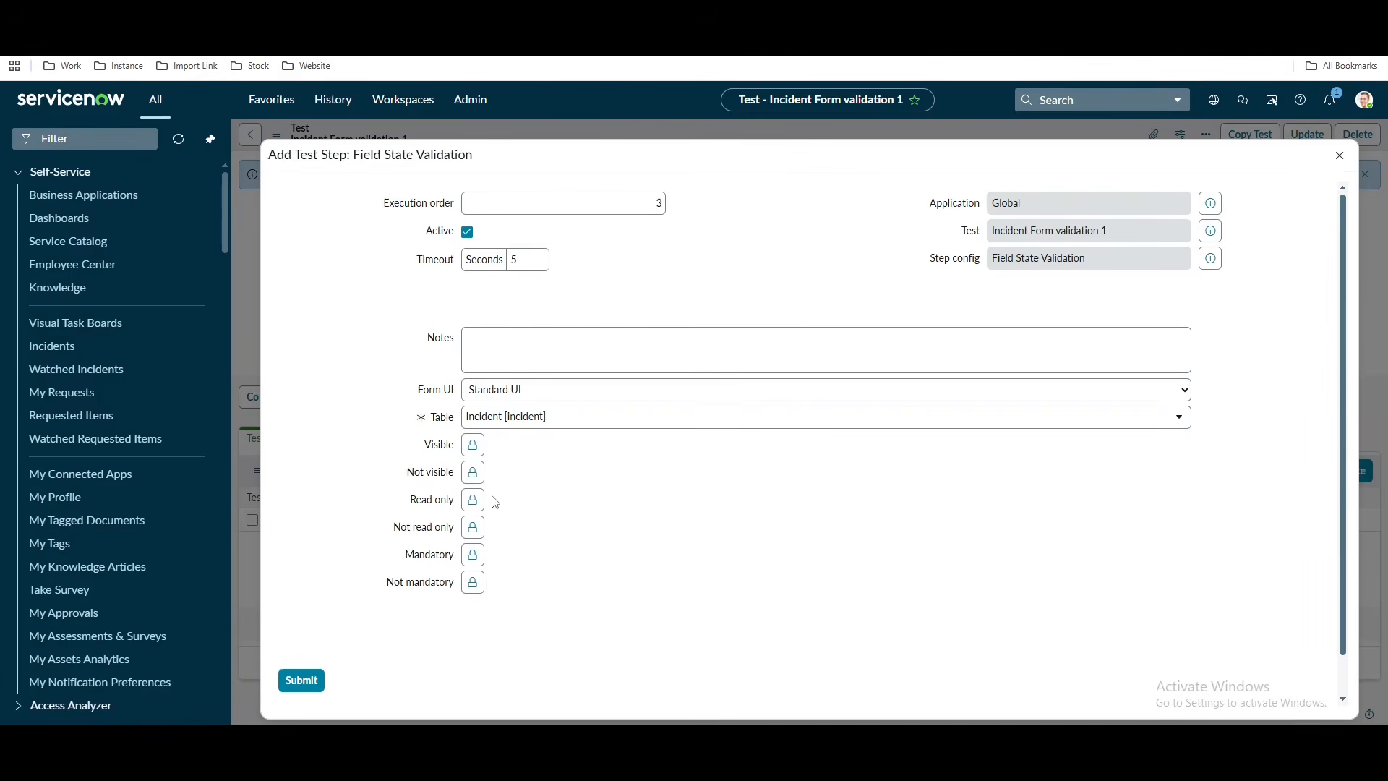
Check the field states on the new incident form, and add Priority to the validation's read-only fields.
click(472, 445)
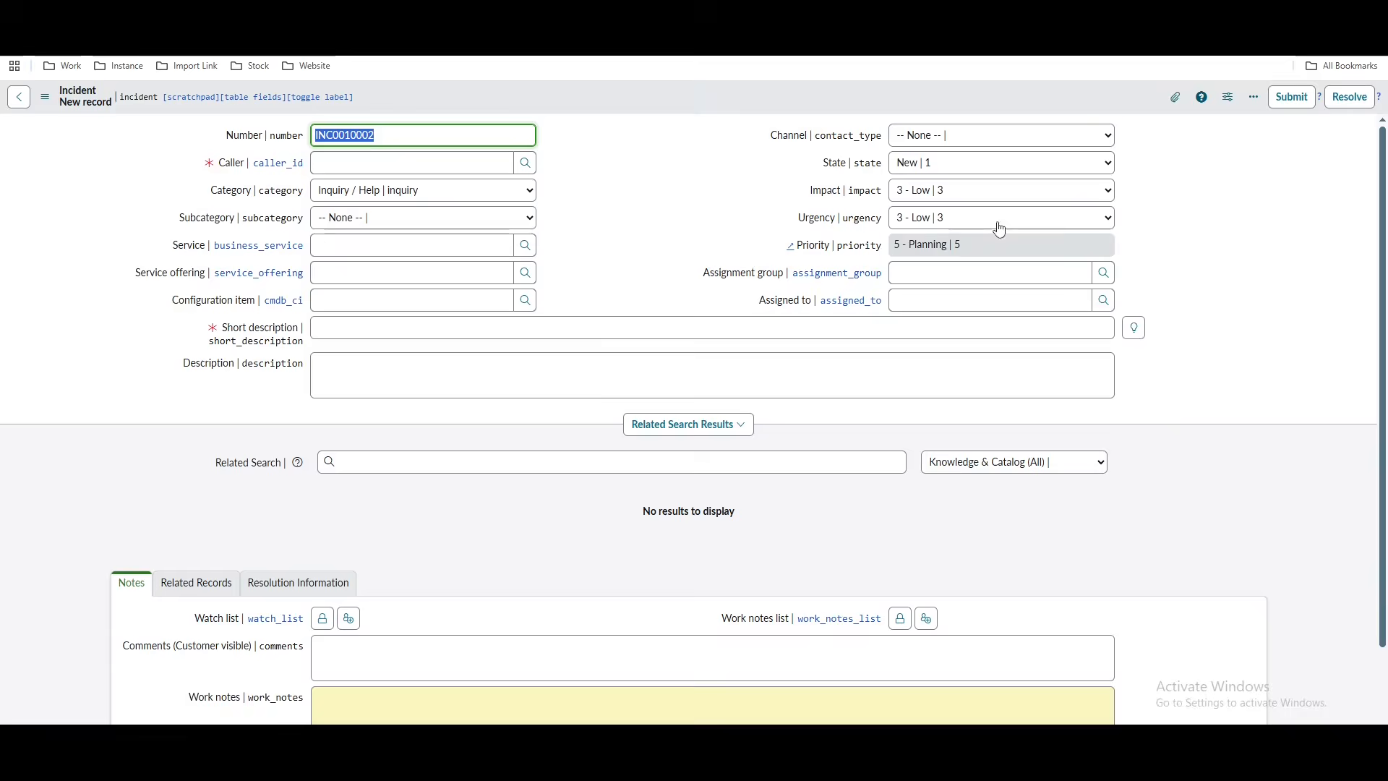
click(217, 14)
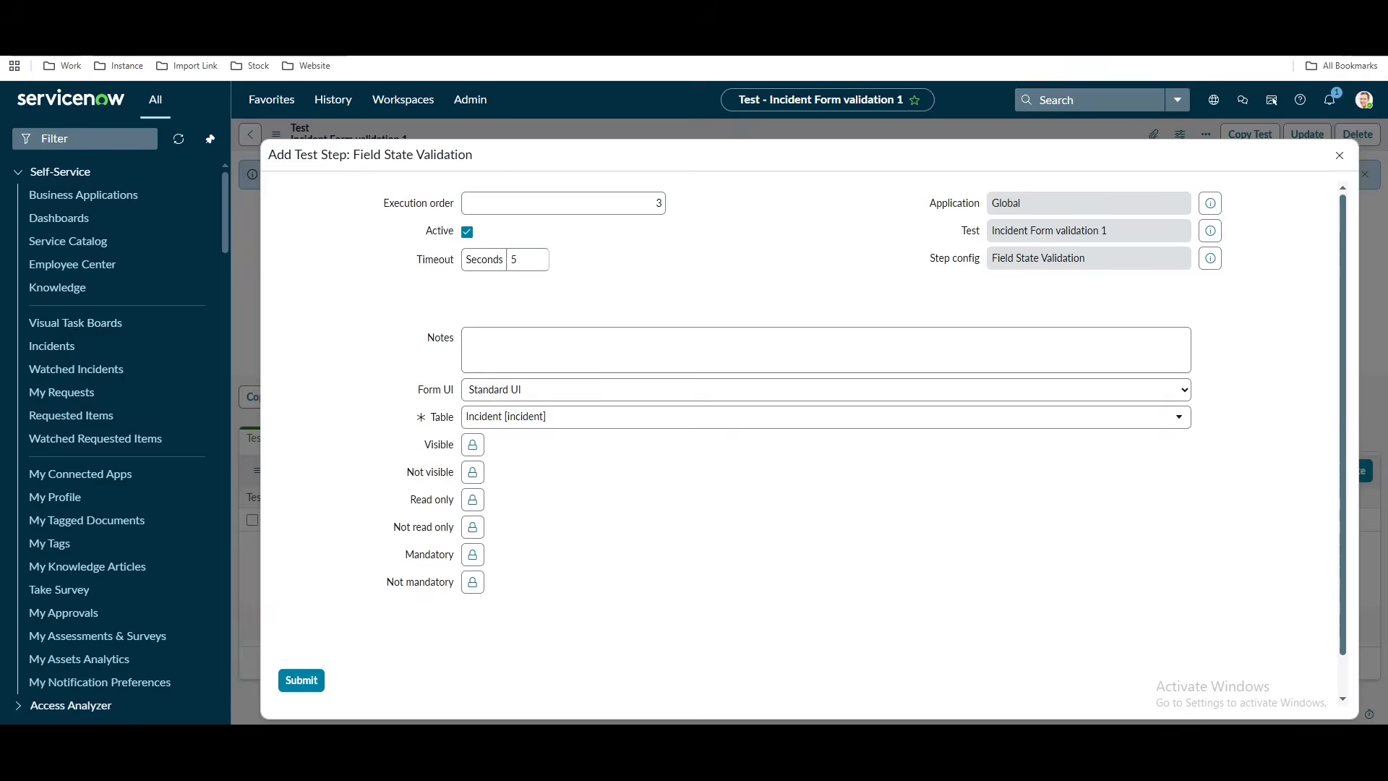
click(472, 500)
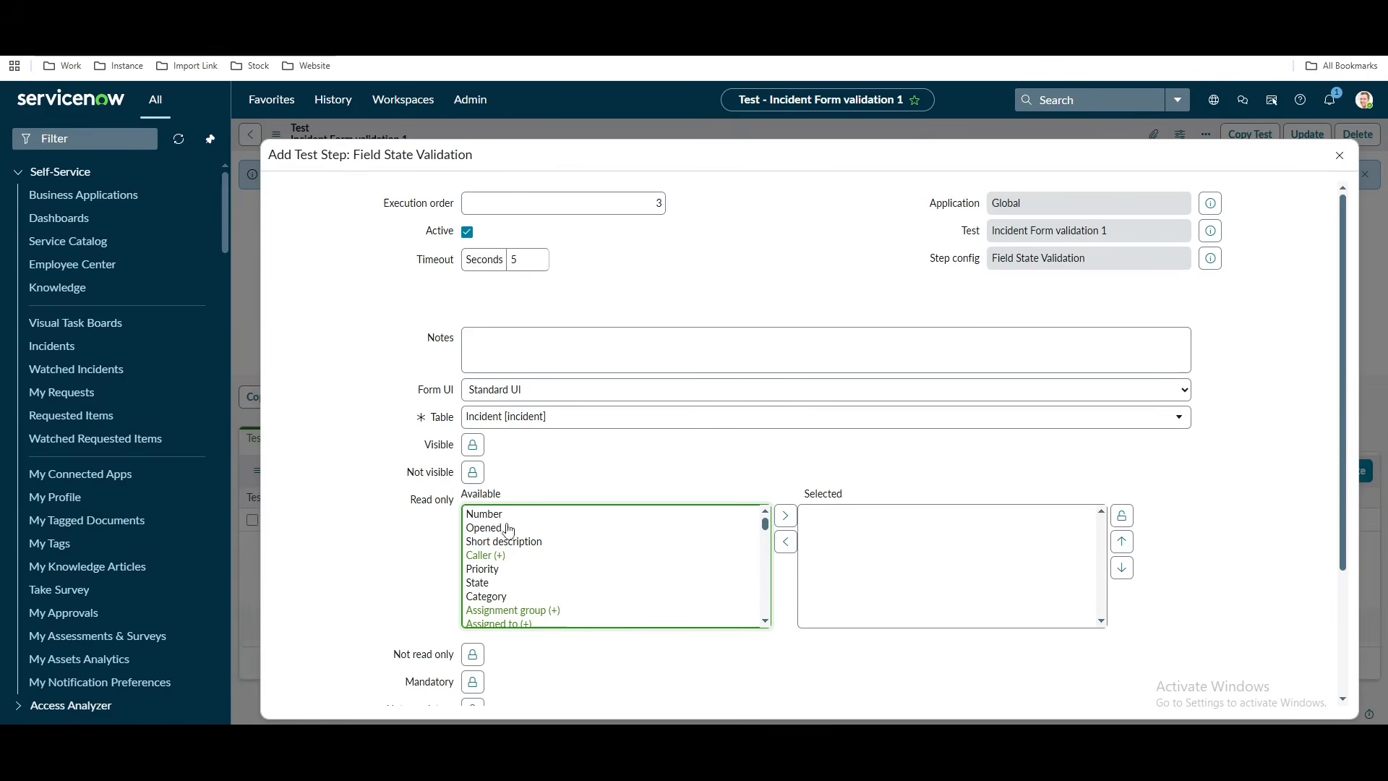
click(483, 569)
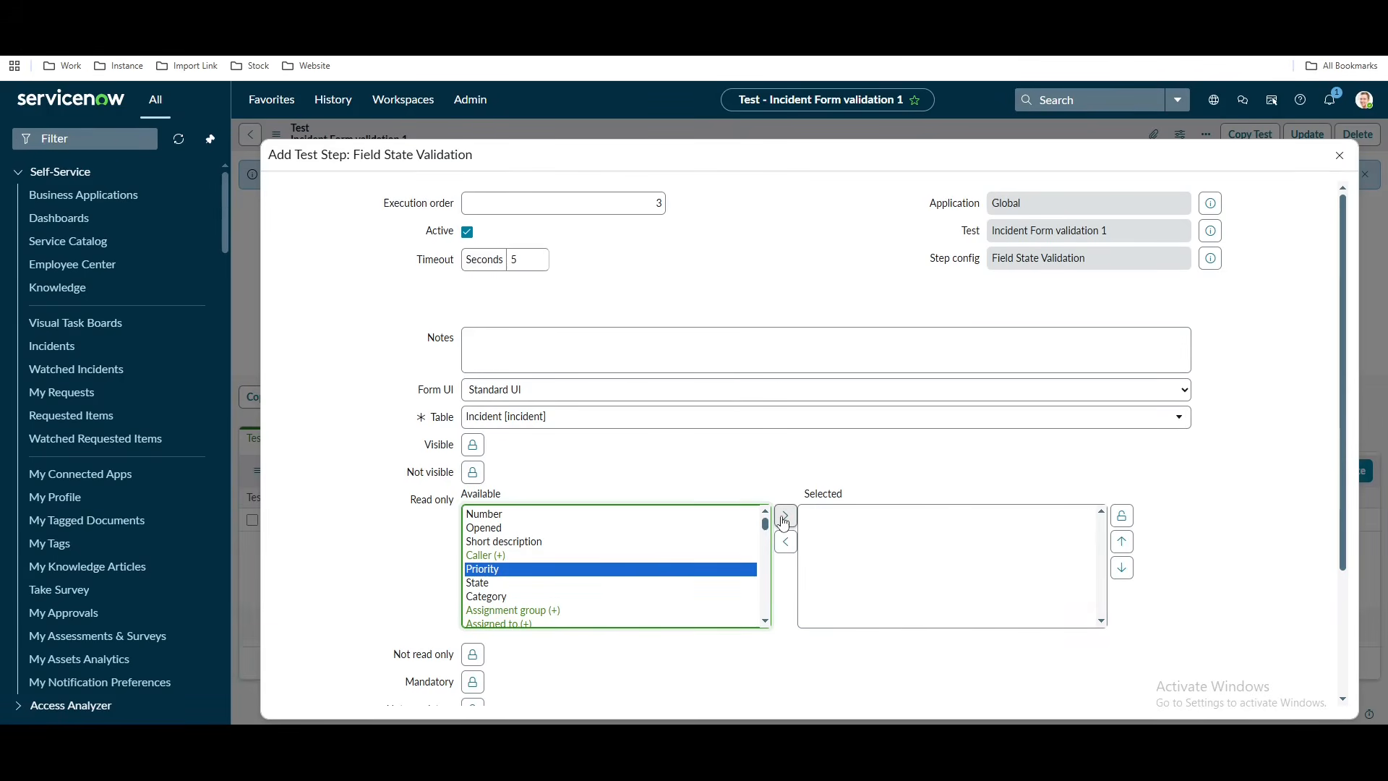
click(786, 517)
click(1121, 516)
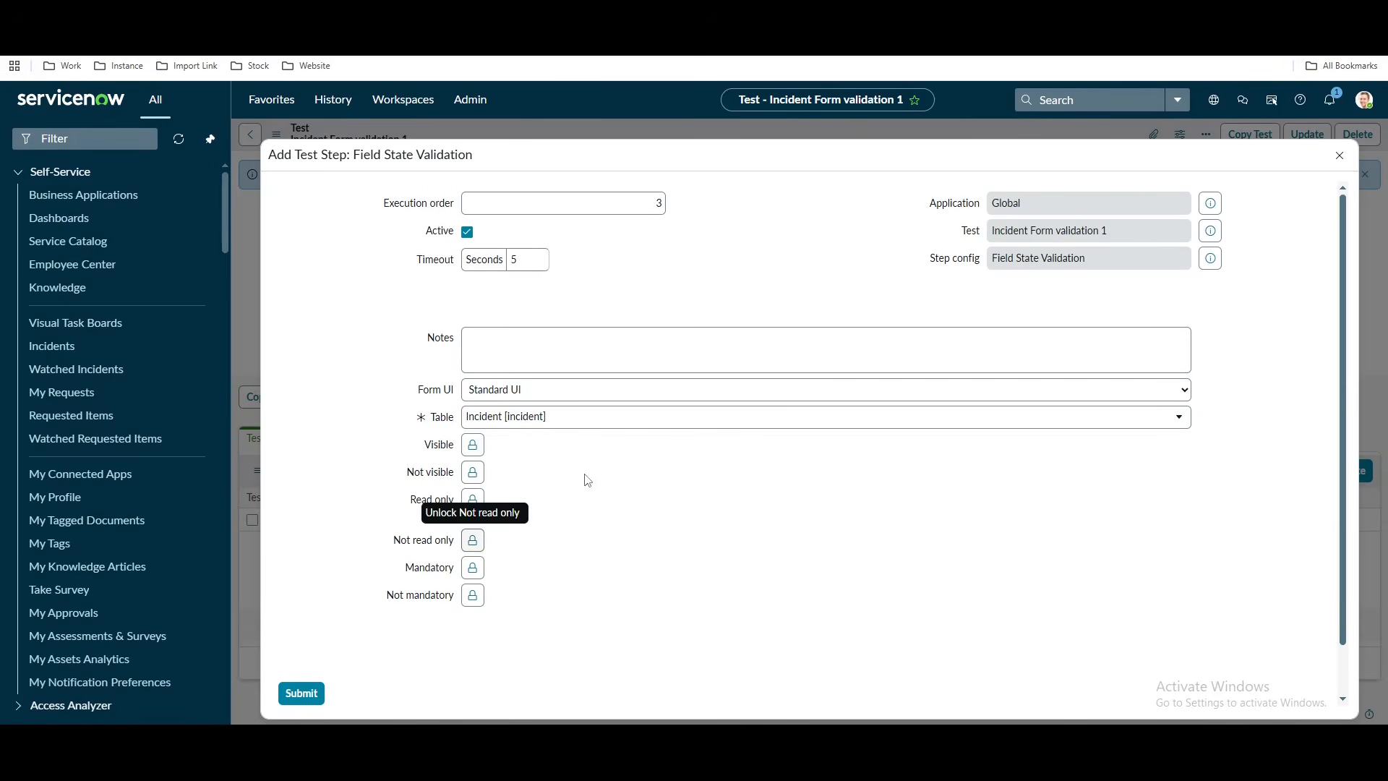
Add Caller and Short description to the mandatory fields of the Field State Validation step.
click(473, 567)
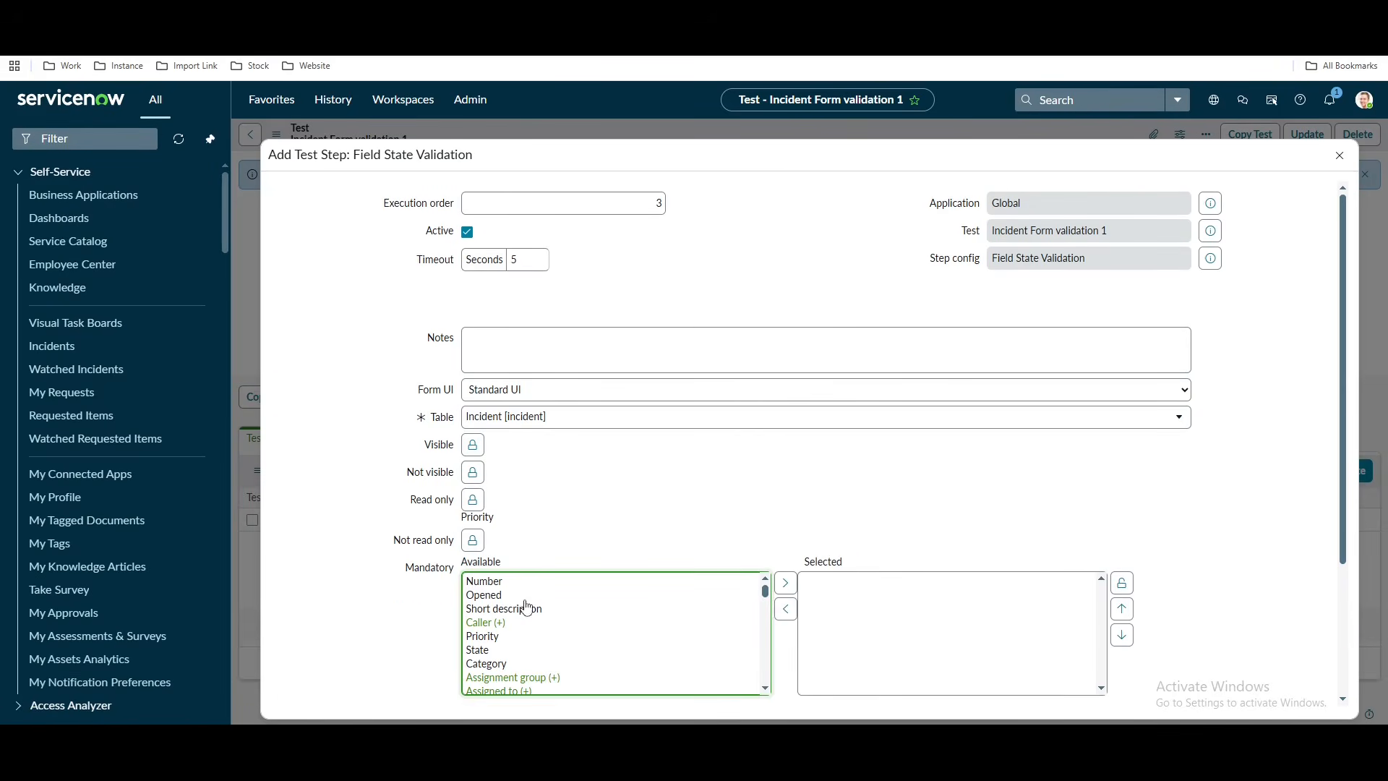
click(506, 624)
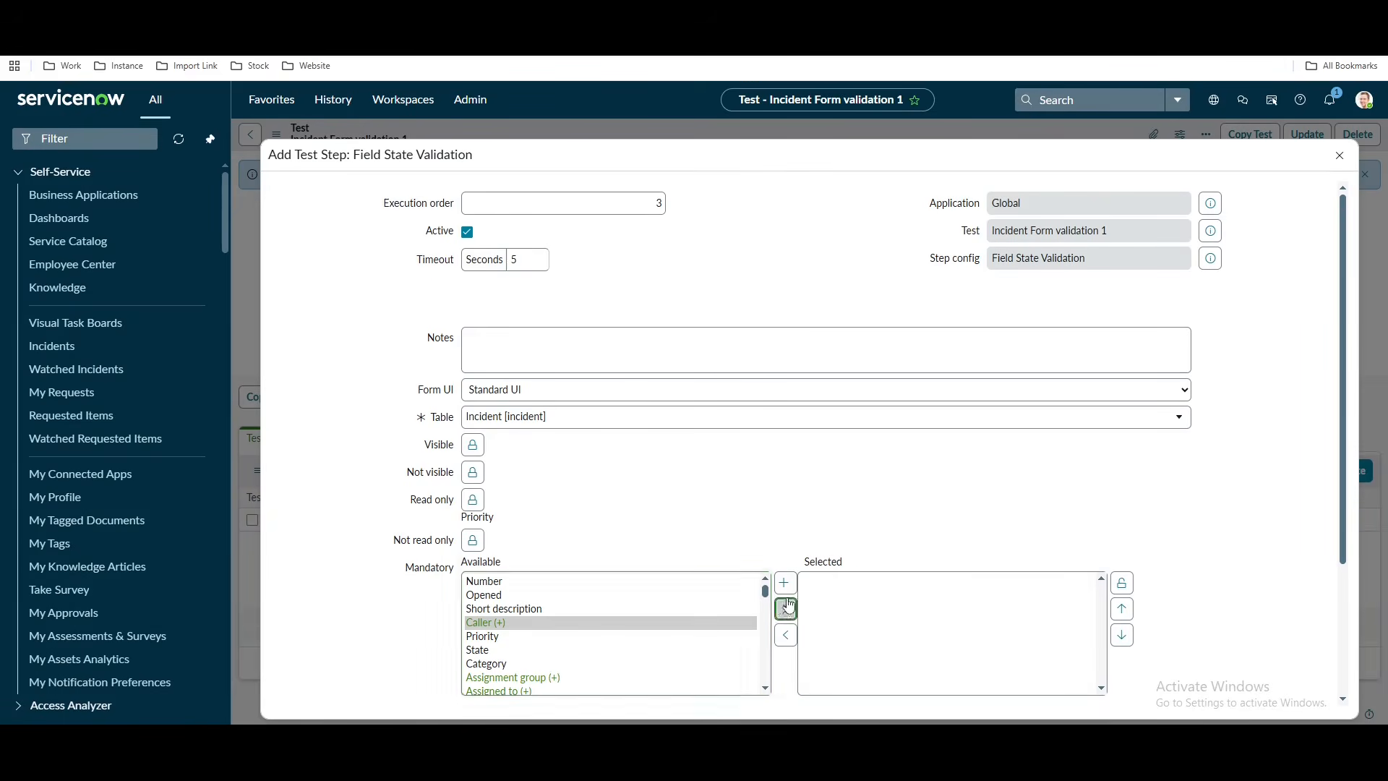
click(786, 608)
scroll(723, 608, down, 1)
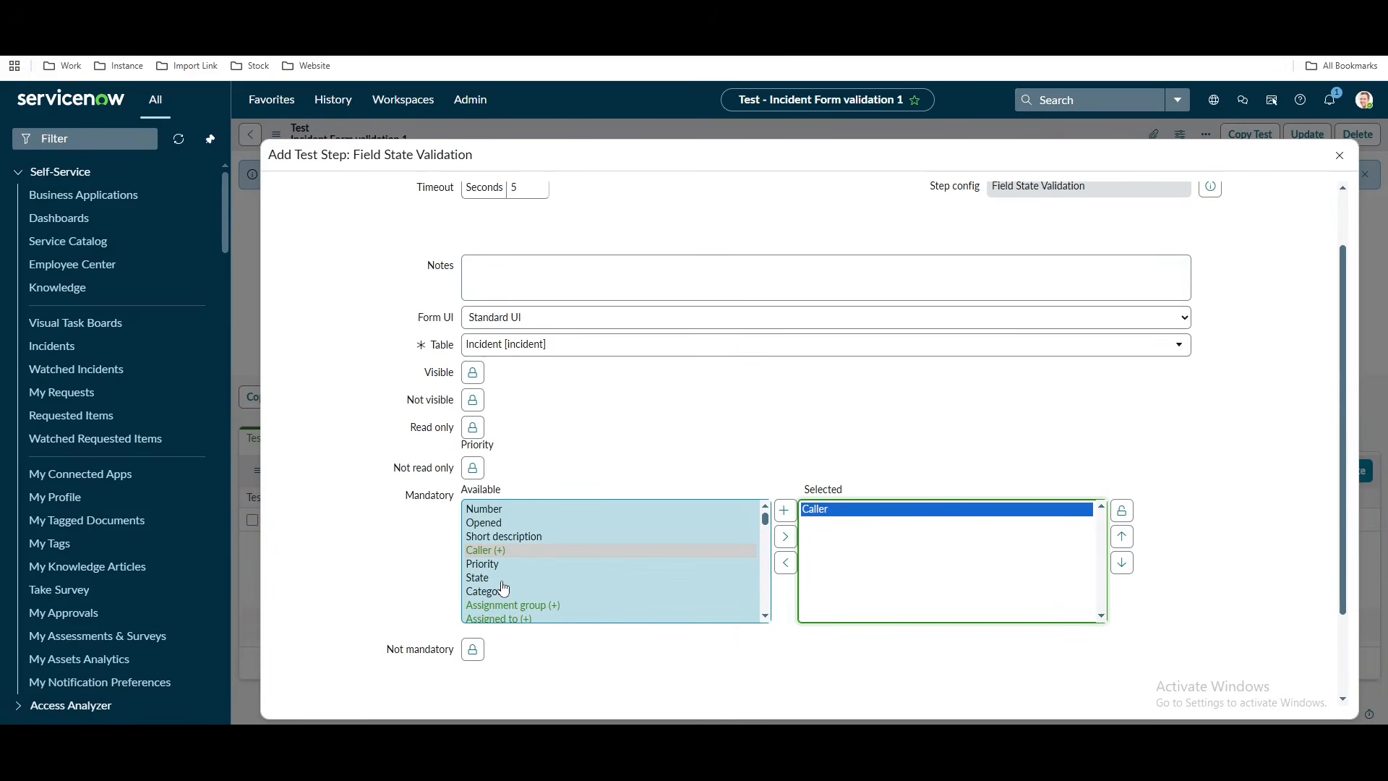
scroll(504, 587, down, 2)
scroll(514, 564, up, 2)
click(525, 536)
click(785, 537)
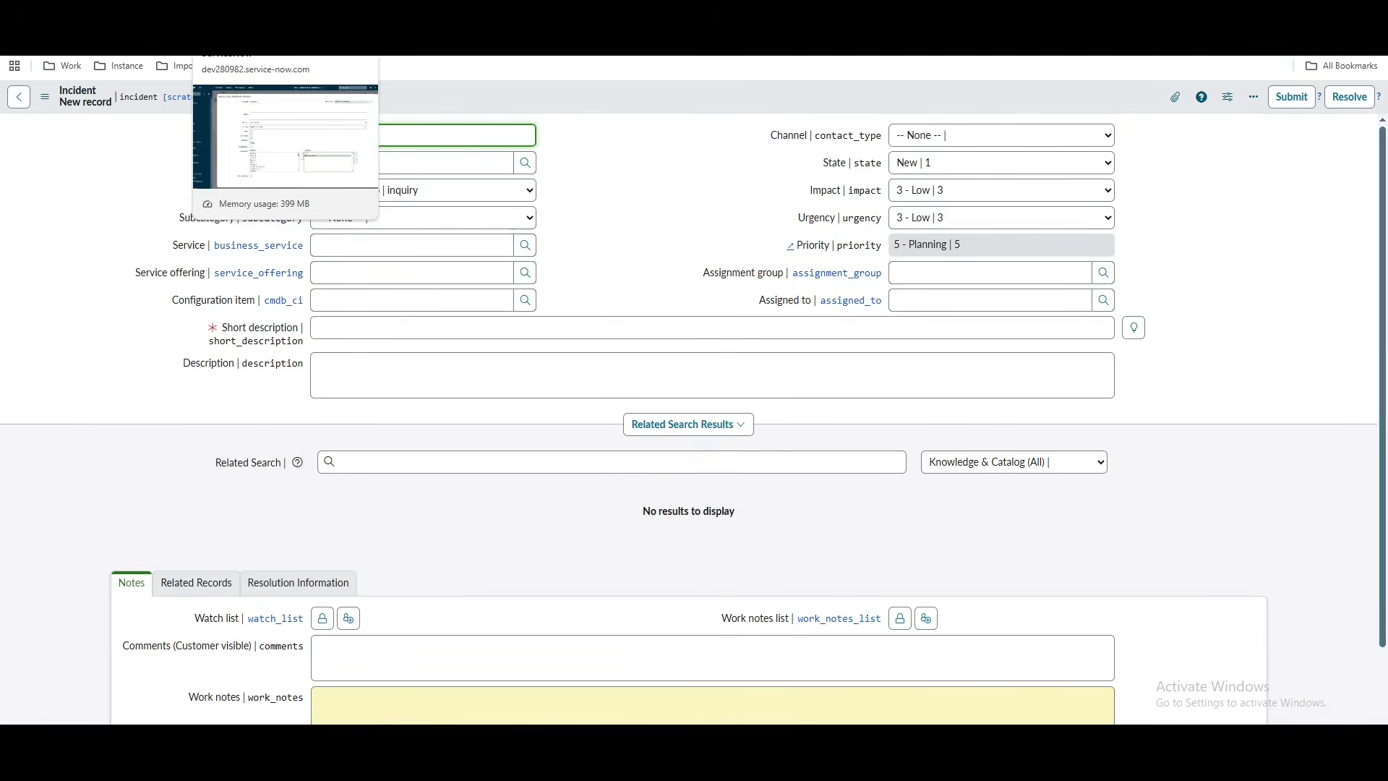
Add Description to the visible fields of the Field State Validation step and submit the step.
click(253, 14)
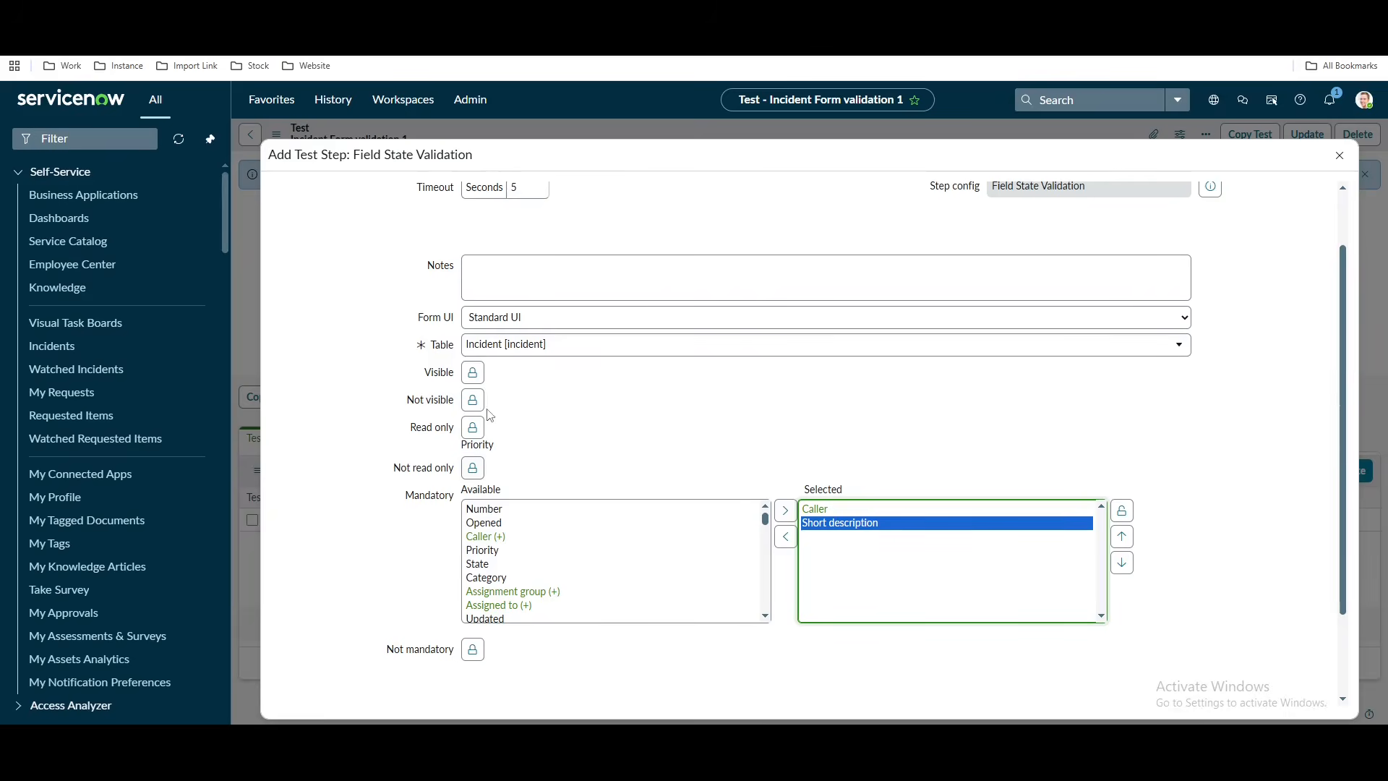
click(473, 372)
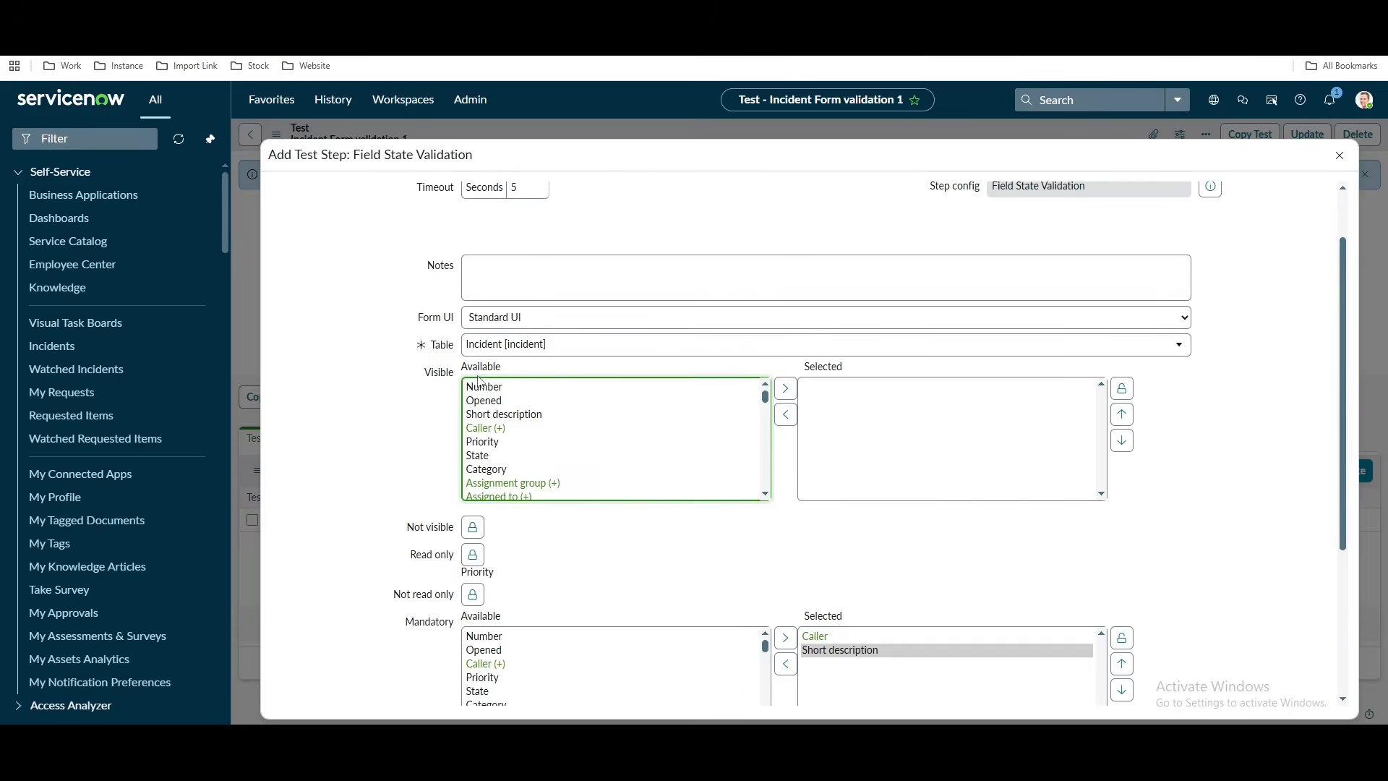
click(527, 447)
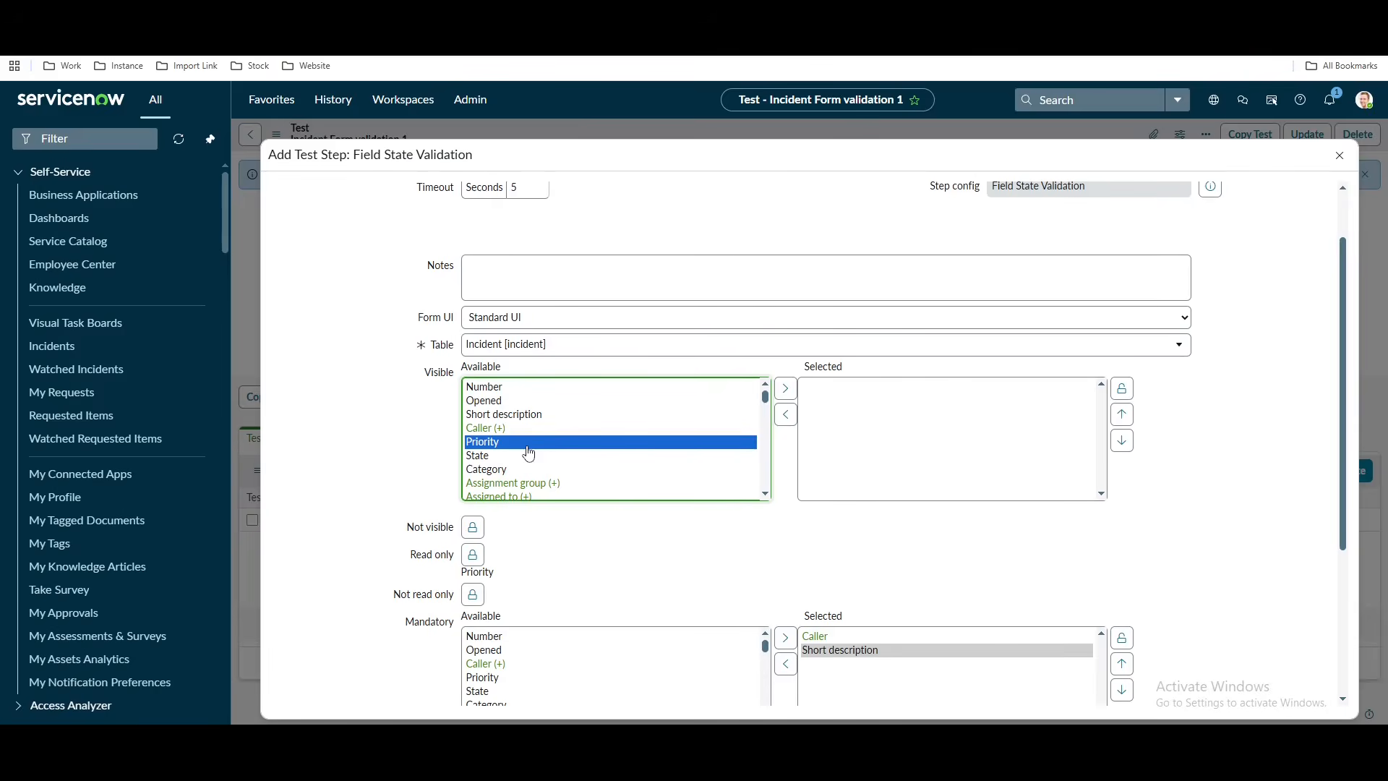
key(d)
scroll(553, 456, down, 1)
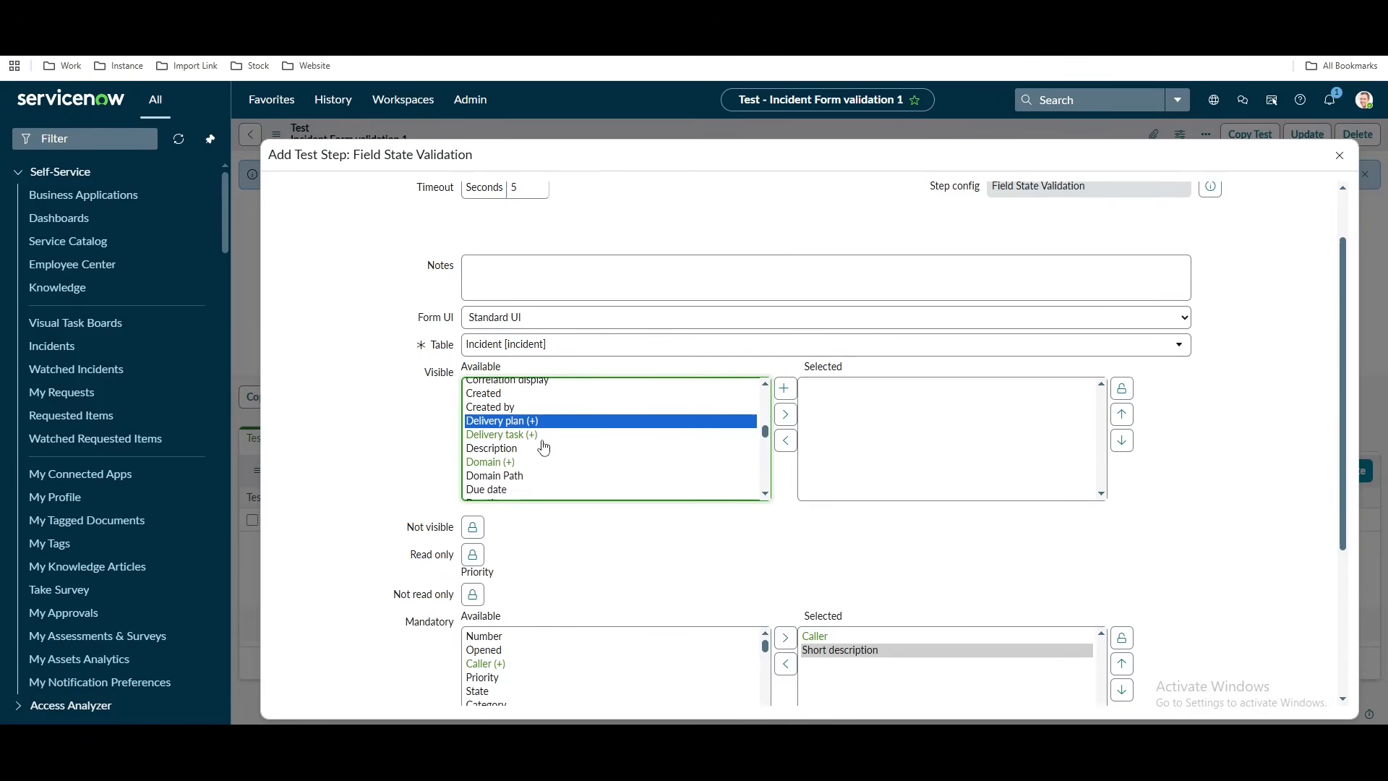
click(507, 449)
click(786, 390)
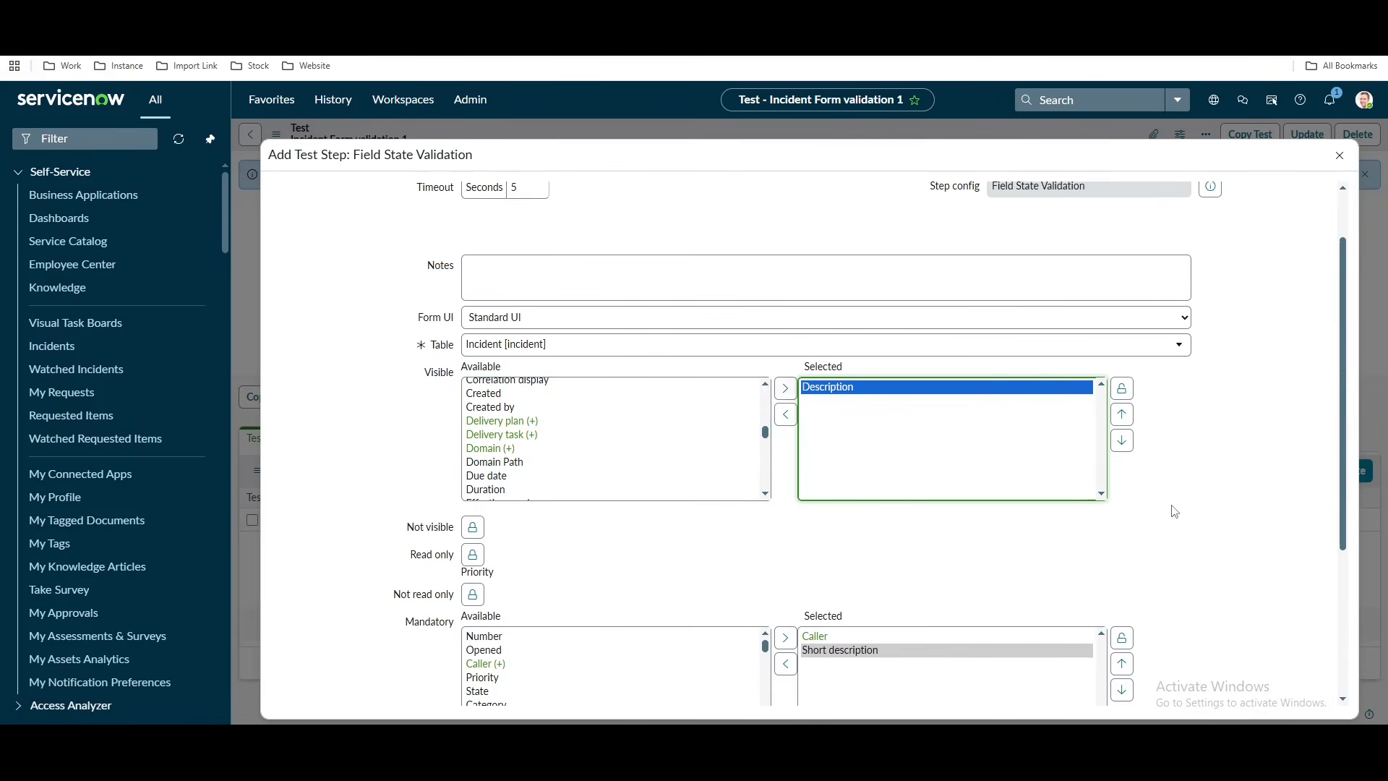
scroll(1186, 511, down, 4)
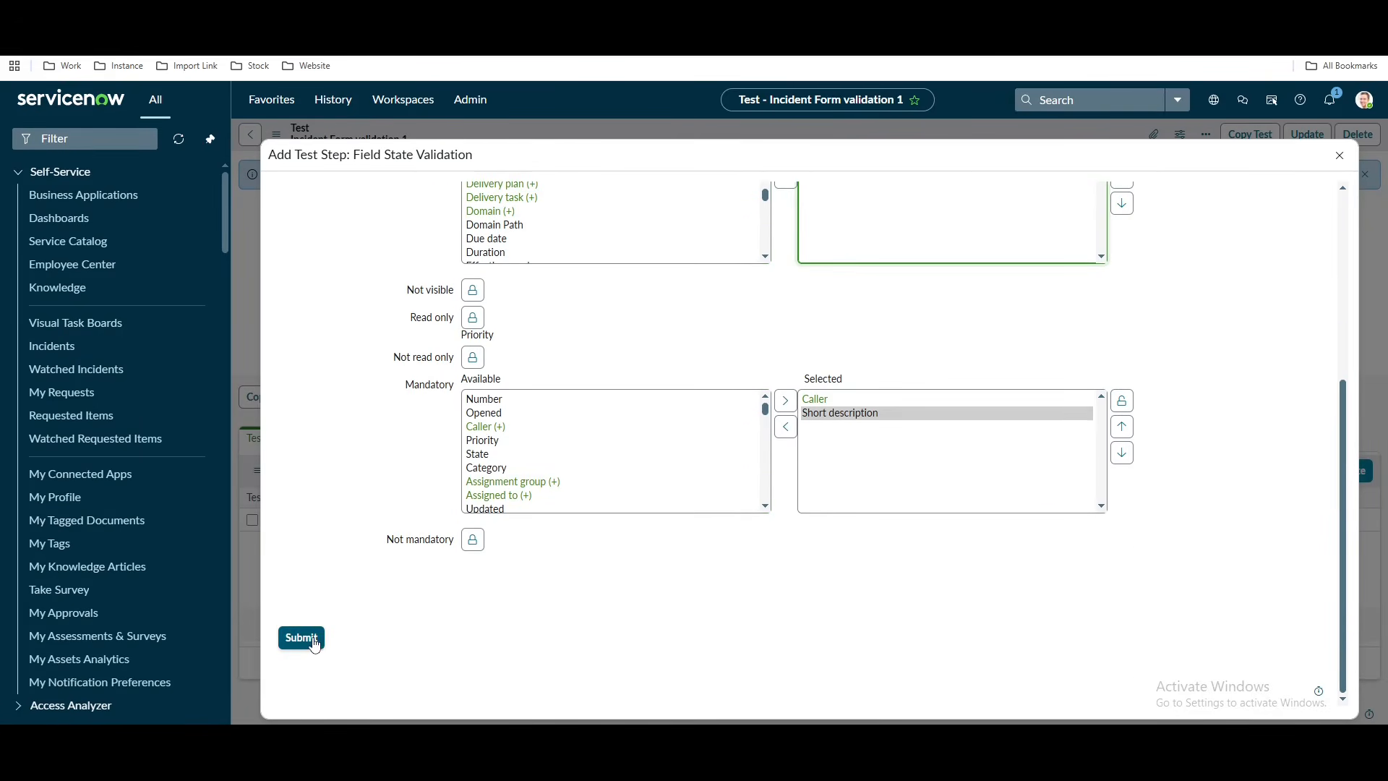
click(307, 638)
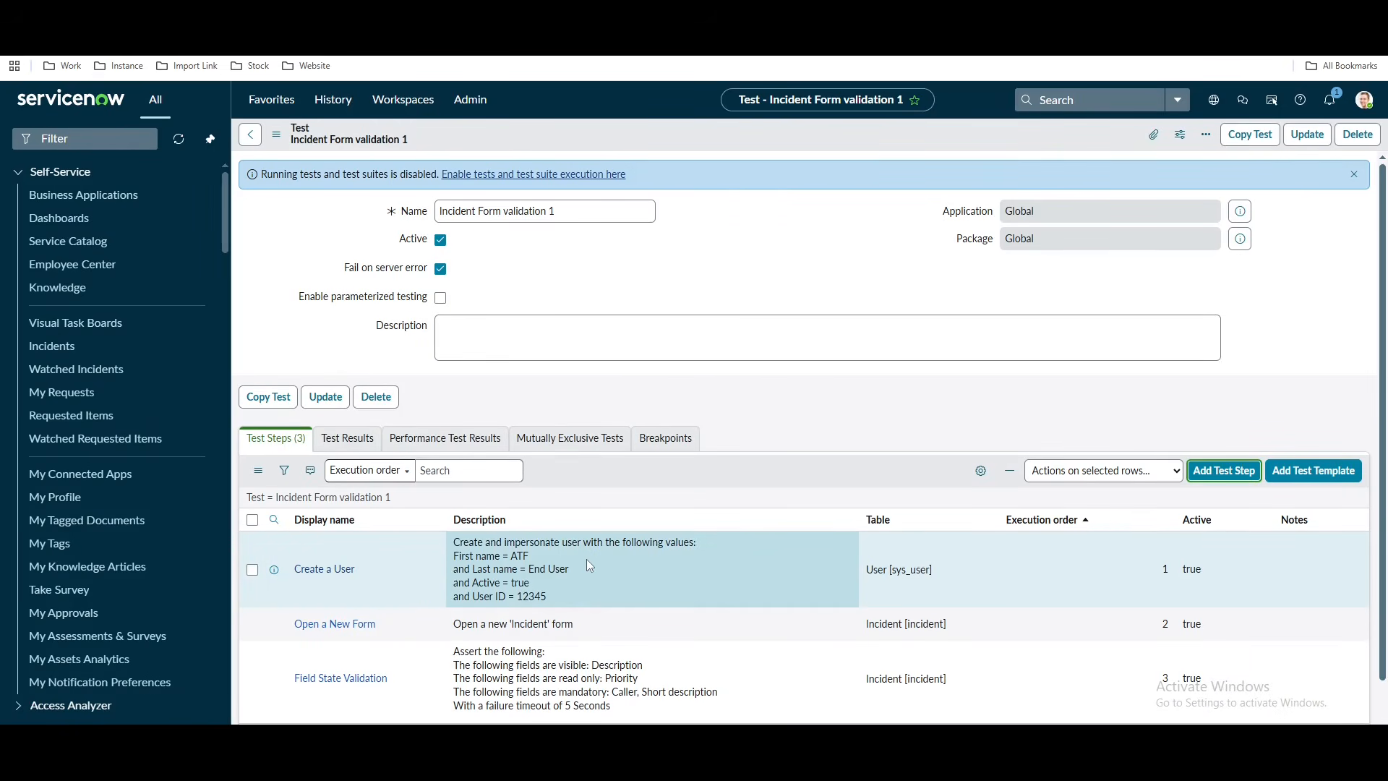
Add a Form test step of type Field Values Validation after the Field State Validation step.
scroll(587, 558, down, 2)
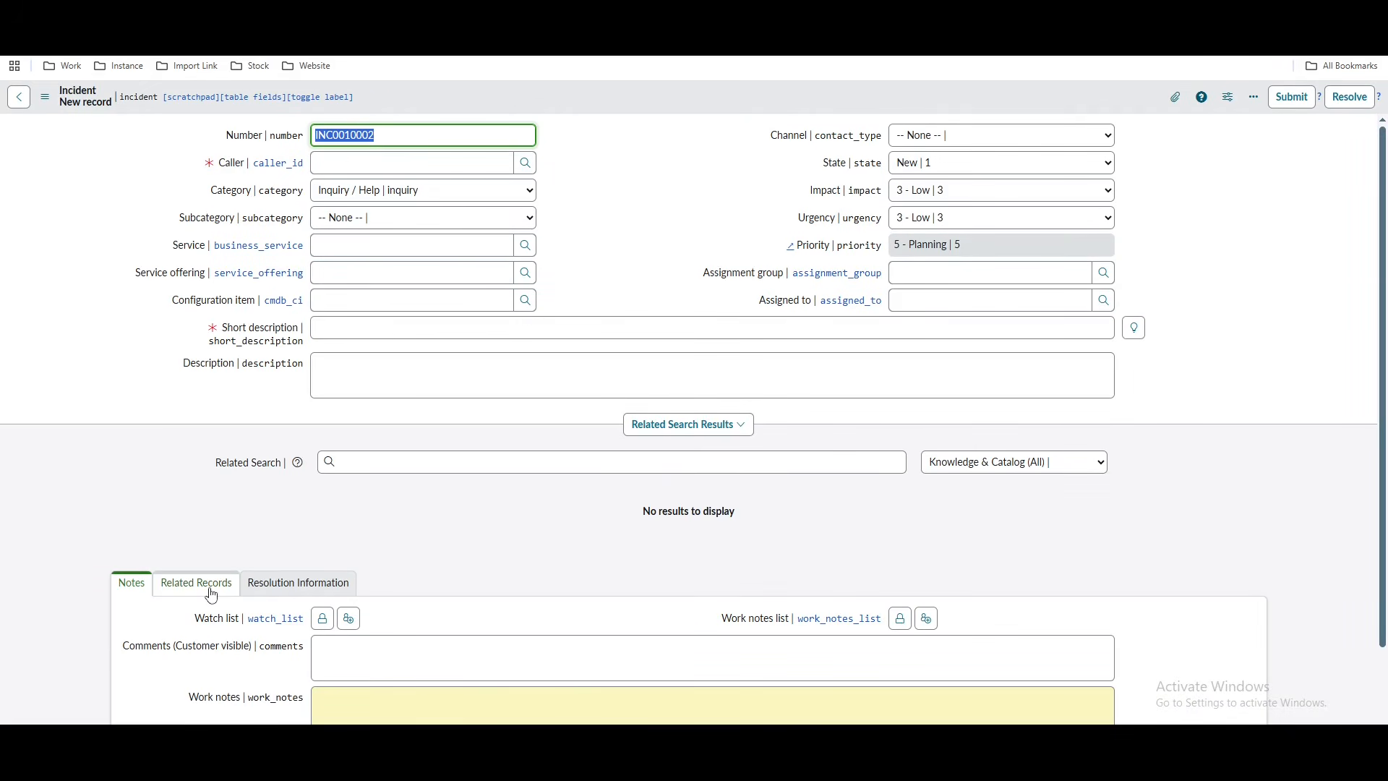
click(212, 595)
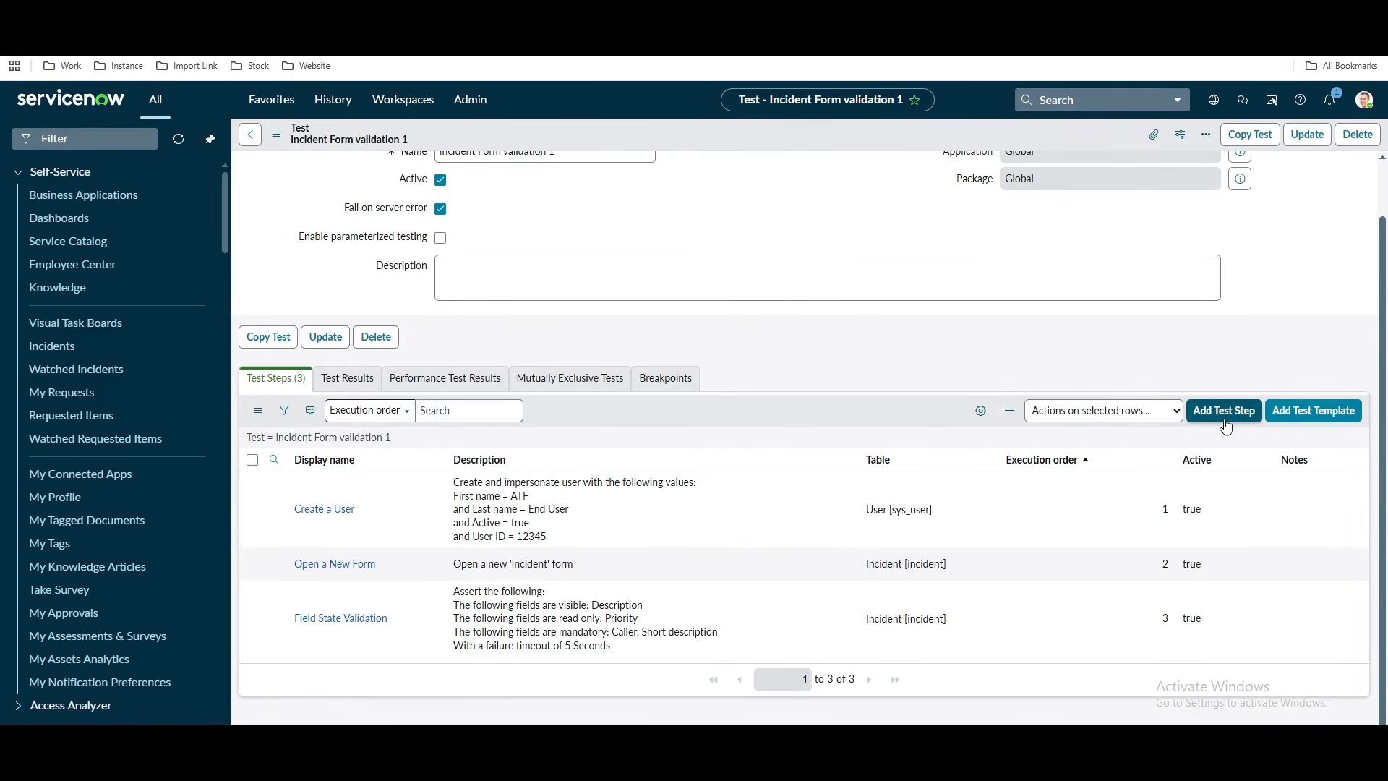
click(1224, 420)
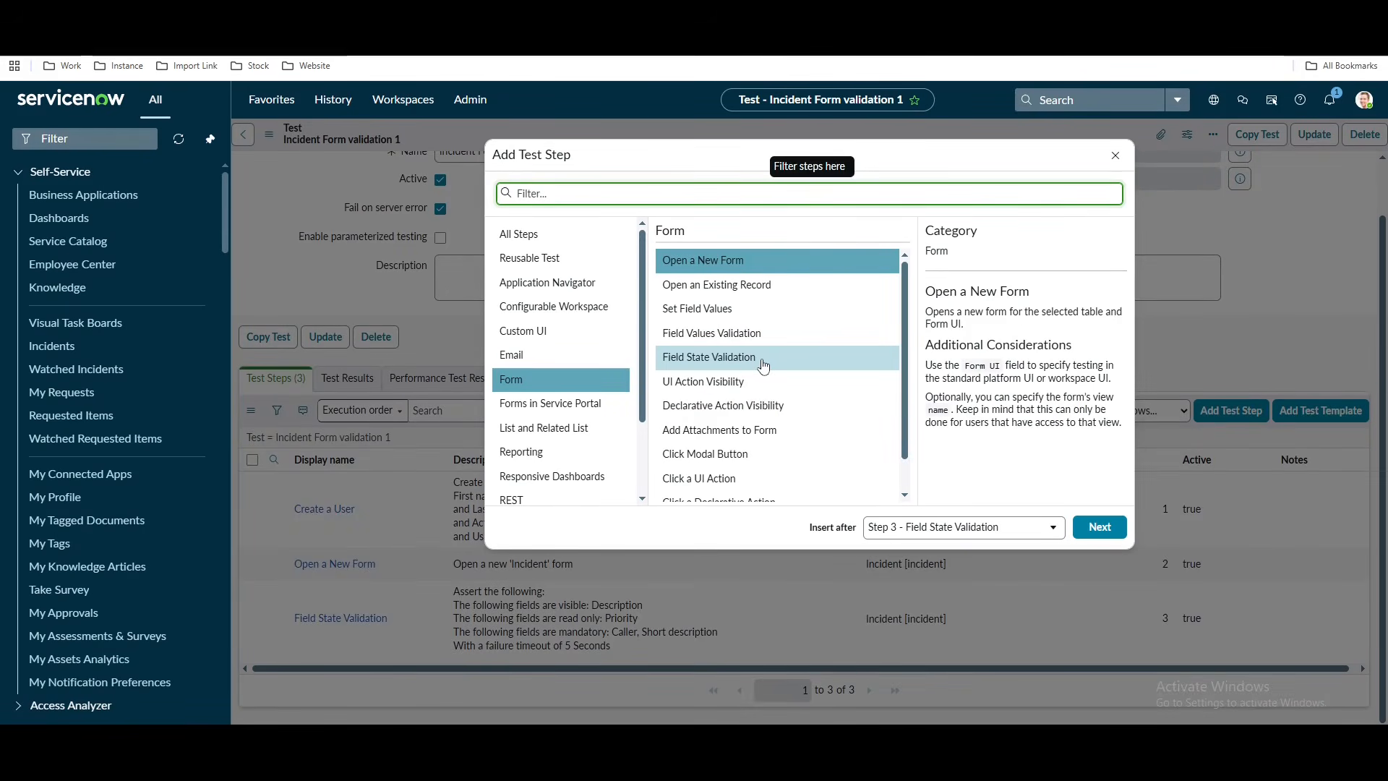
click(709, 335)
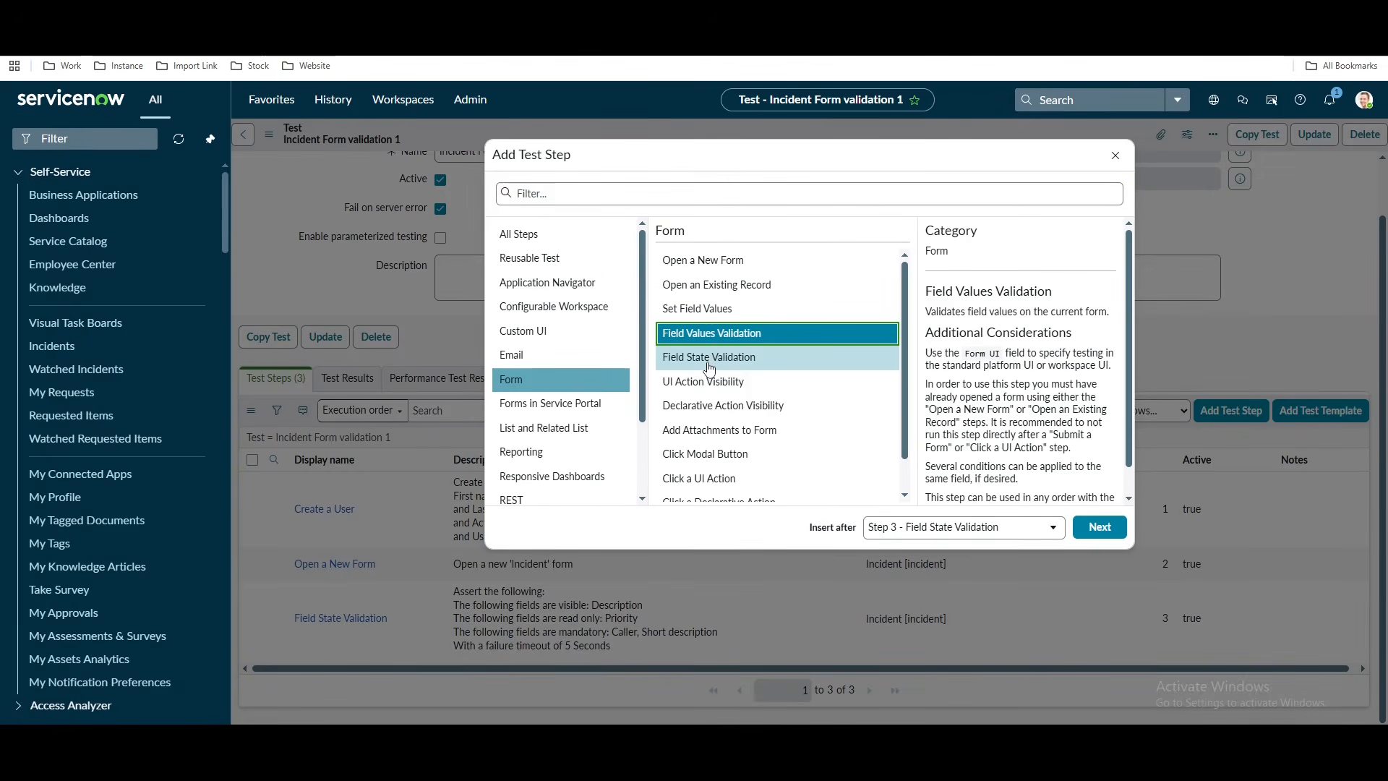
click(709, 365)
click(699, 337)
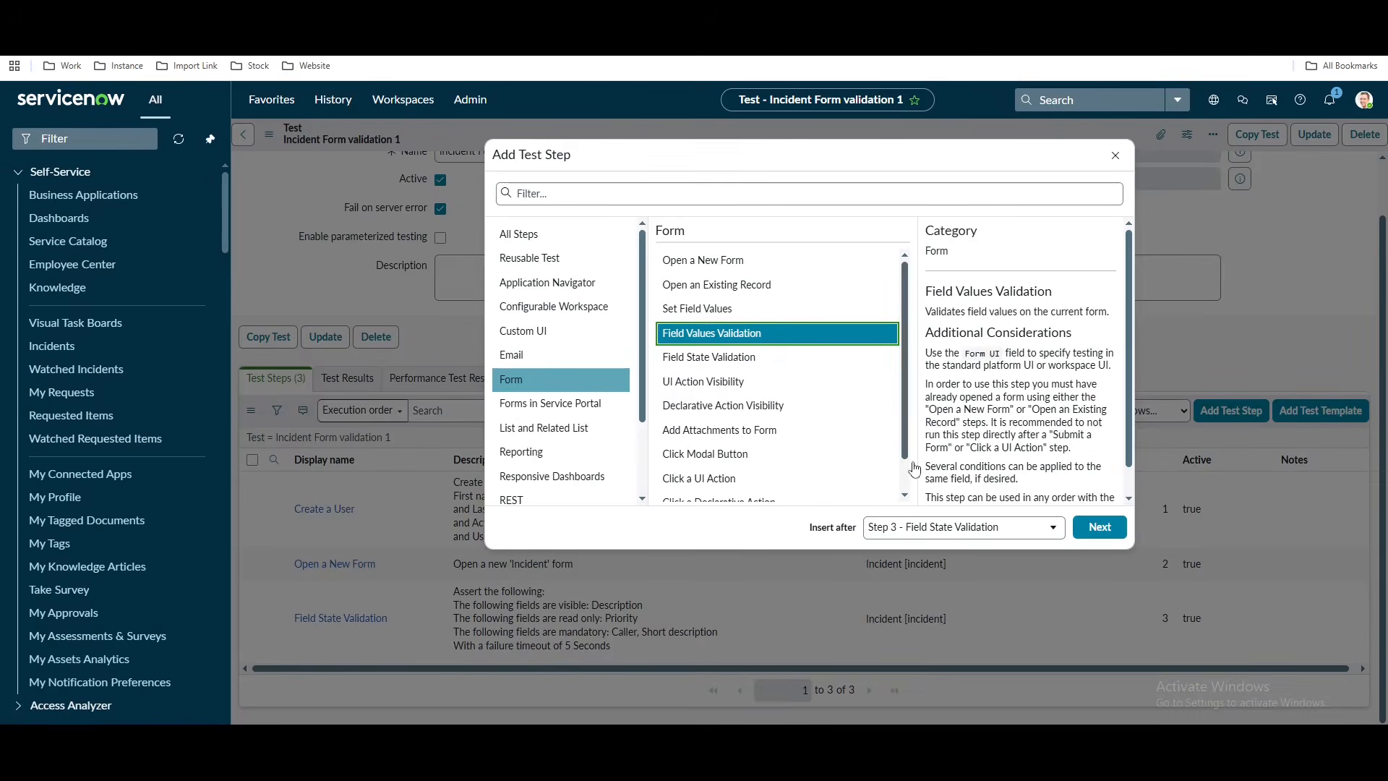
click(1103, 530)
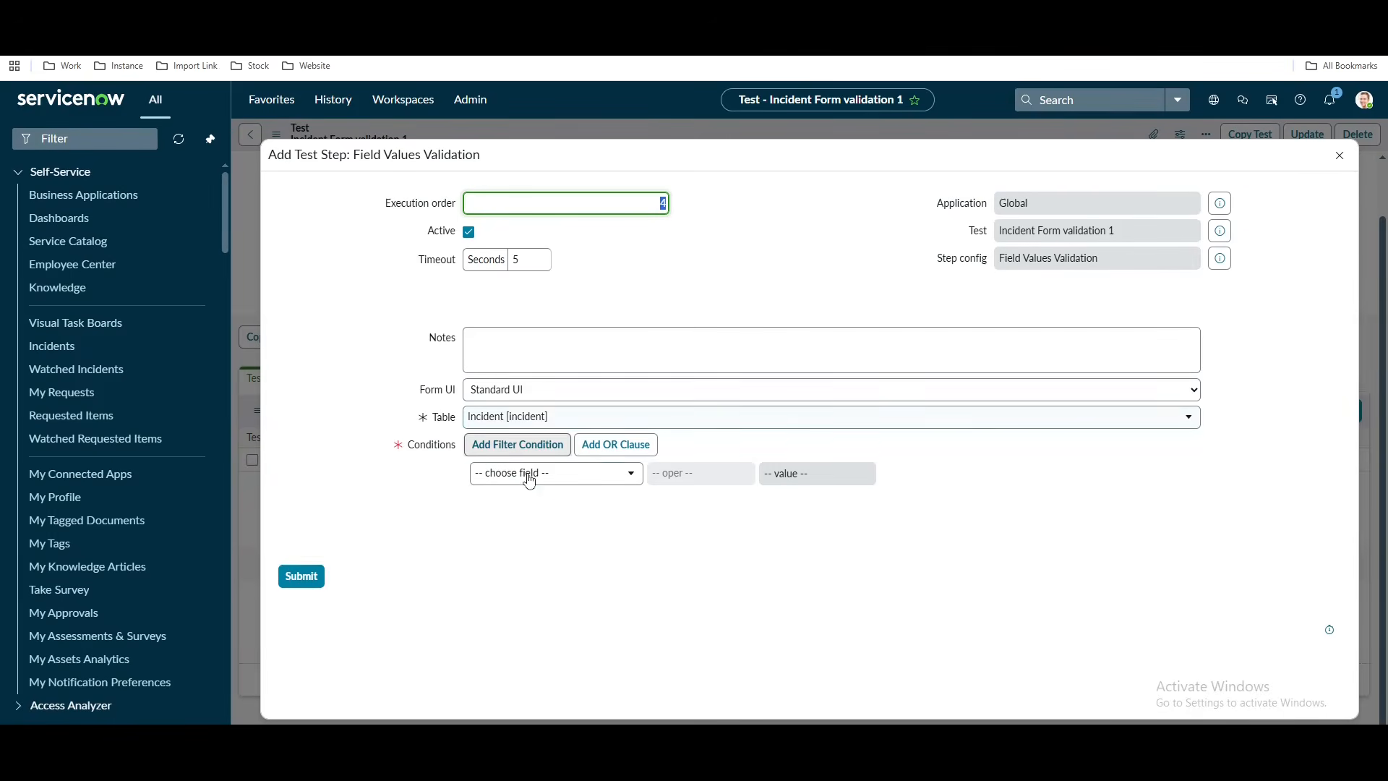
Set the first condition of the Field Values Validation step to State is New.
click(531, 476)
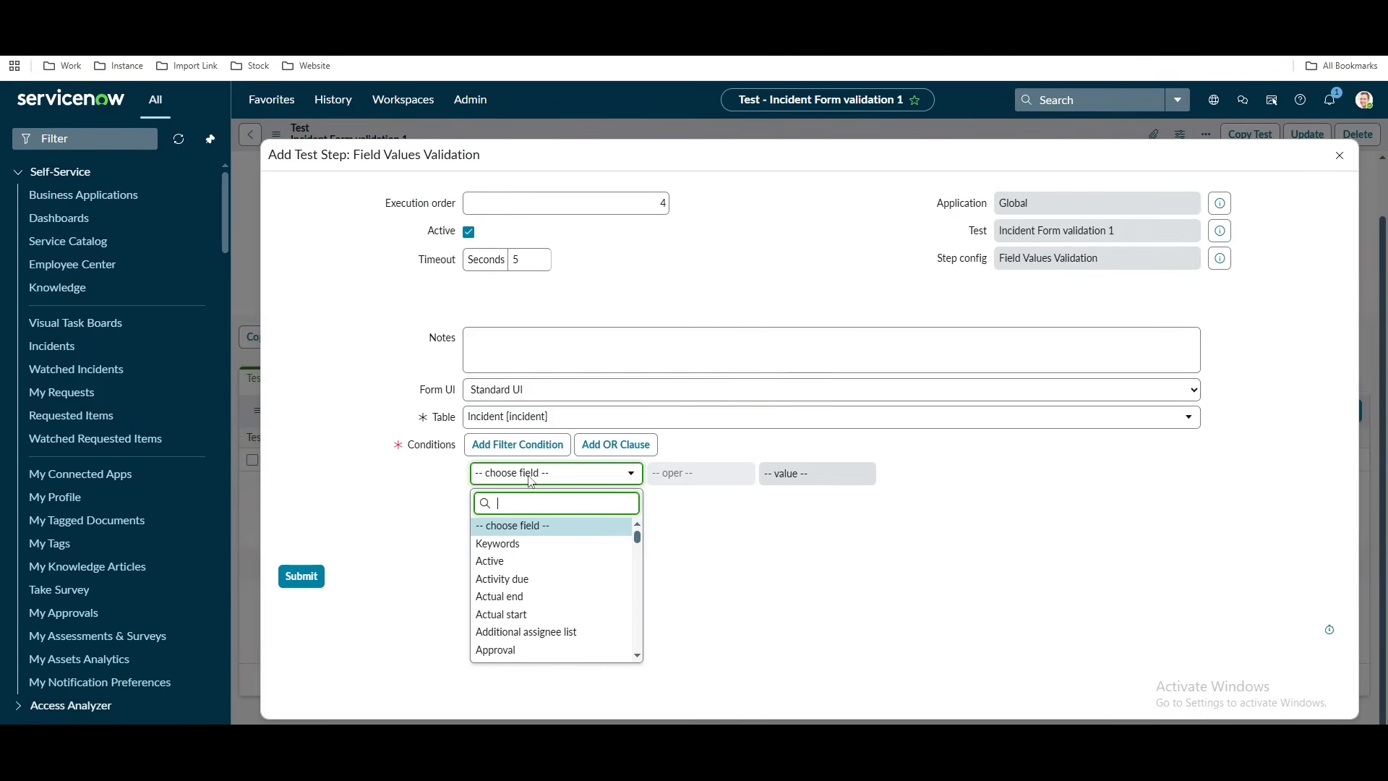
text(stat)
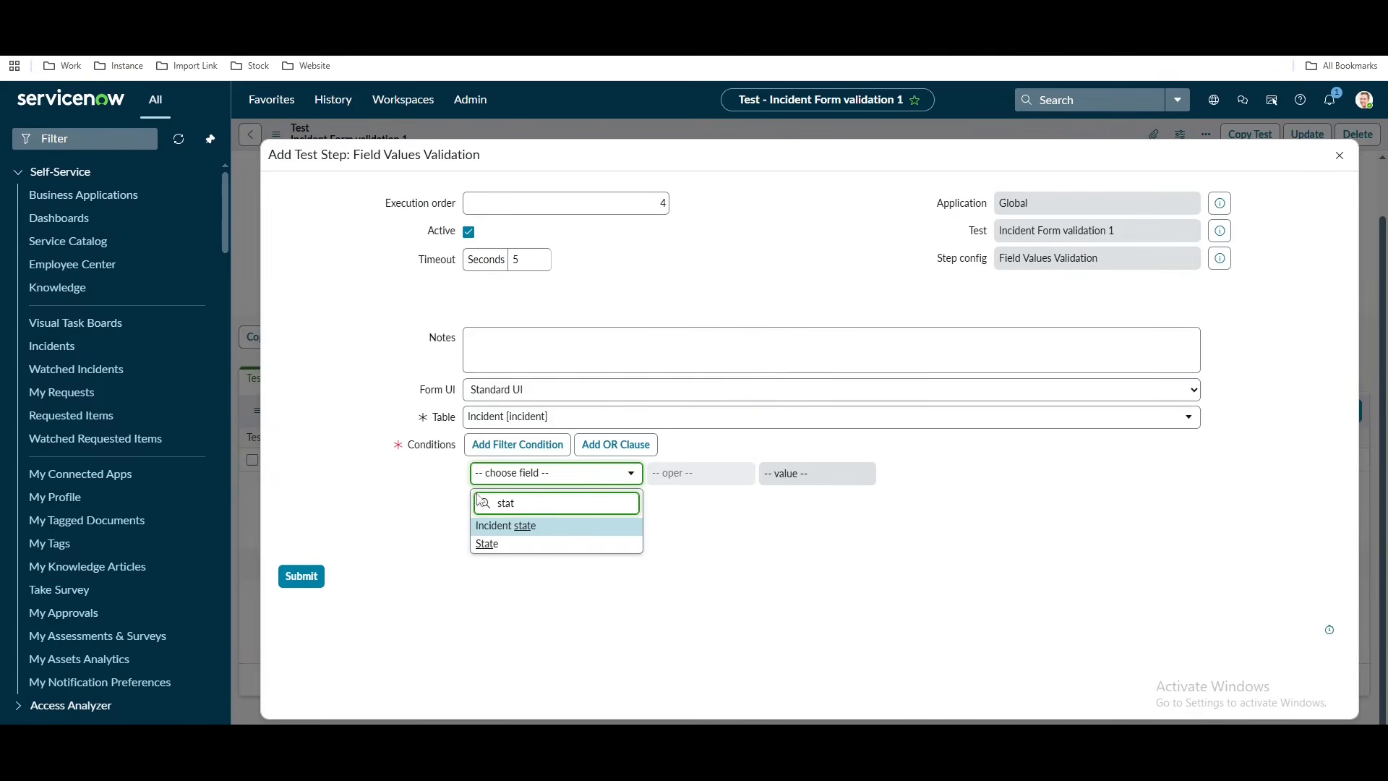
click(496, 544)
click(815, 481)
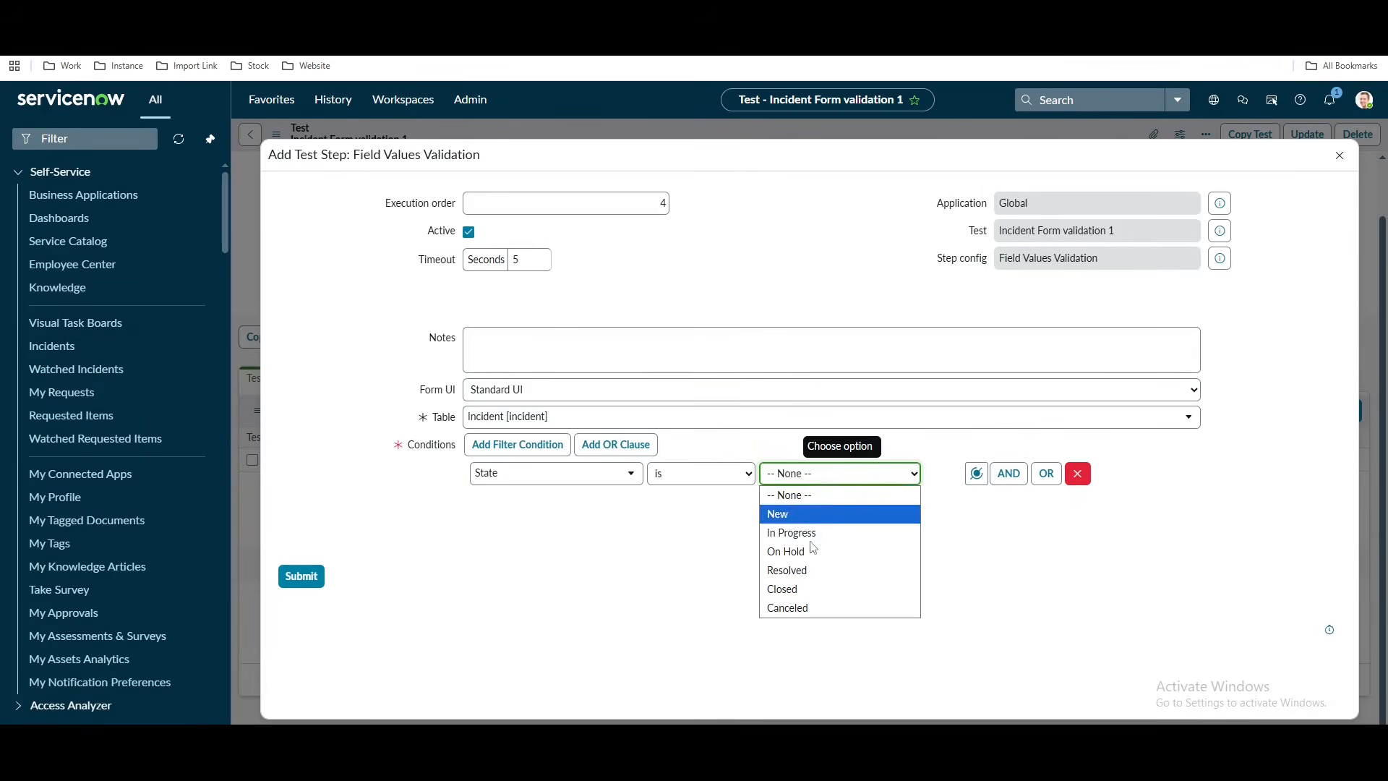
click(788, 515)
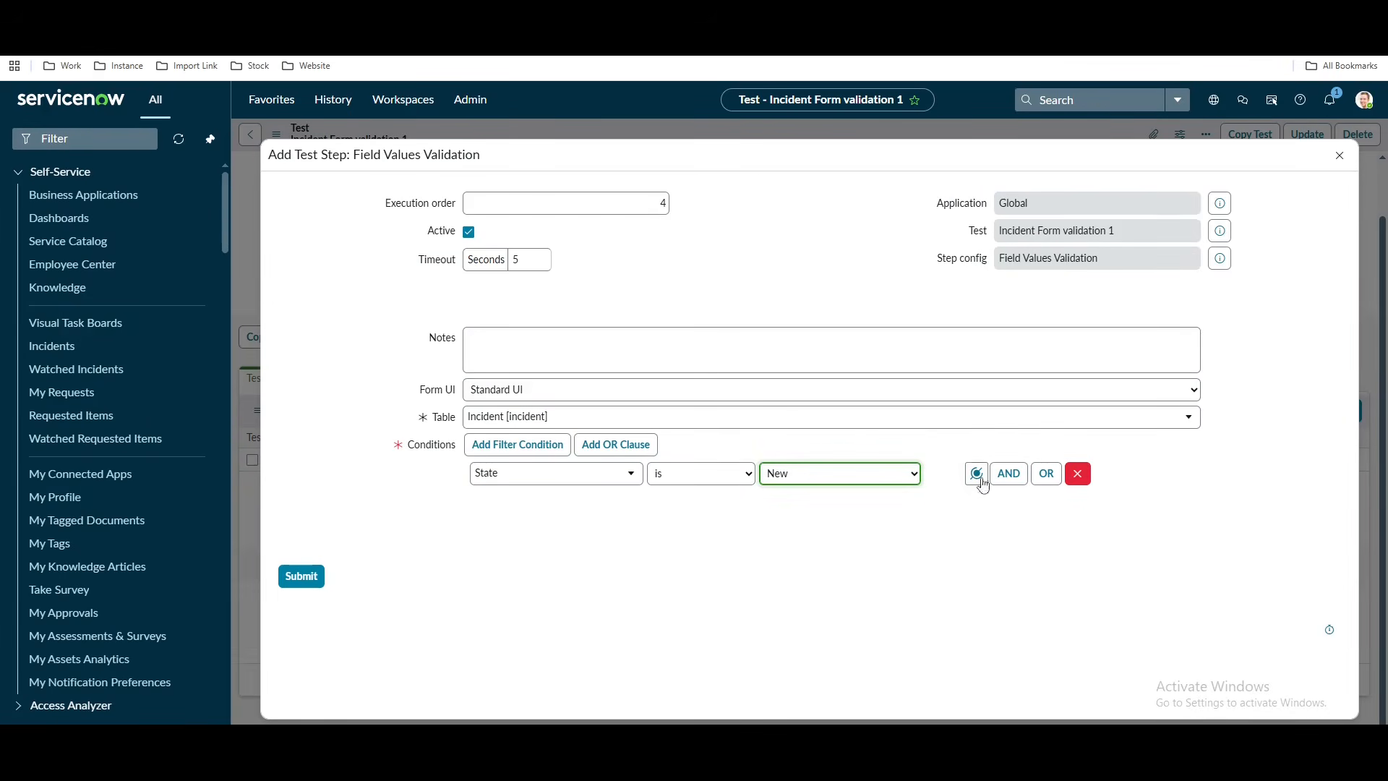
Add an AND condition to the field values validation requiring Impact is 3 - Low.
click(1008, 474)
click(576, 531)
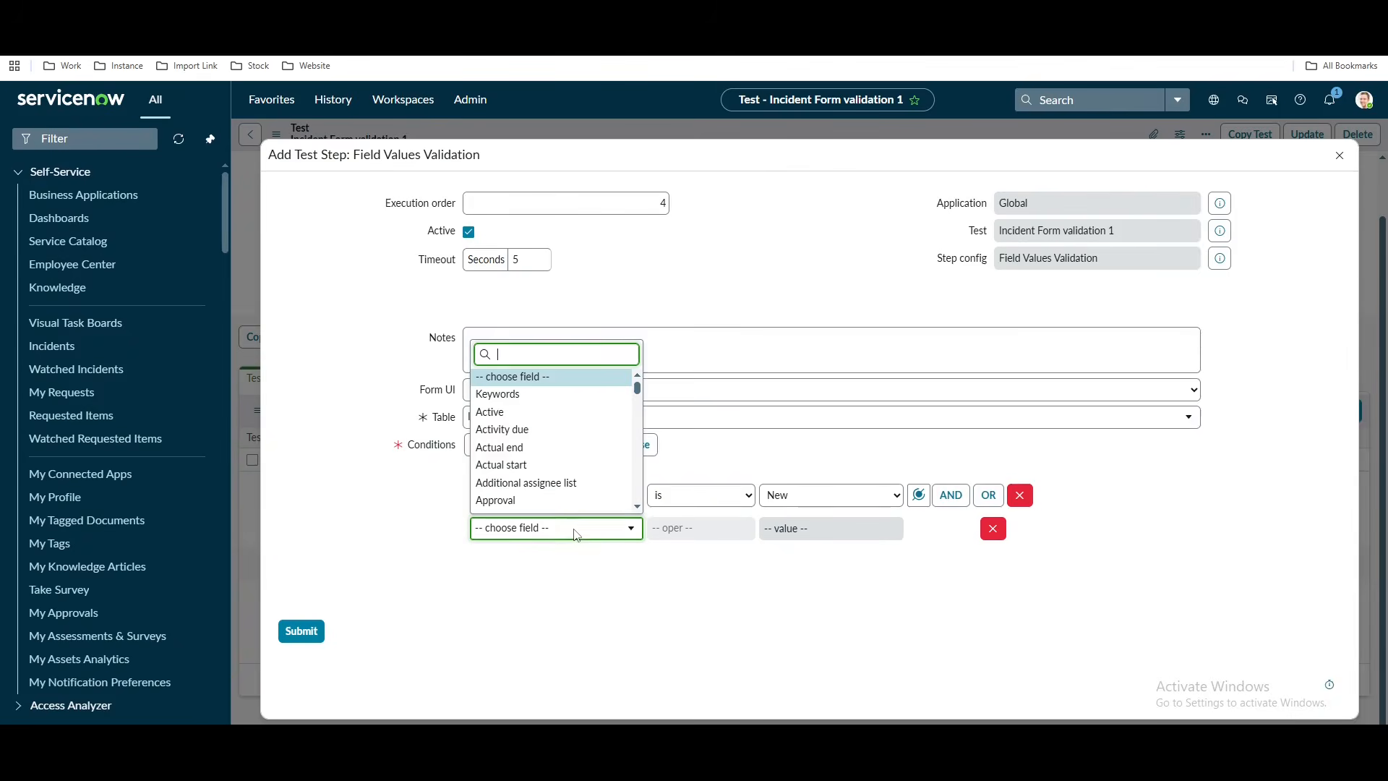
text(im)
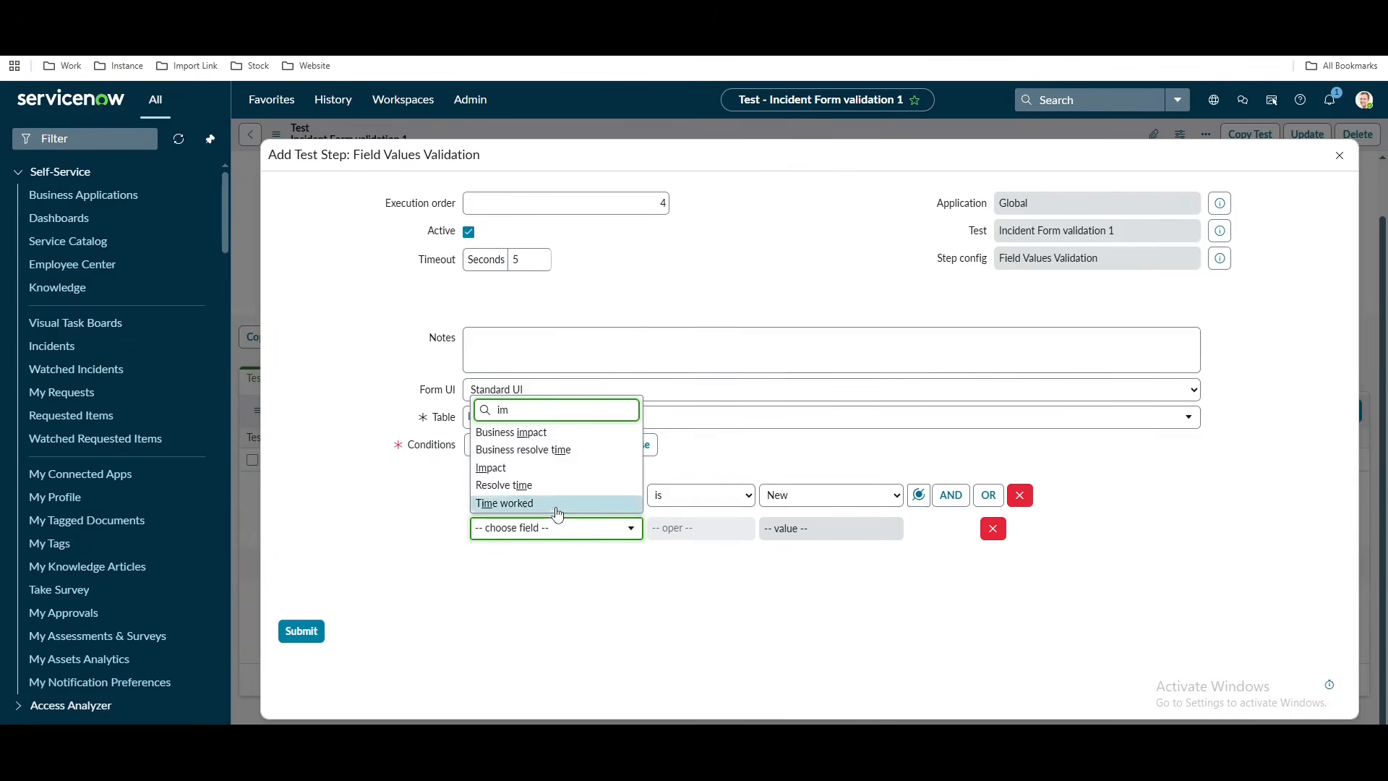
click(533, 469)
click(831, 528)
click(826, 606)
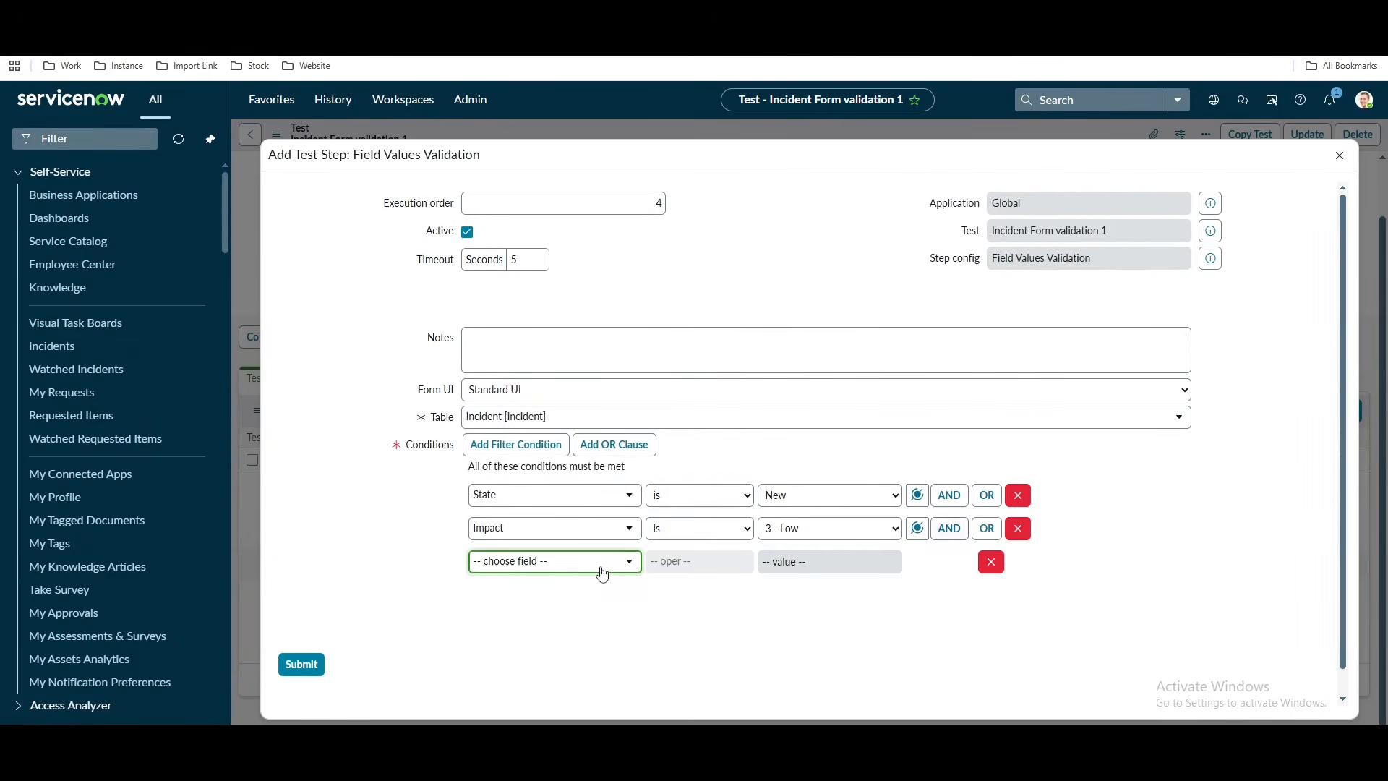
Add a further AND condition to the validation requiring Urgency is 3 - Low.
click(554, 561)
text(ur)
click(495, 537)
click(829, 562)
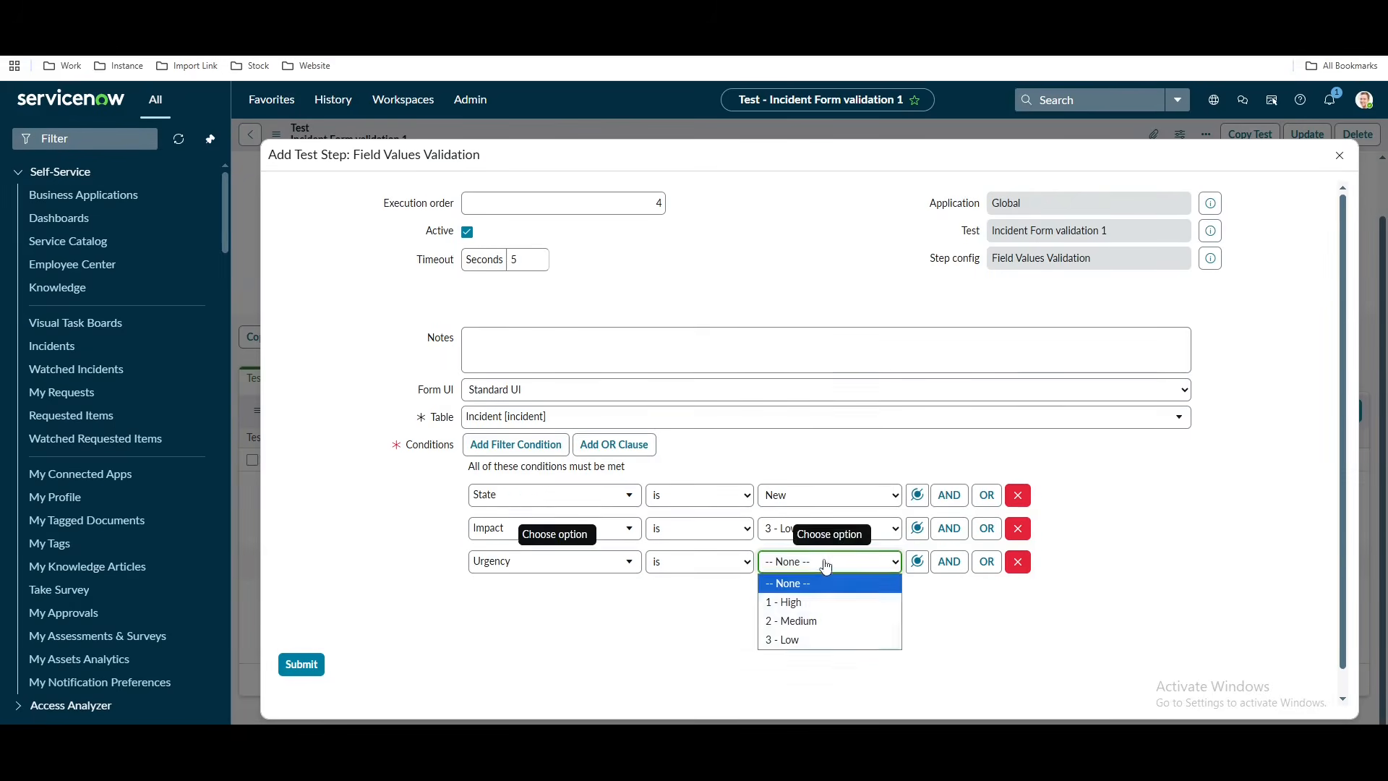
click(824, 626)
Add an AND condition requiring Priority is 5 - Planning and submit the Field Values Validation step.
click(950, 561)
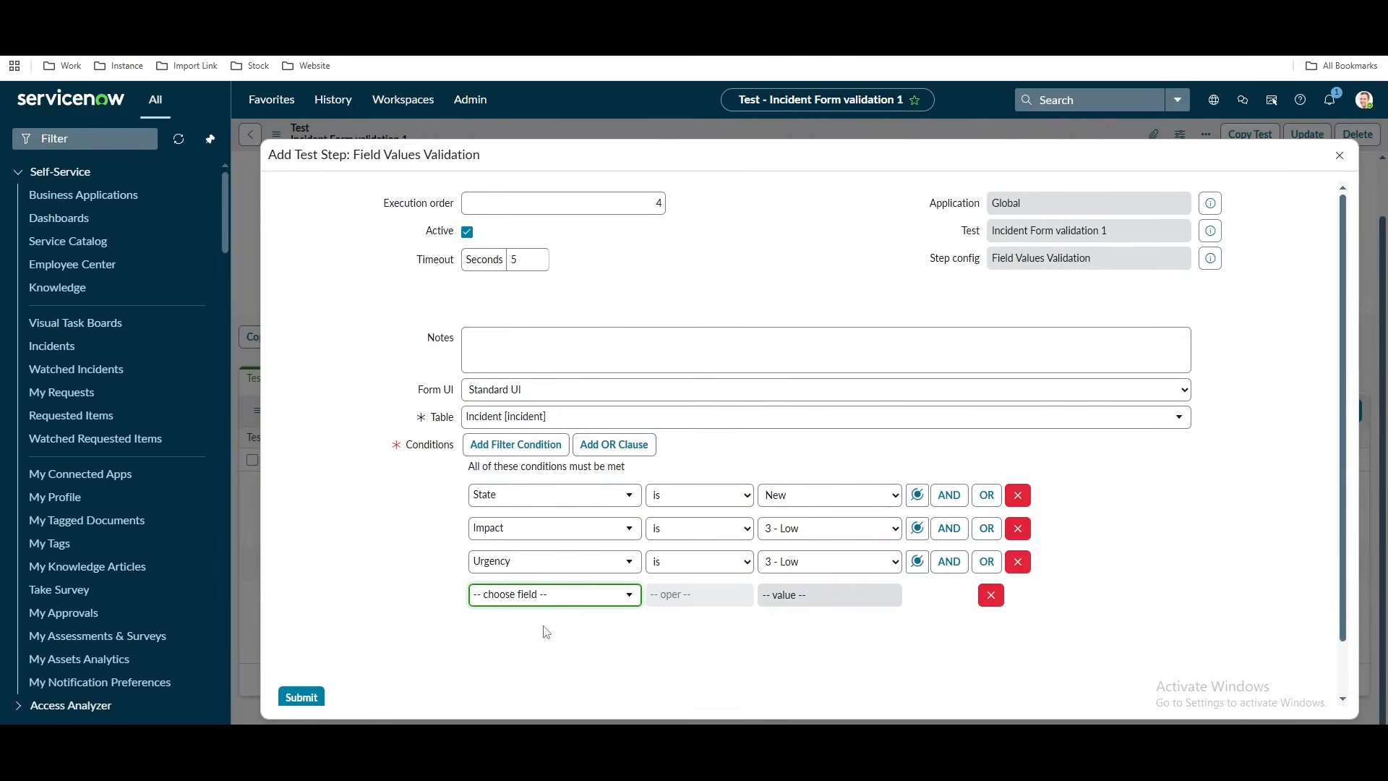
click(551, 595)
text(pri)
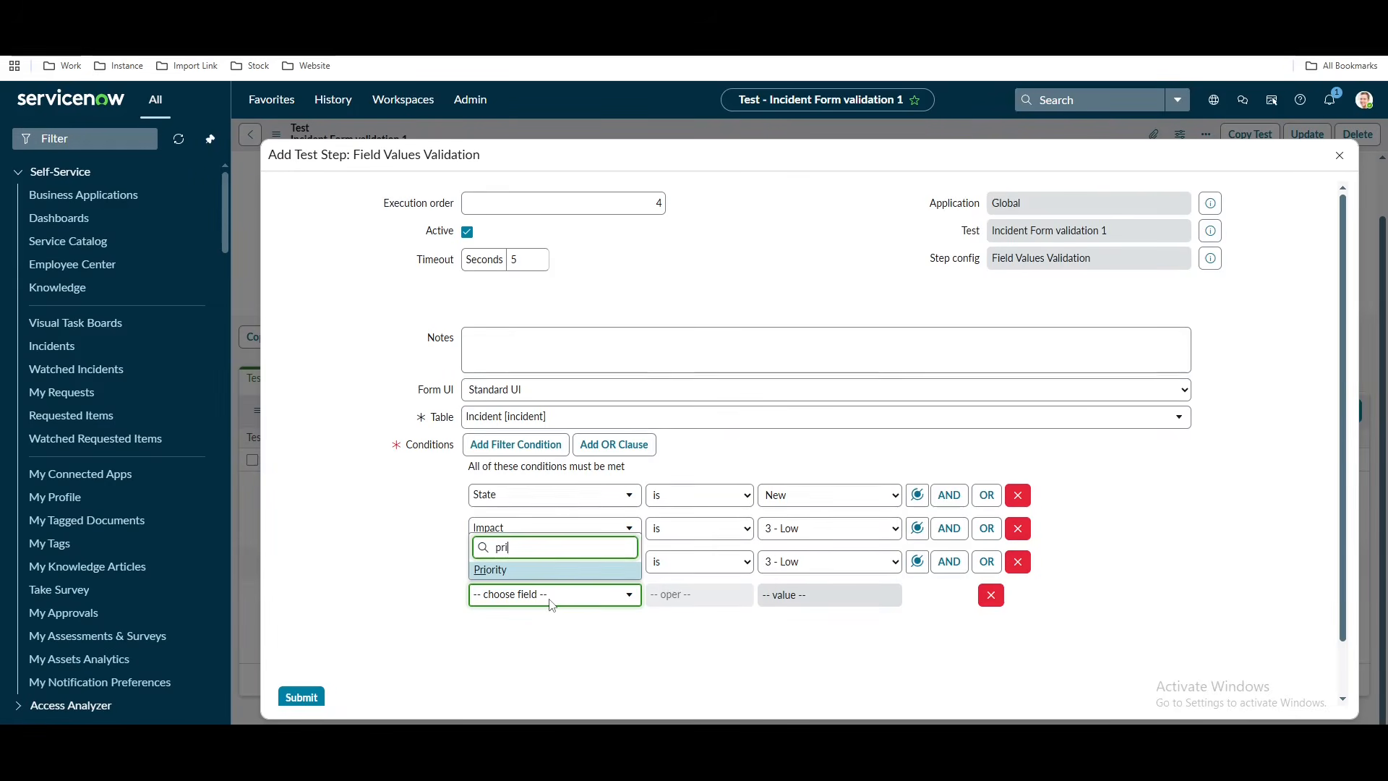
click(499, 565)
click(824, 594)
click(805, 711)
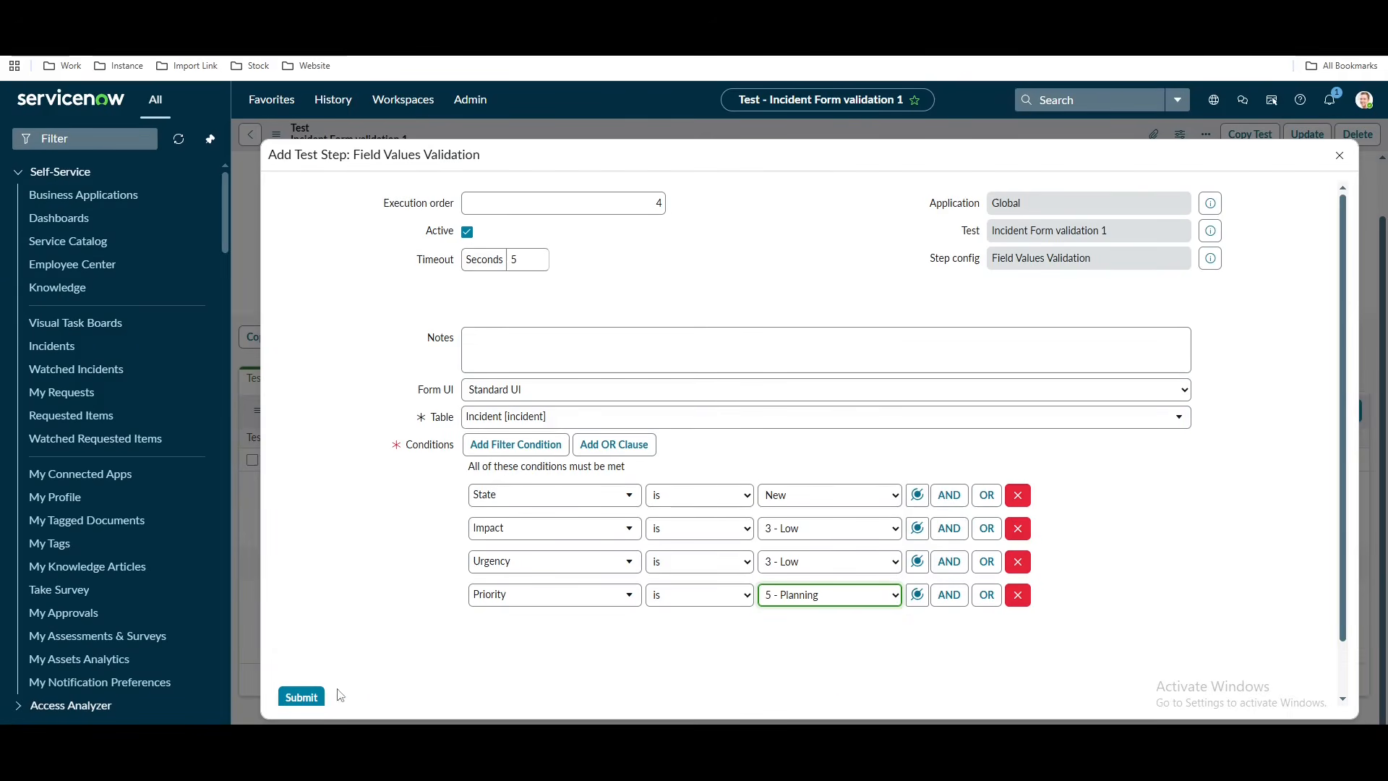
click(303, 696)
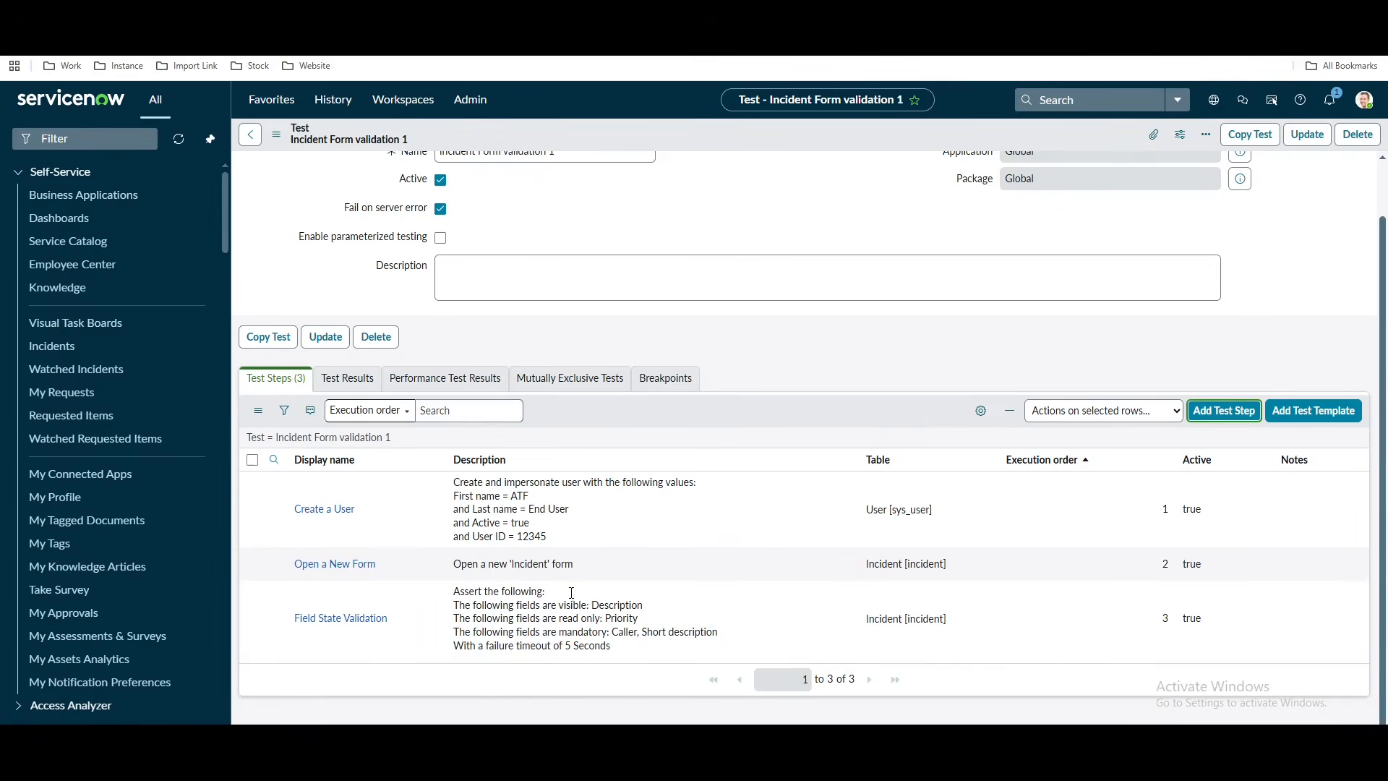
Review the steps of the Incident Form validation 1 test and save the test record.
scroll(684, 558, down, 2)
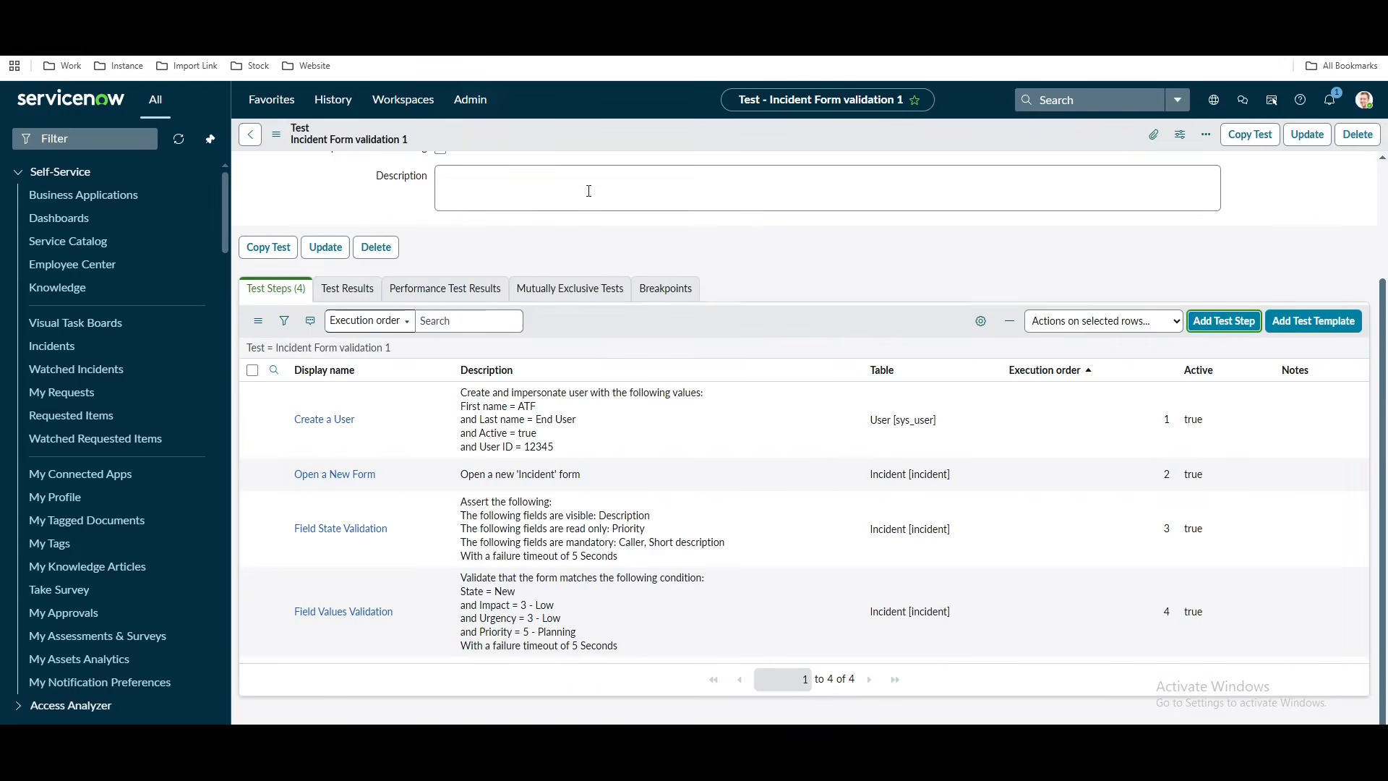
scroll(651, 188, up, 2)
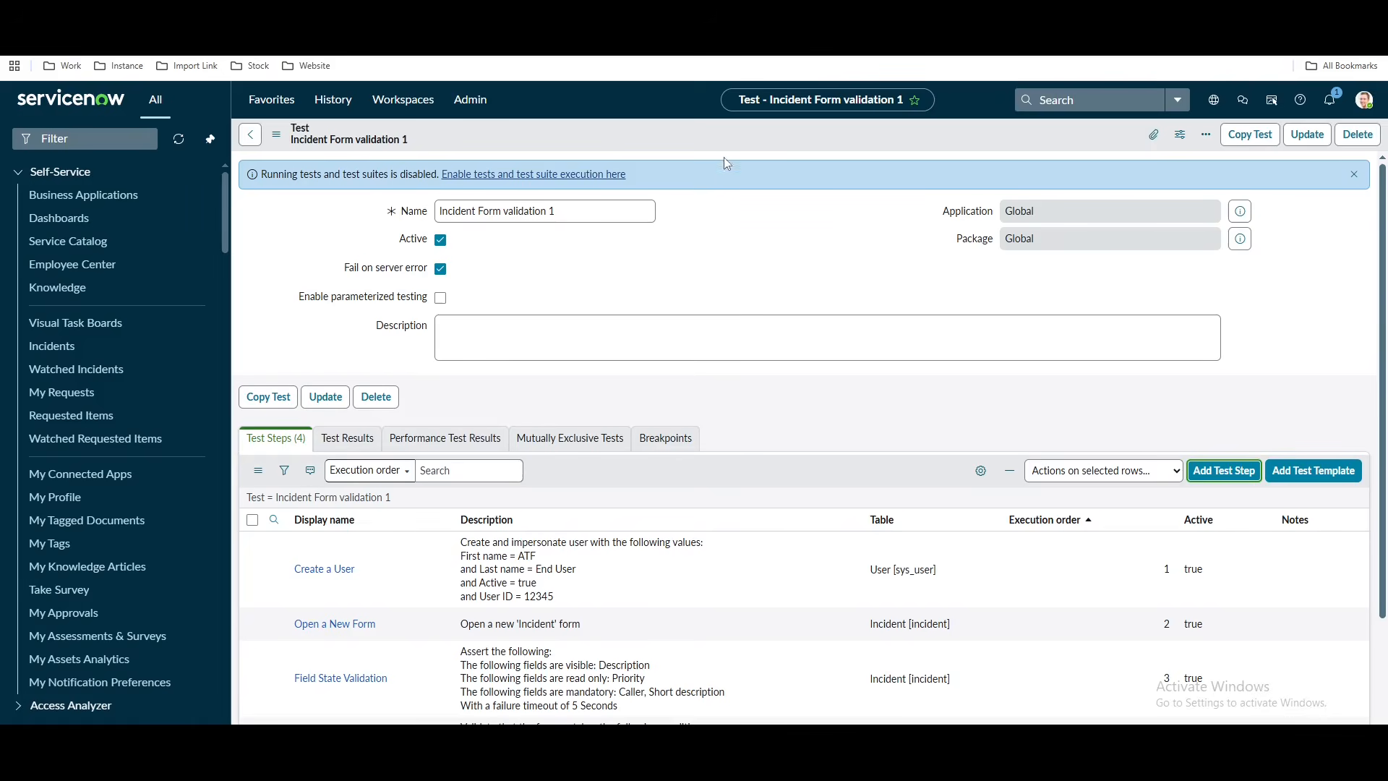
right_click(721, 133)
click(730, 140)
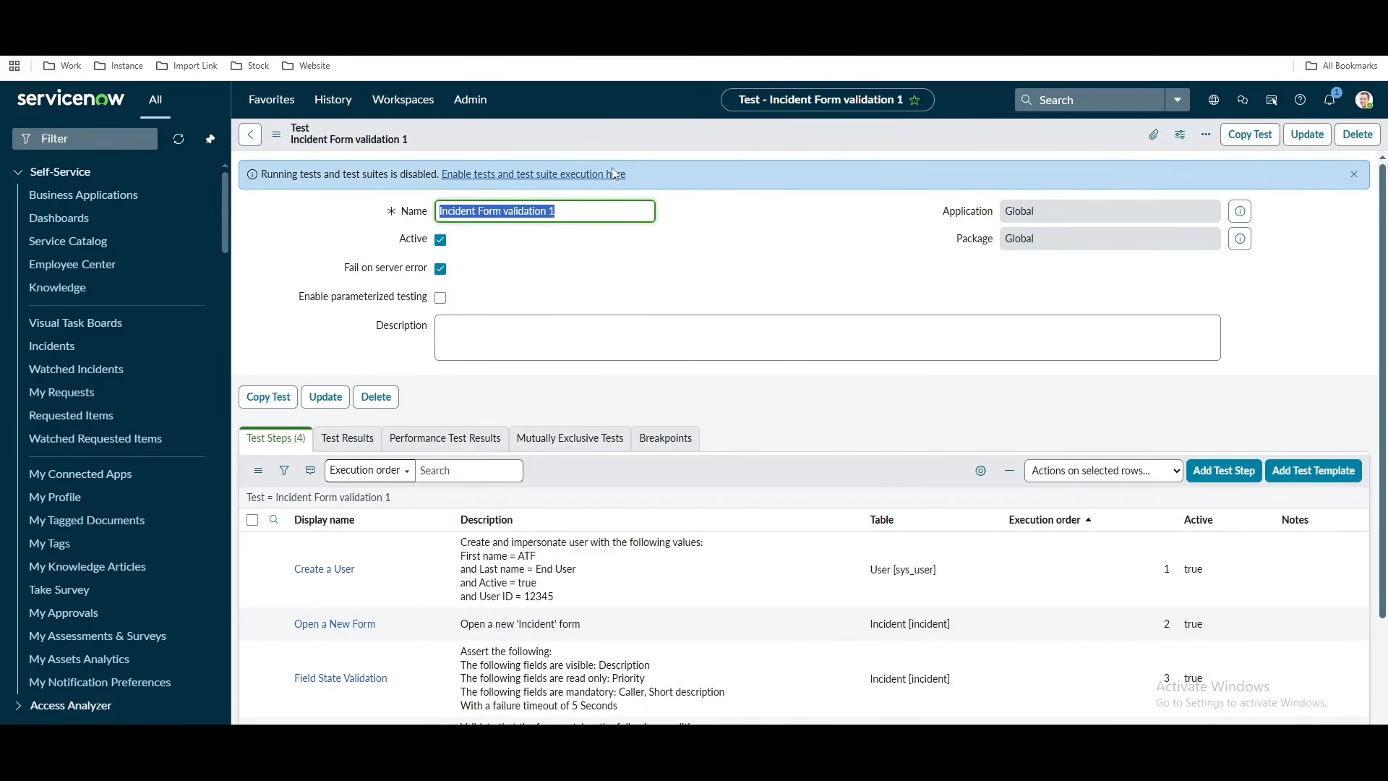
Enable test/test suite execution in the Automated Test Framework properties and save them.
click(546, 176)
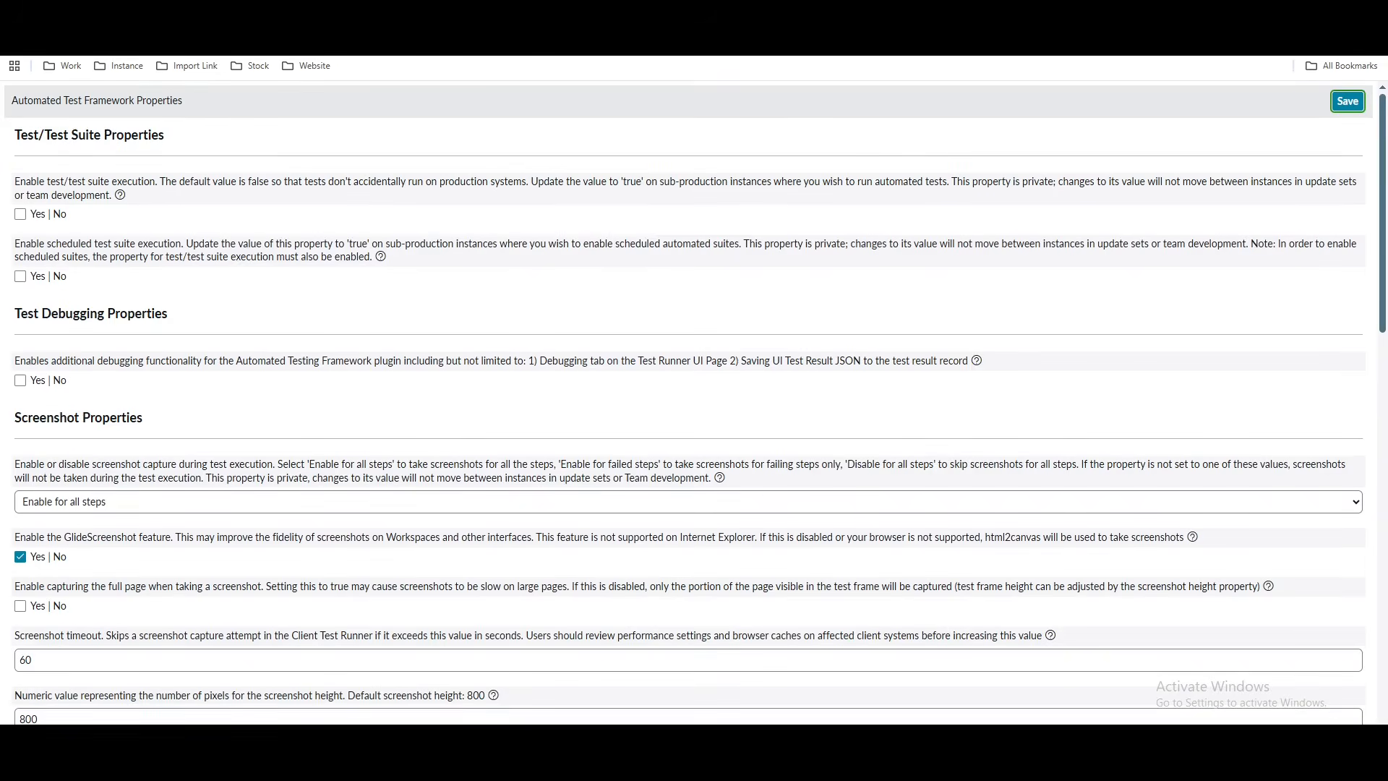
click(20, 215)
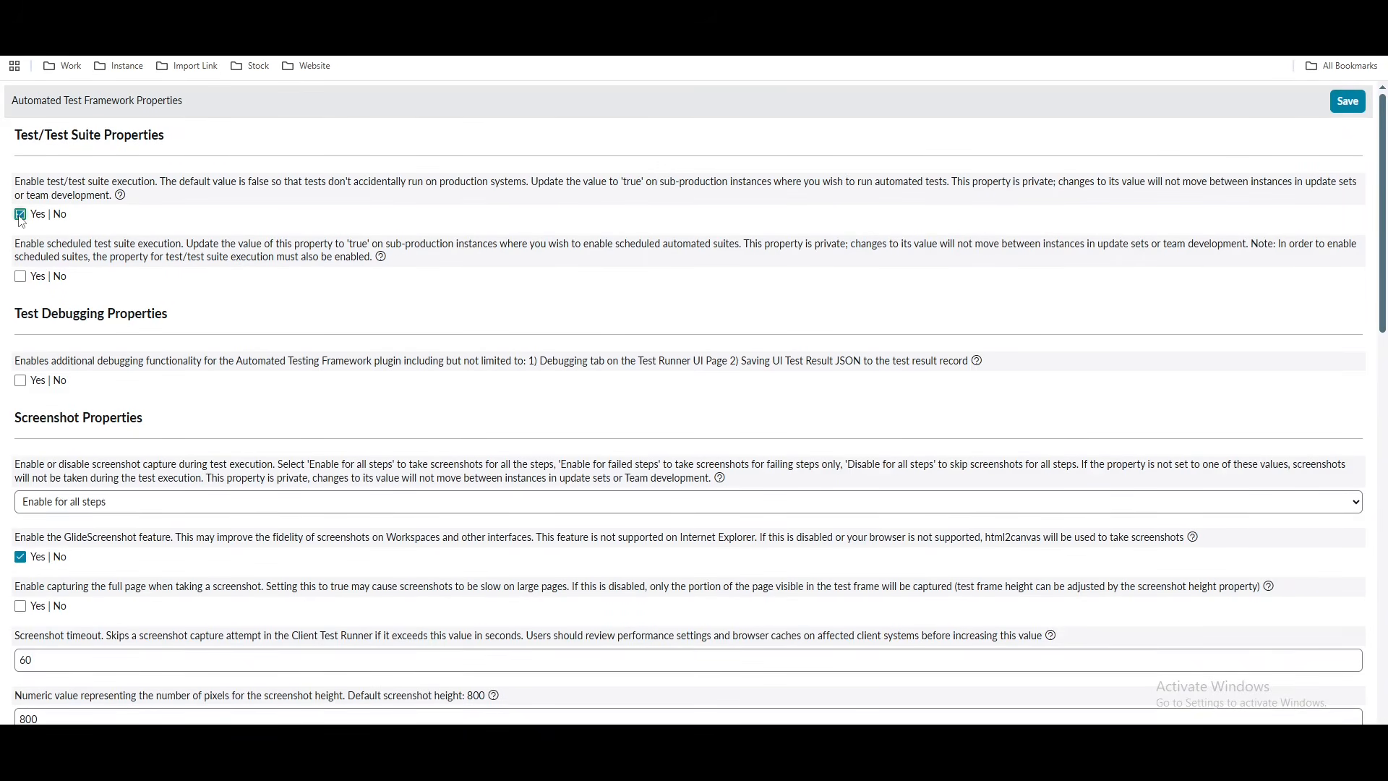
click(1348, 105)
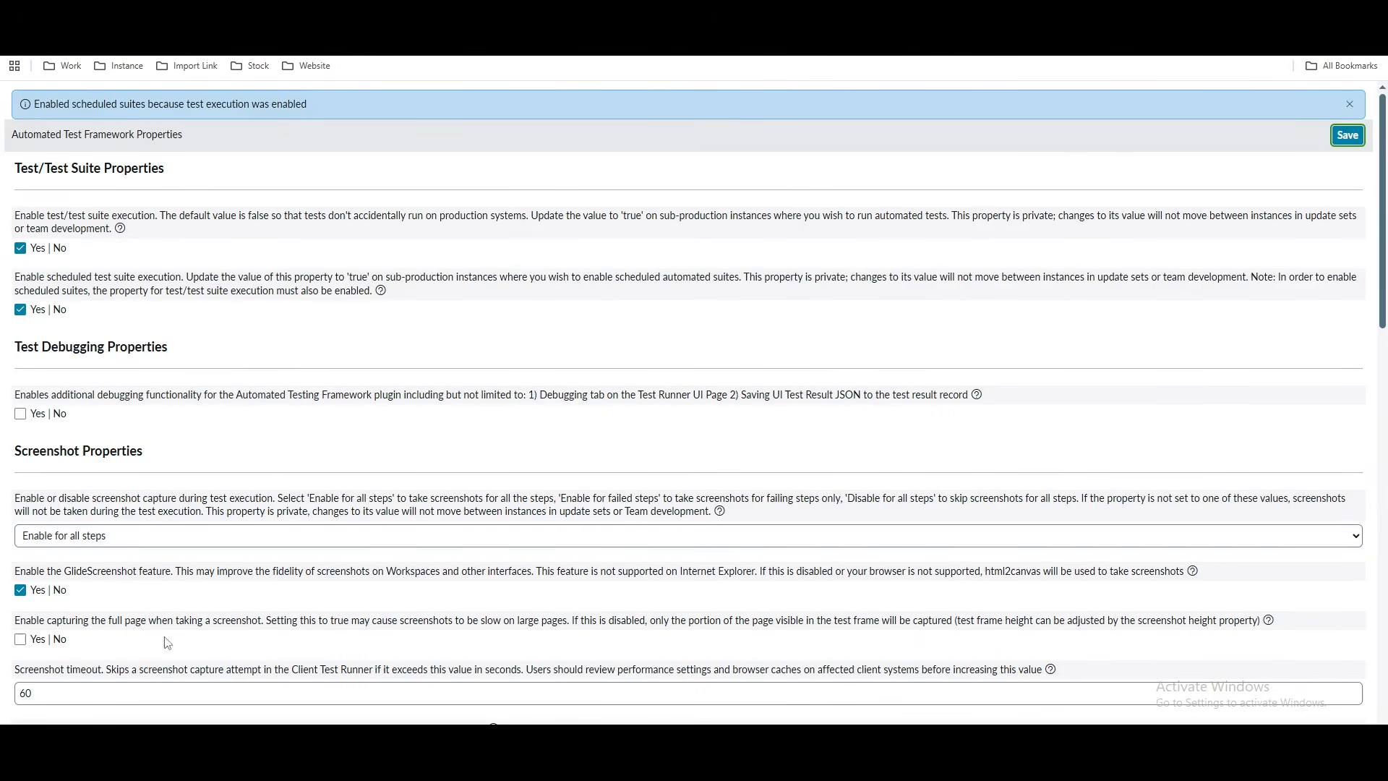
scroll(267, 483, down, 7)
scroll(267, 483, up, 10)
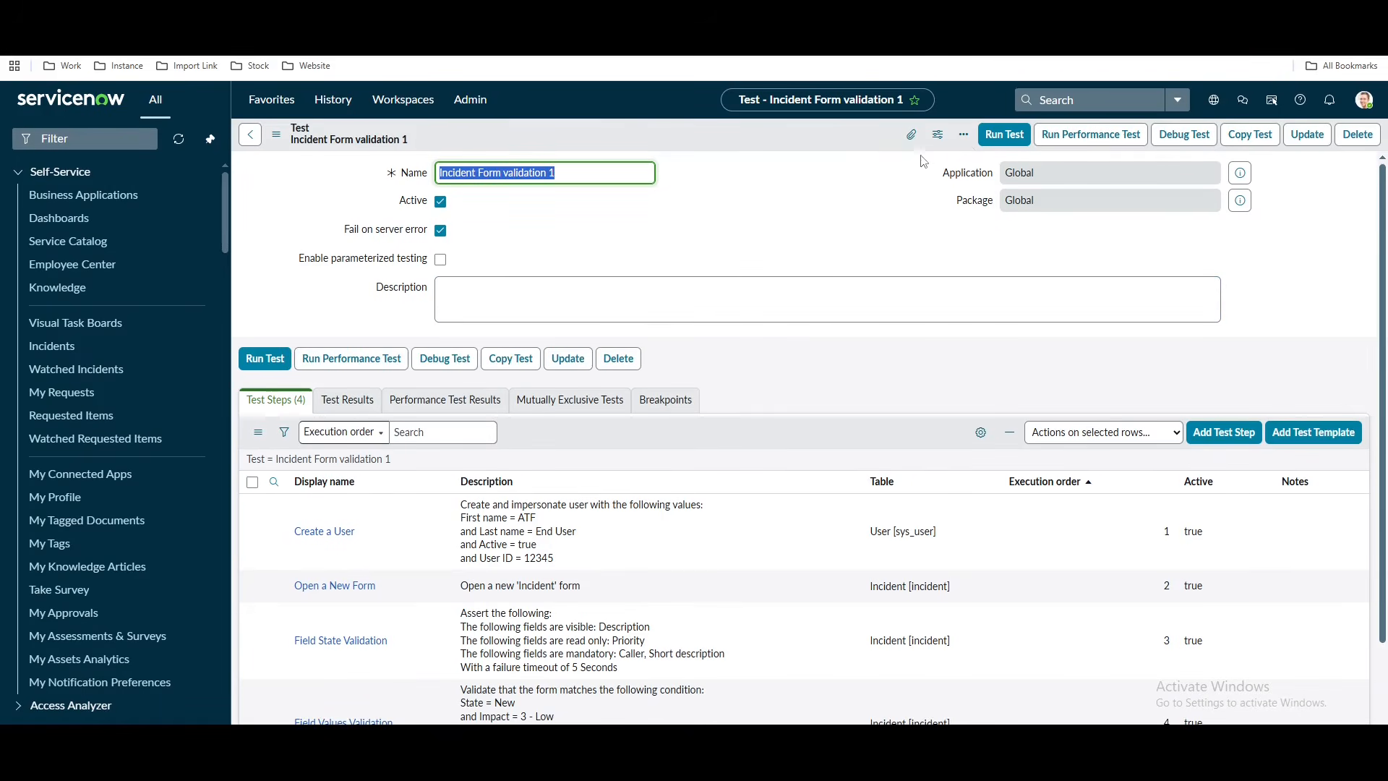
Run the Incident Form validation 1 test in a new test runner and watch its execution.
click(1009, 140)
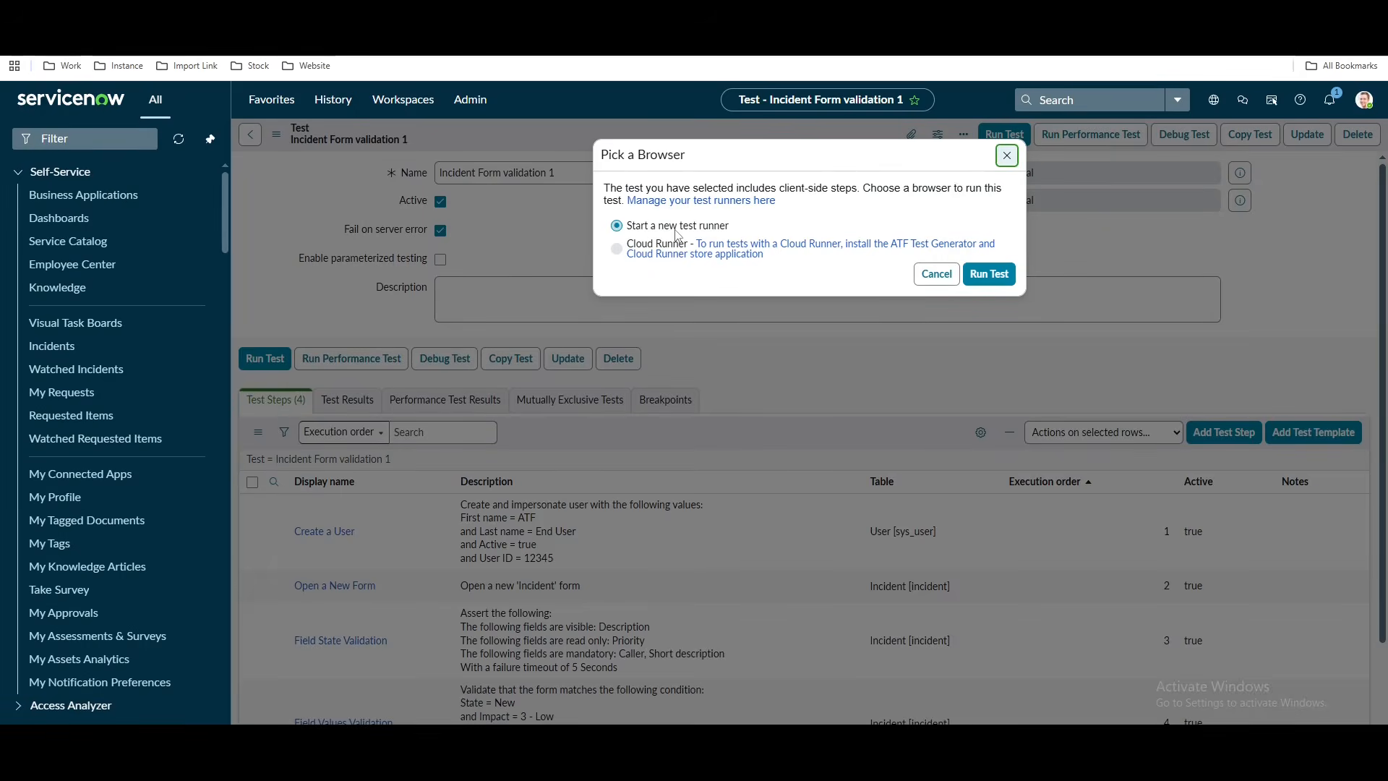
click(988, 278)
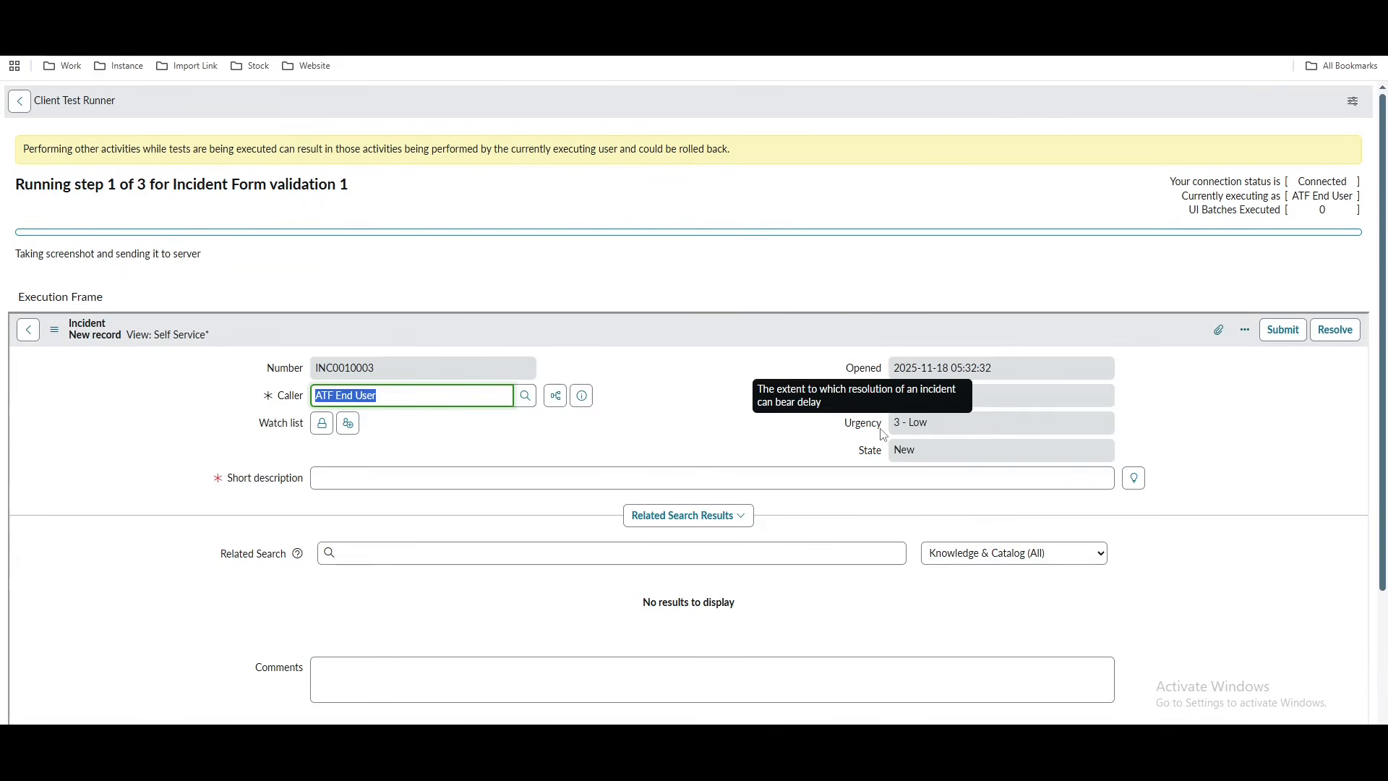
scroll(882, 434, down, 1)
scroll(592, 469, up, 1)
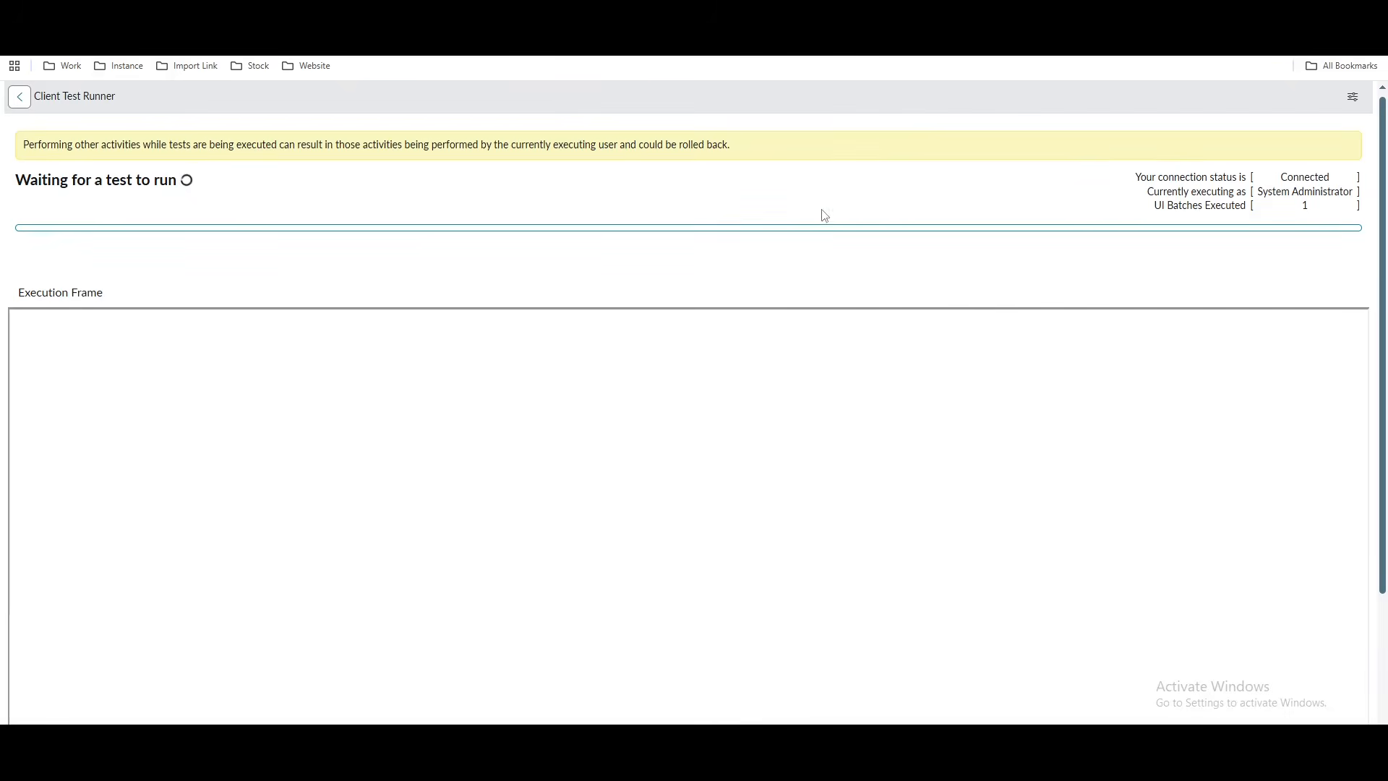
Return to the test's run progress and open the full test result to examine the failure details.
key(ctrl+shift+Tab)
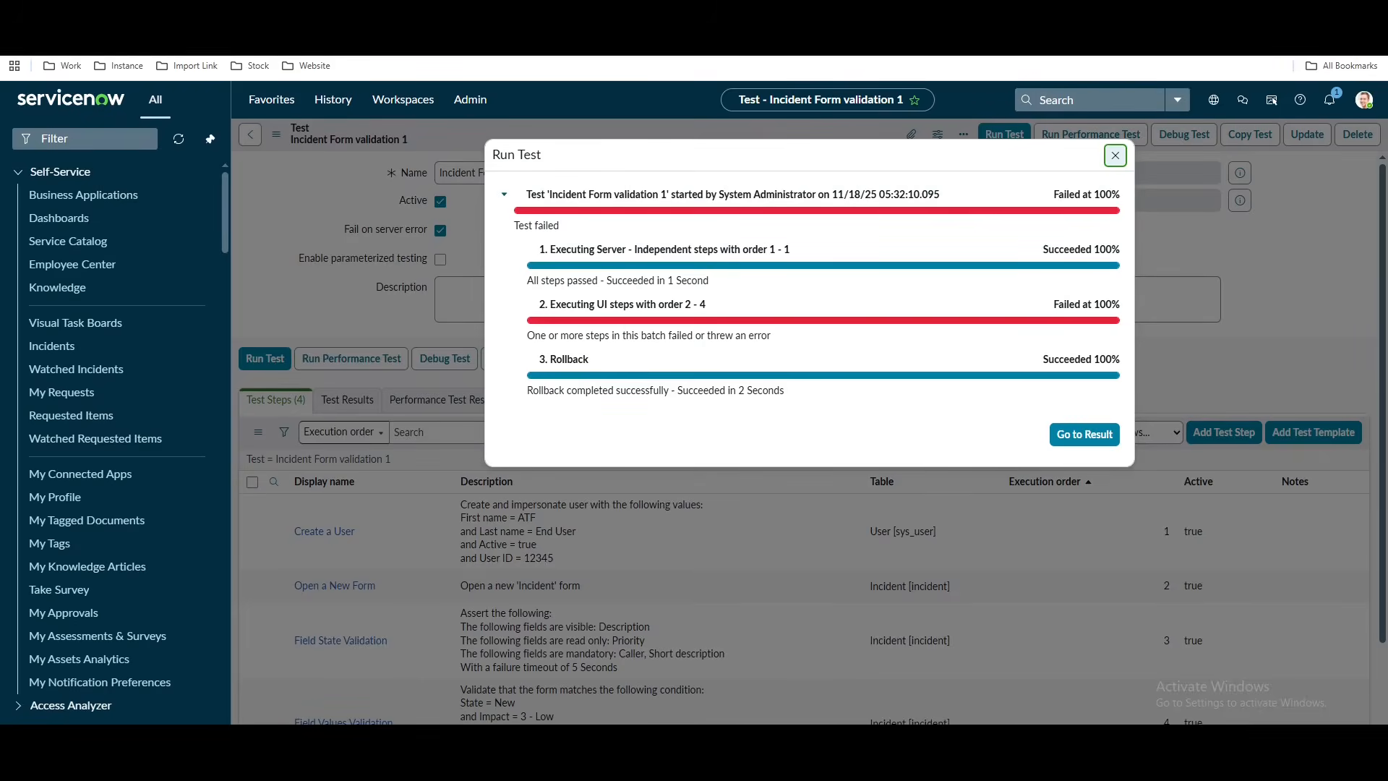
click(434, 13)
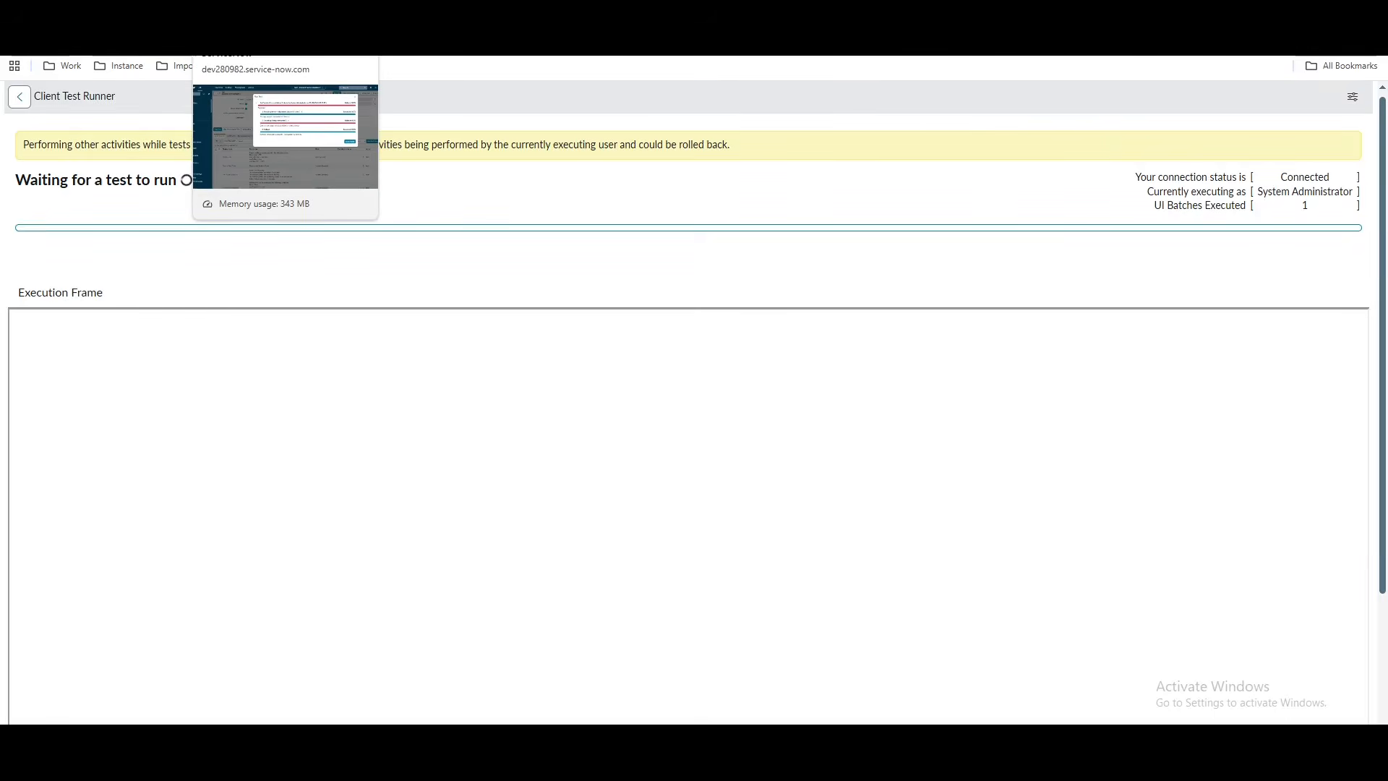
click(275, 13)
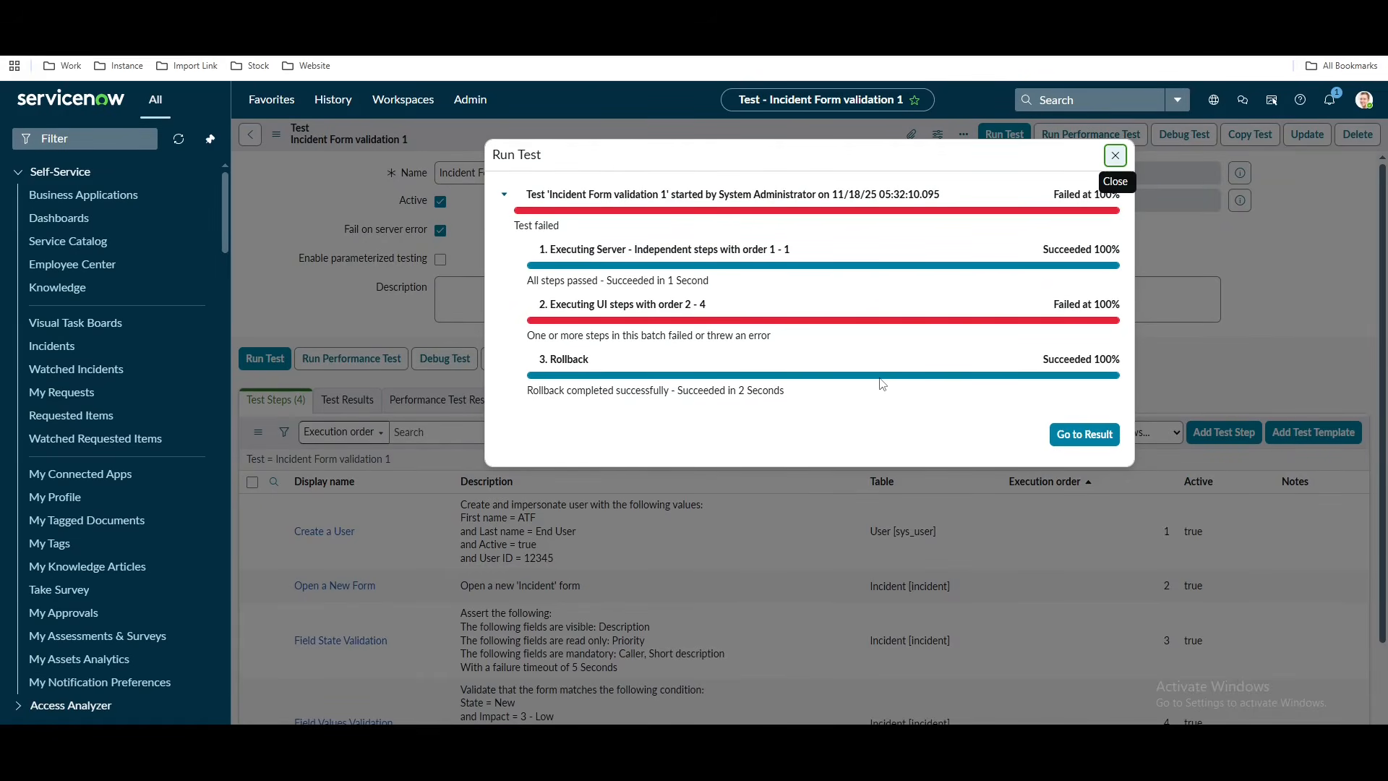
click(1072, 437)
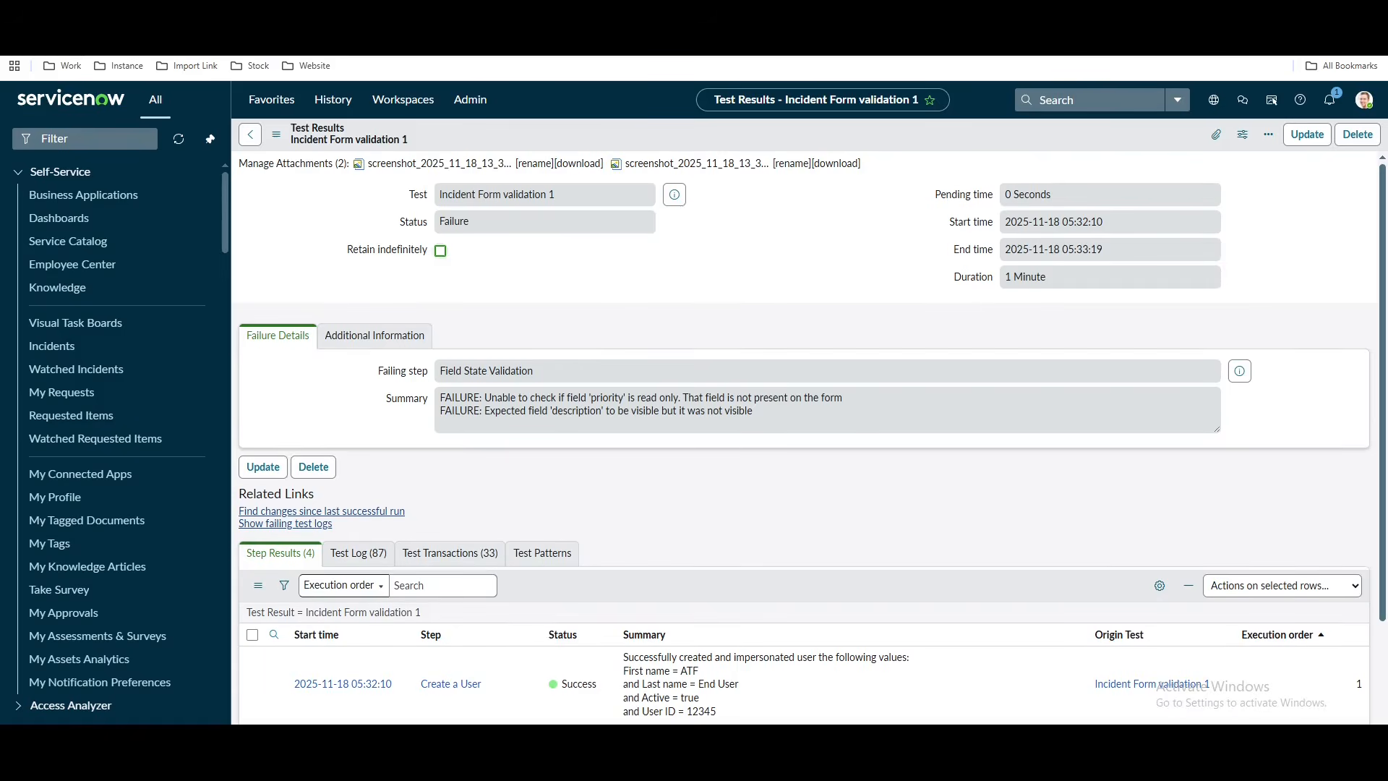
Open the Incident Form validation 1 test record from its test result.
click(549, 14)
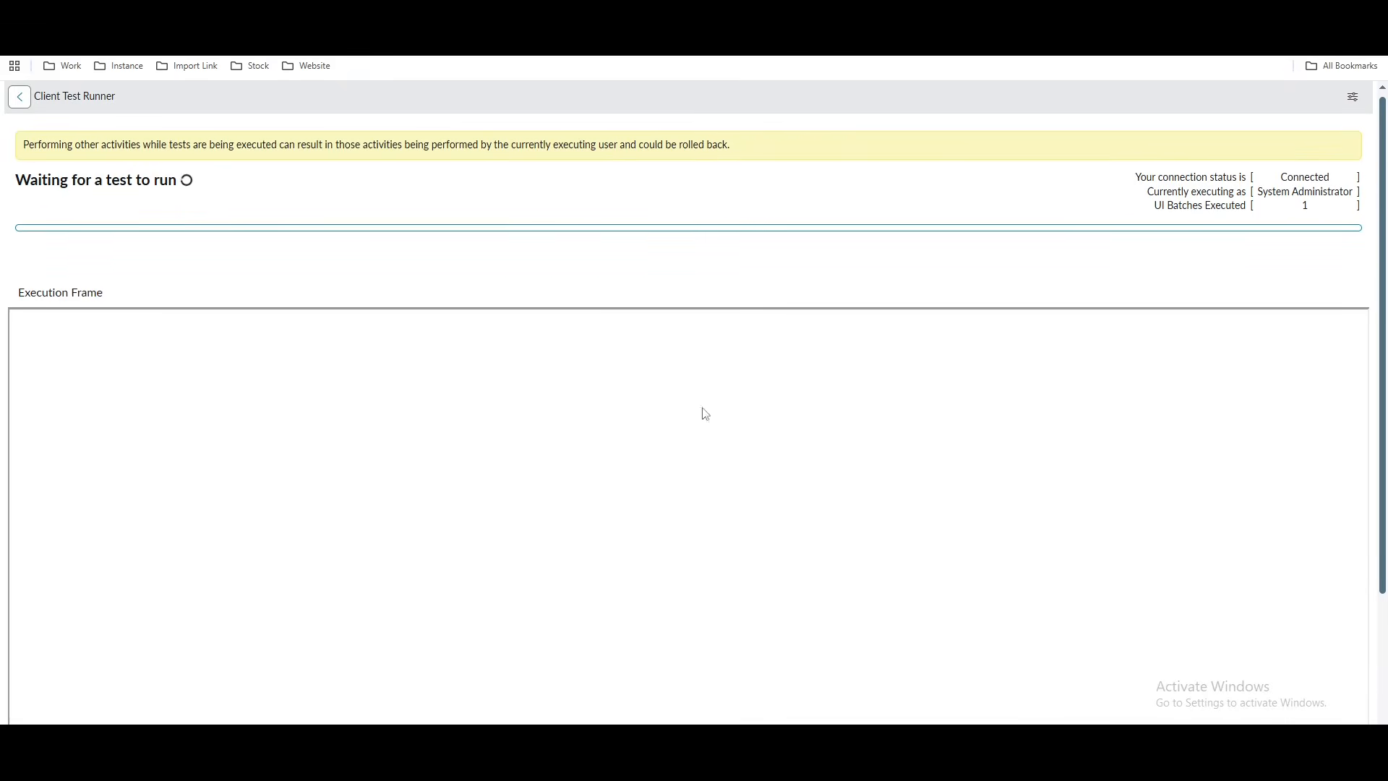
click(506, 15)
click(679, 201)
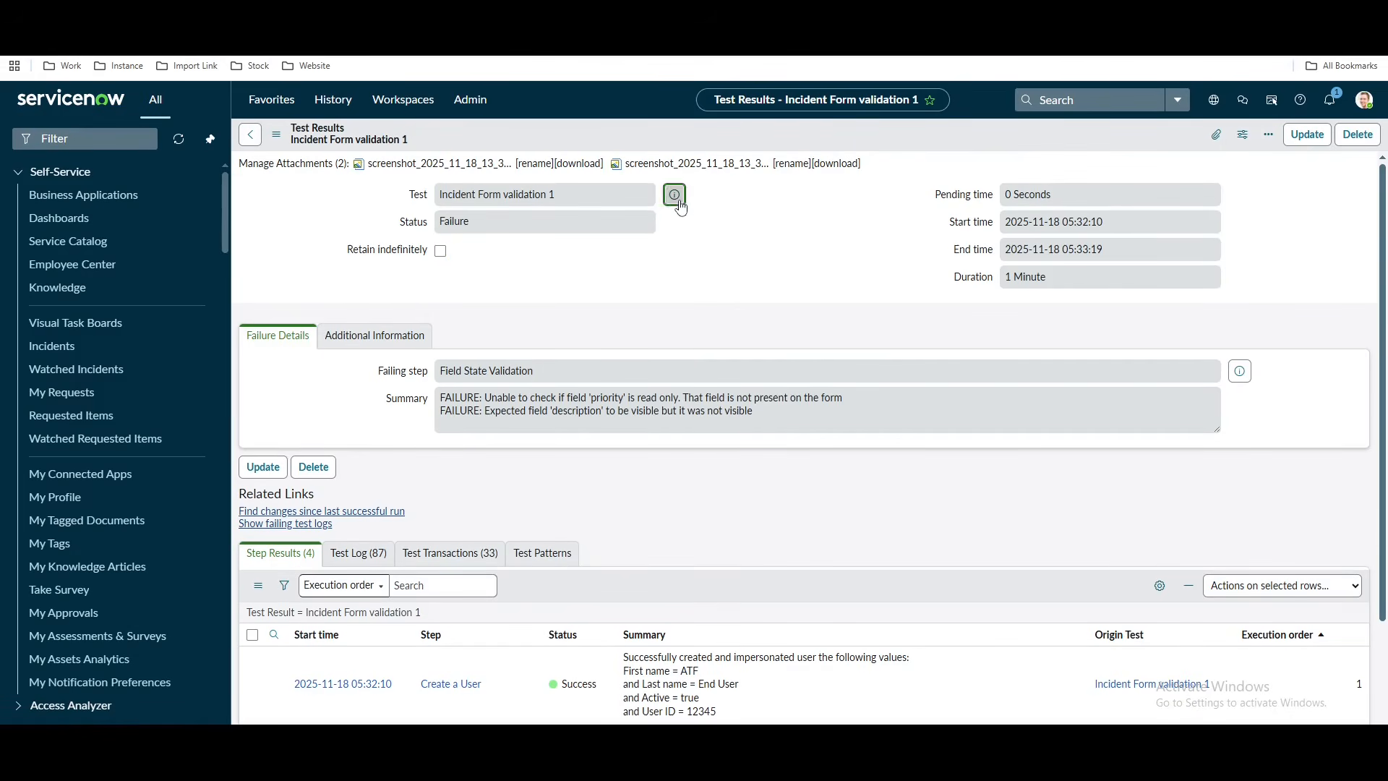
click(884, 232)
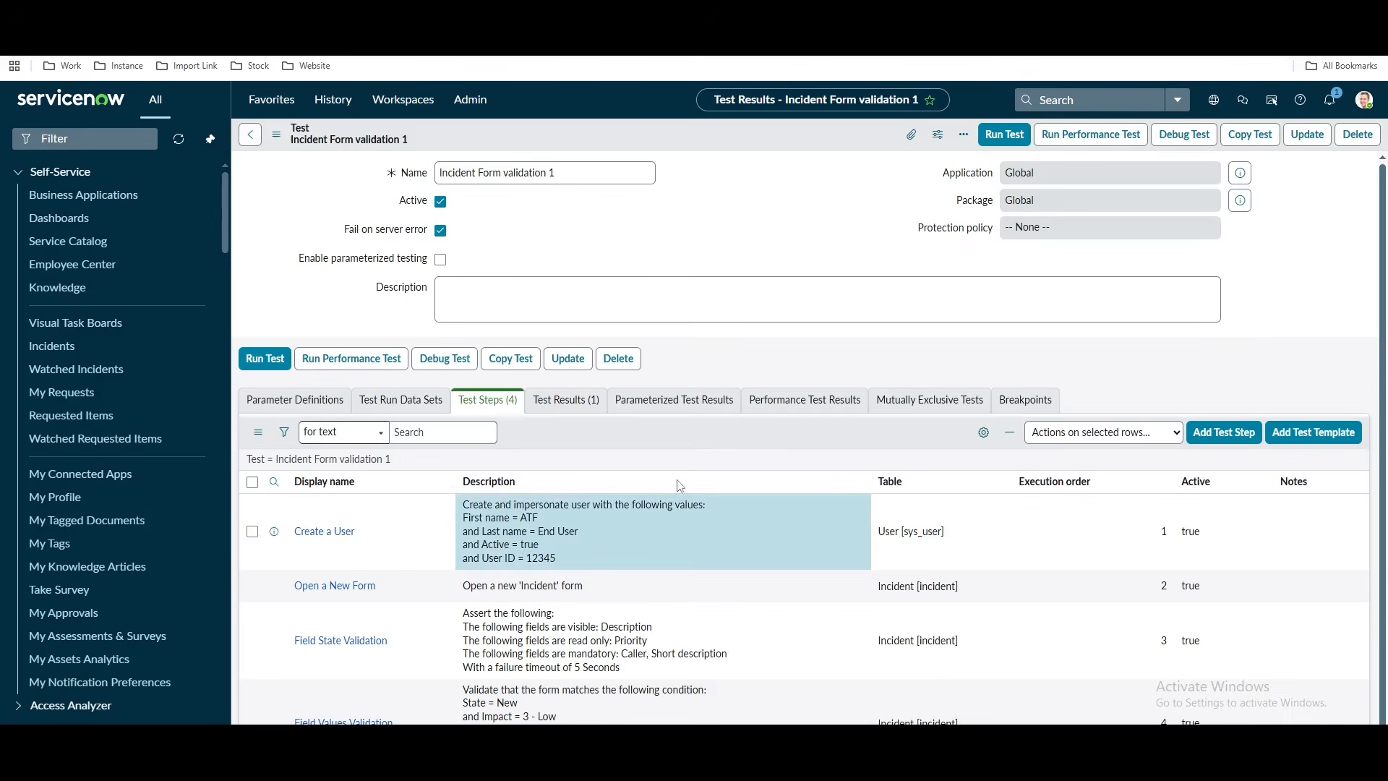
Add the itil role to the test user in the Create a User test step and save the step.
click(323, 533)
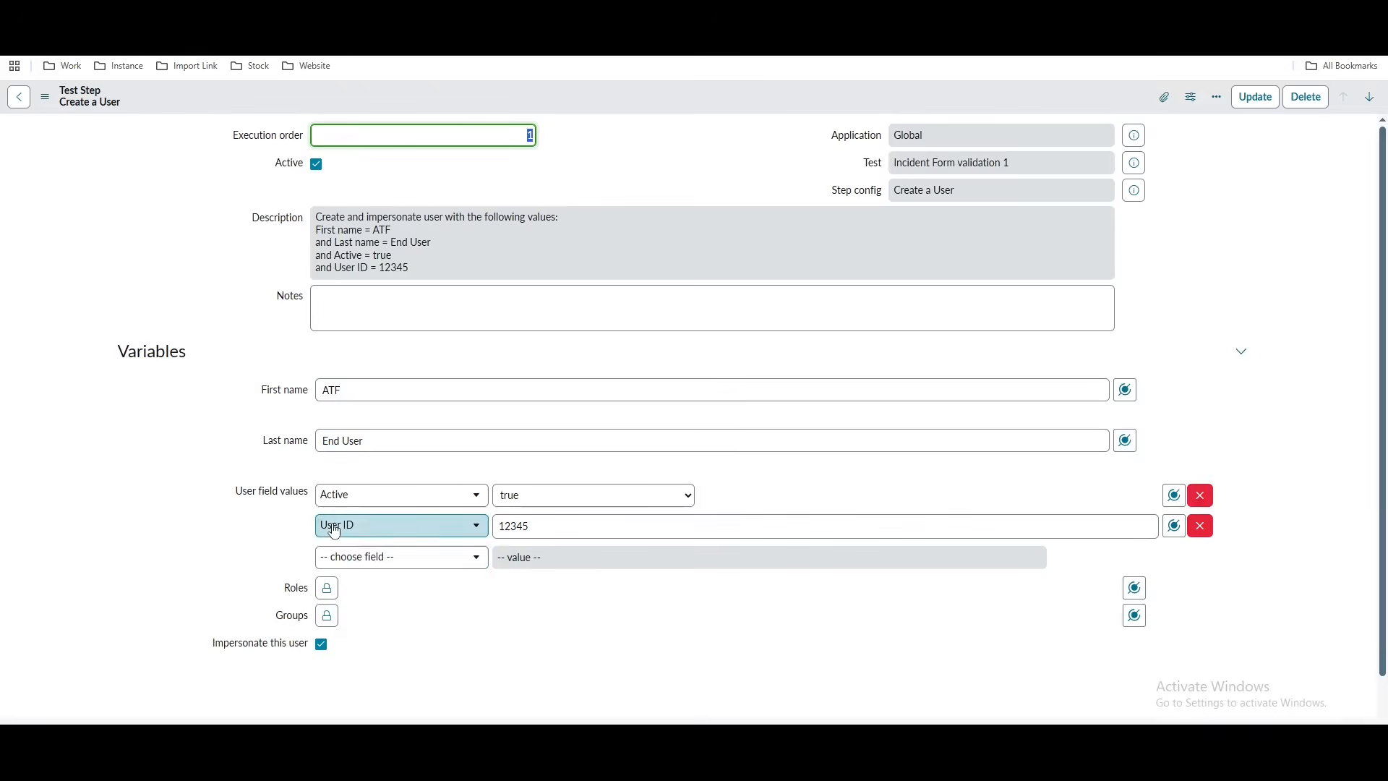
click(327, 588)
scroll(723, 543, down, 2)
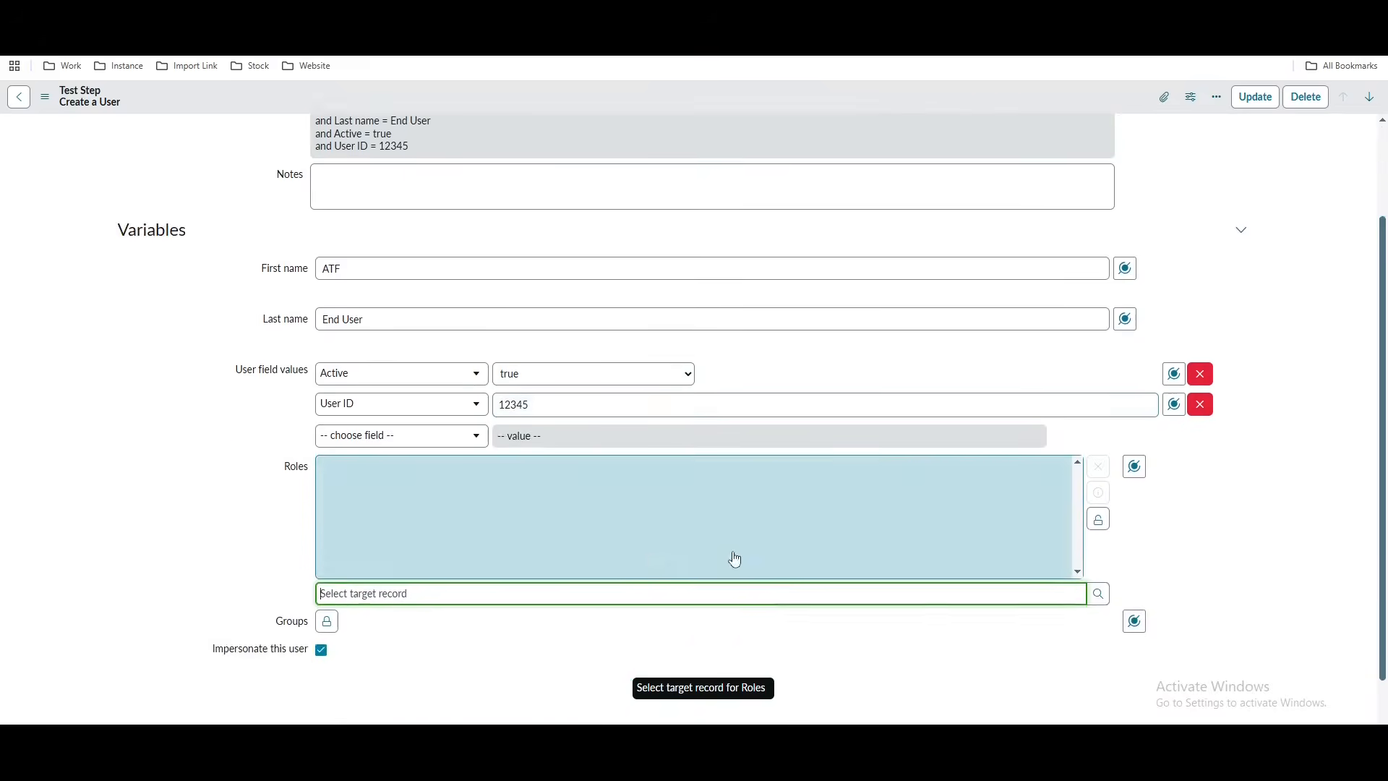
text(i)
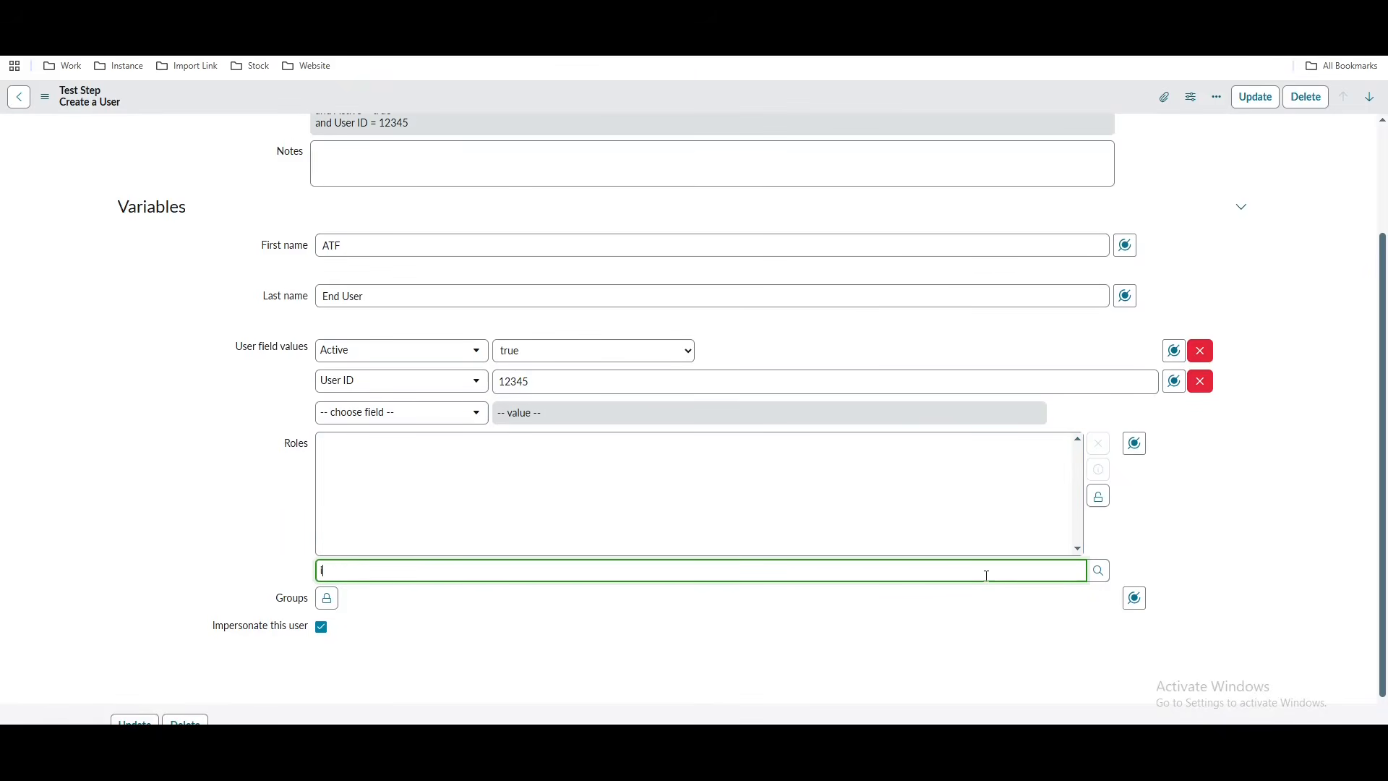
text(ti)
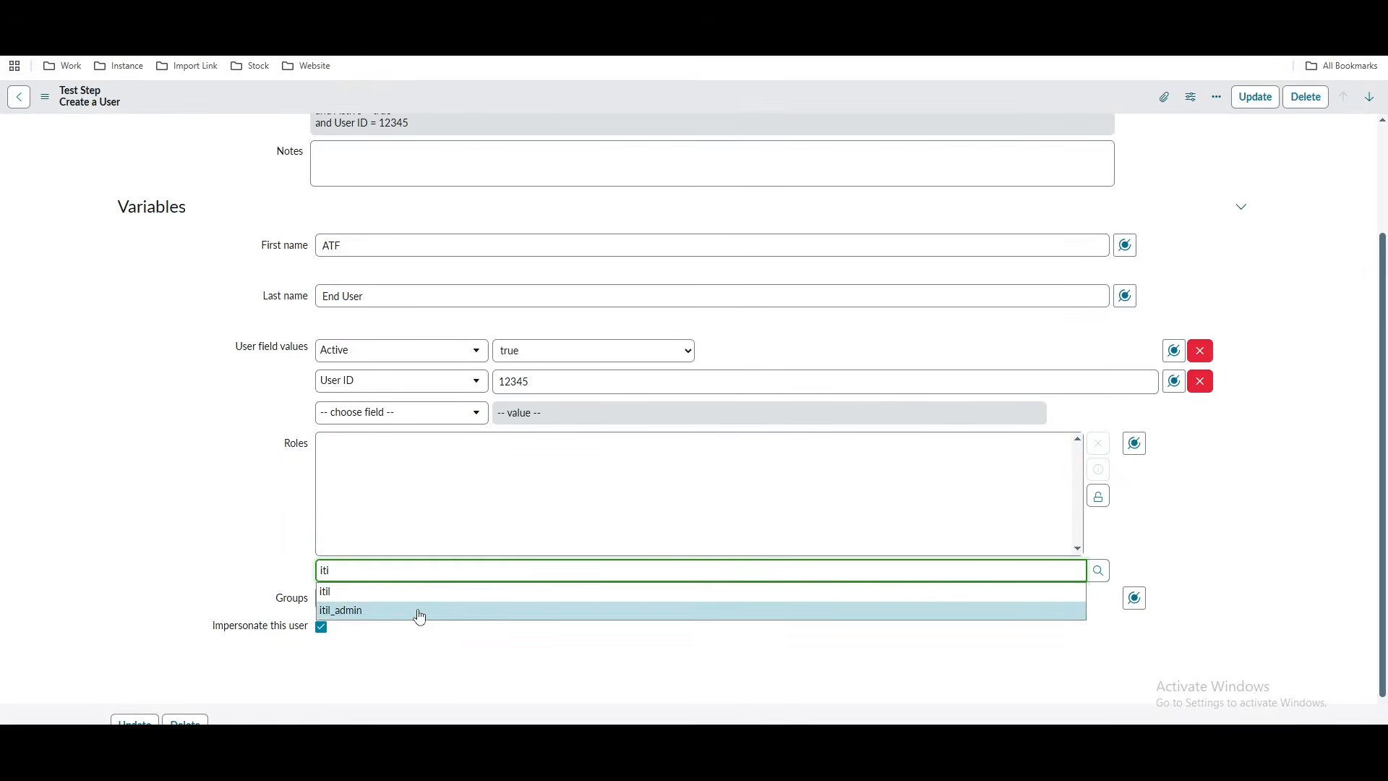
click(419, 591)
right_click(895, 101)
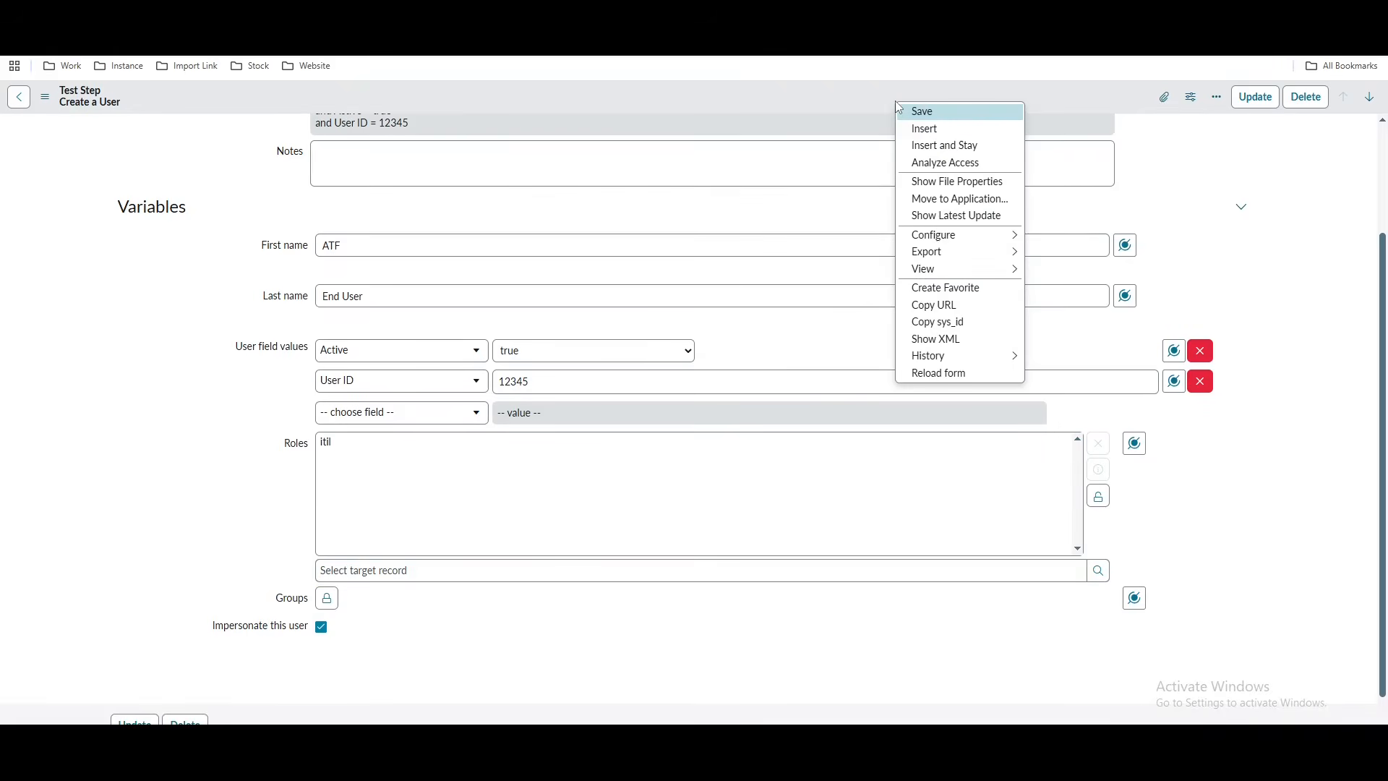
click(922, 111)
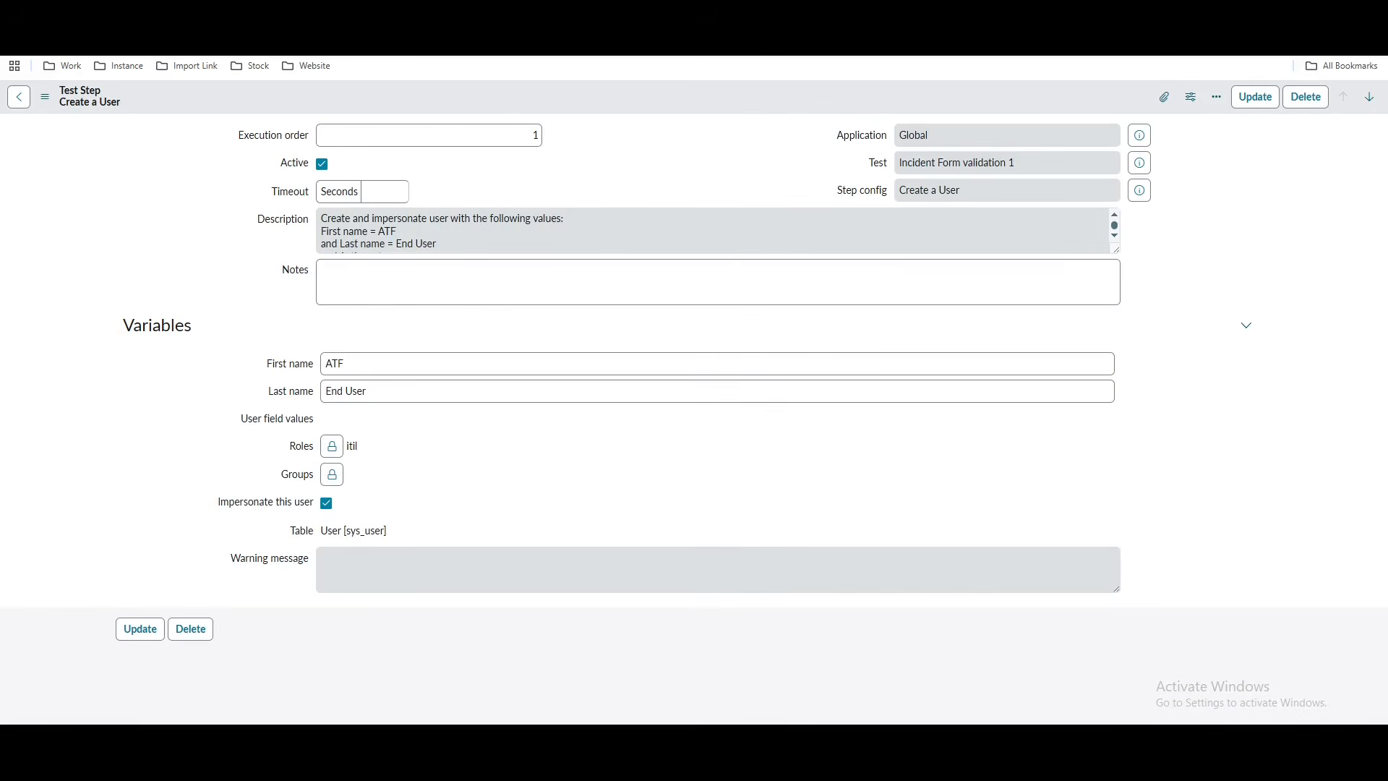
Return to the Incident Form validation 1 test, rerun it in the current Chrome session and watch the client test runner execute it.
click(303, 13)
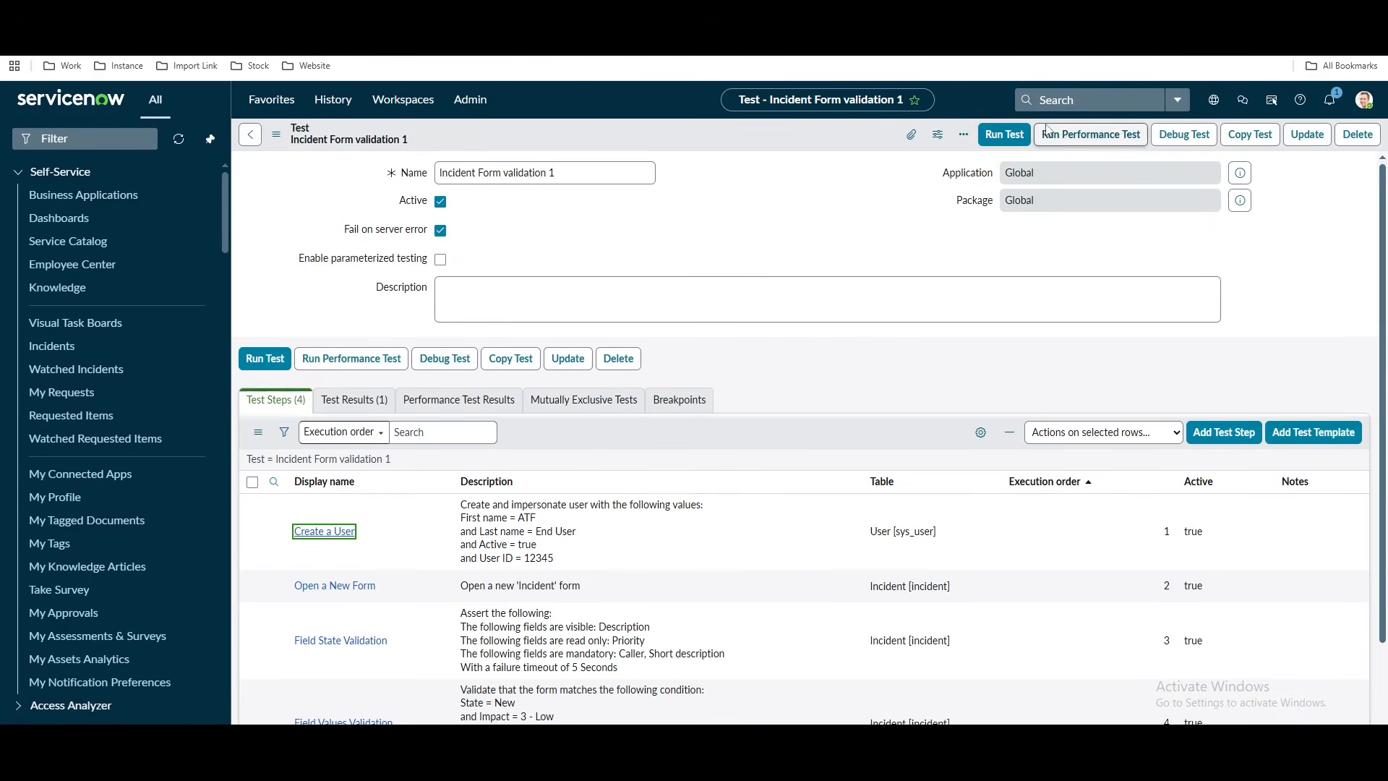
click(1003, 137)
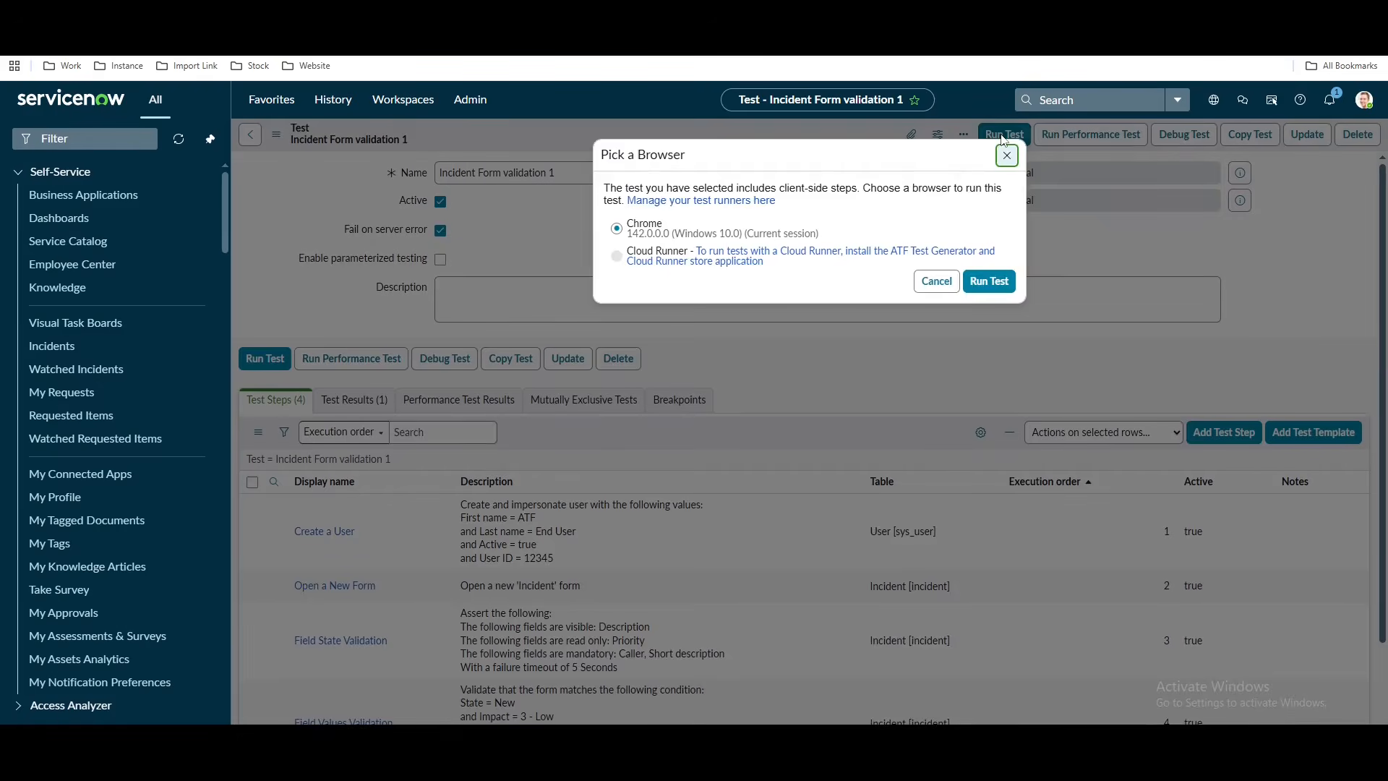
click(988, 283)
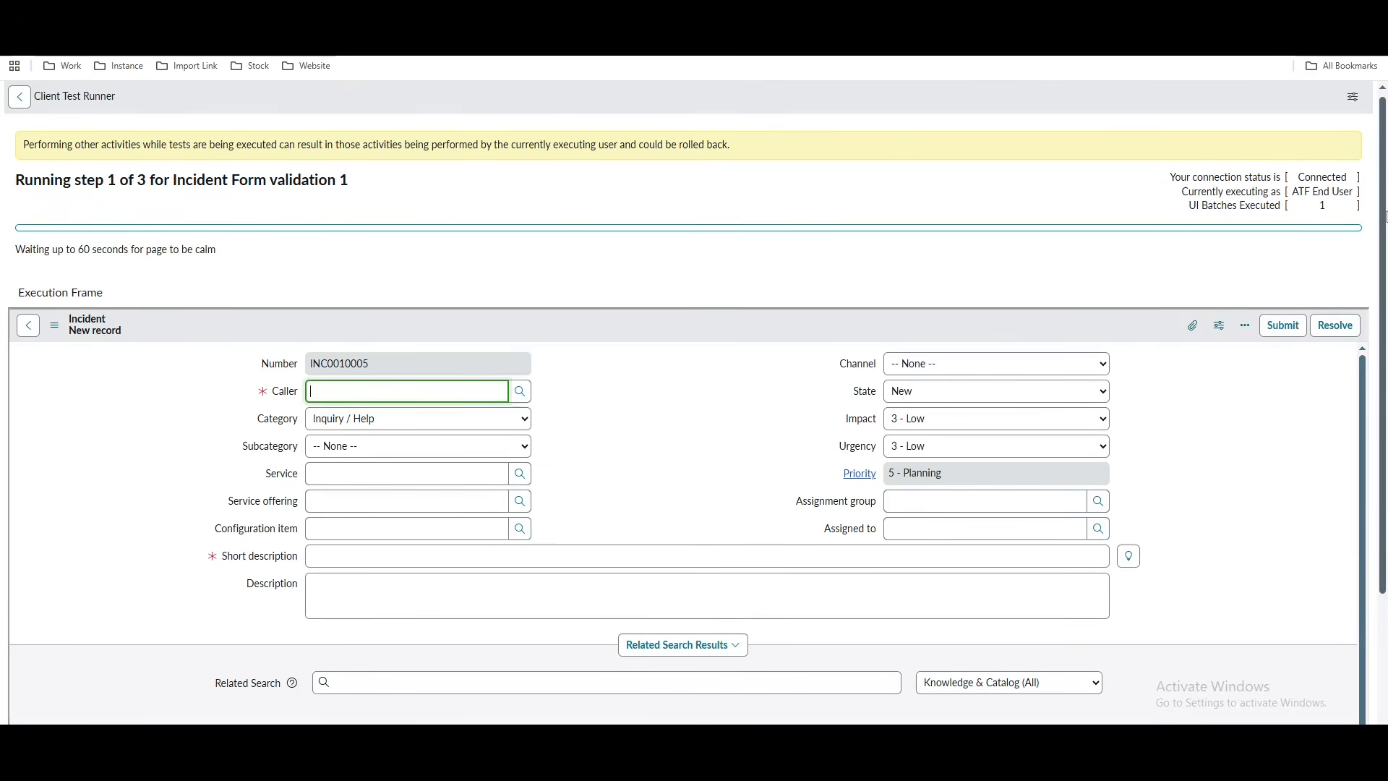
drag(1386, 267, 1387, 281)
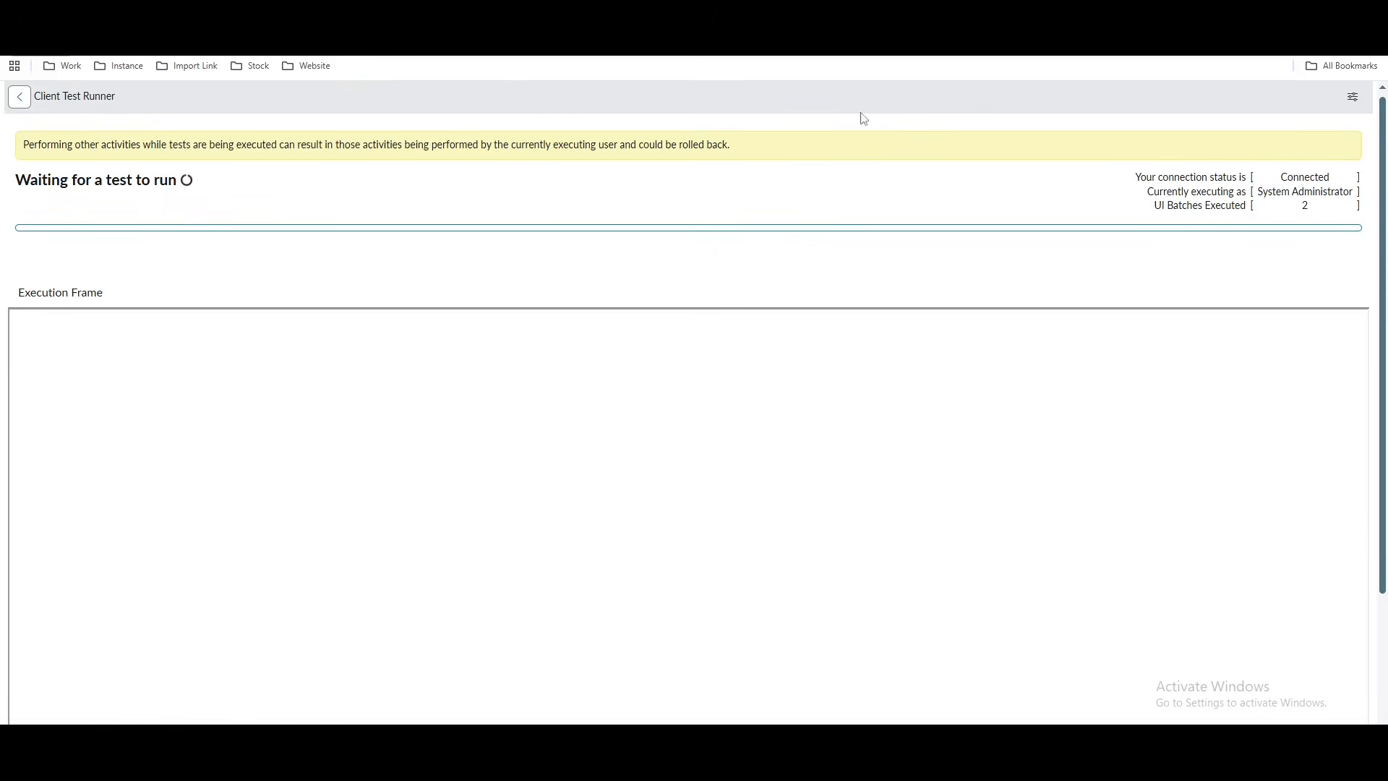
Return to the test's run progress, review the outcome of each execution stage, collapse the details and close the progress window.
click(180, 14)
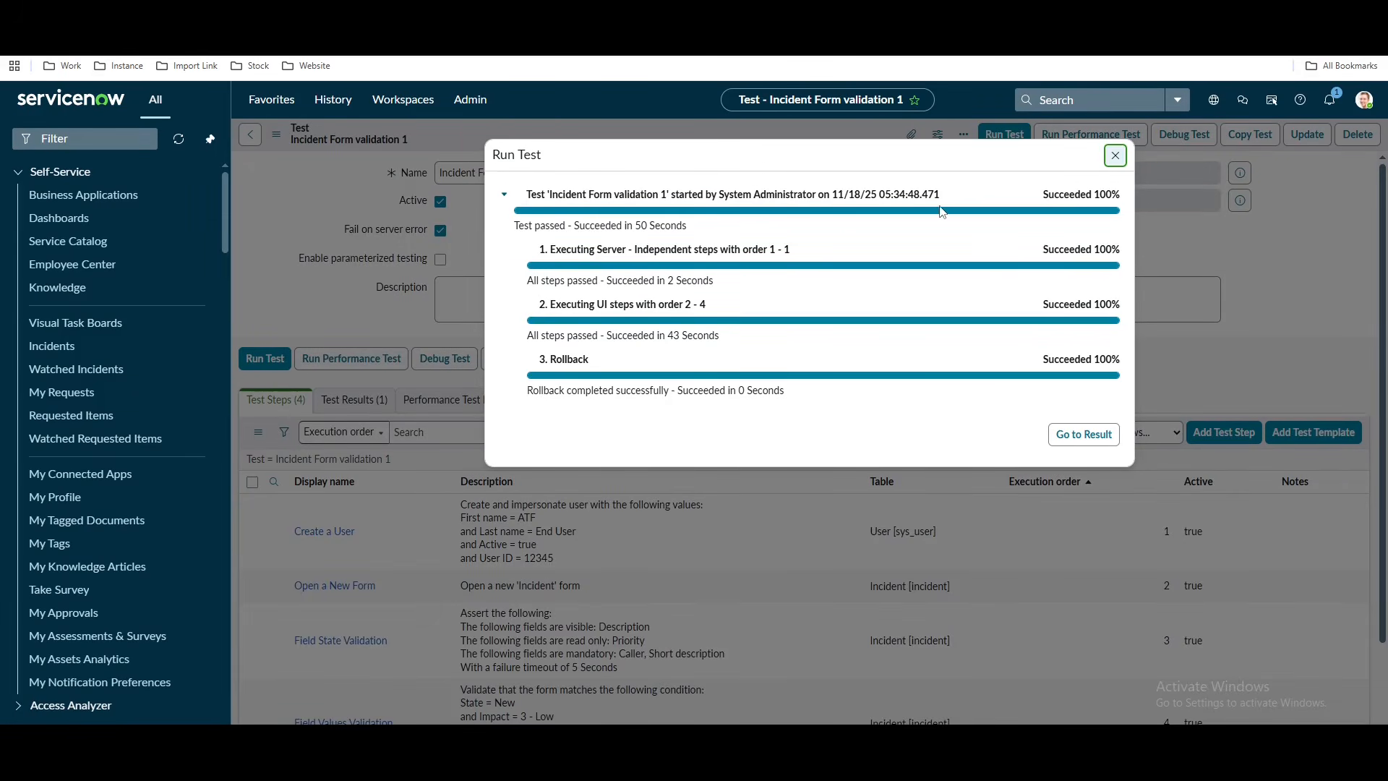
click(504, 197)
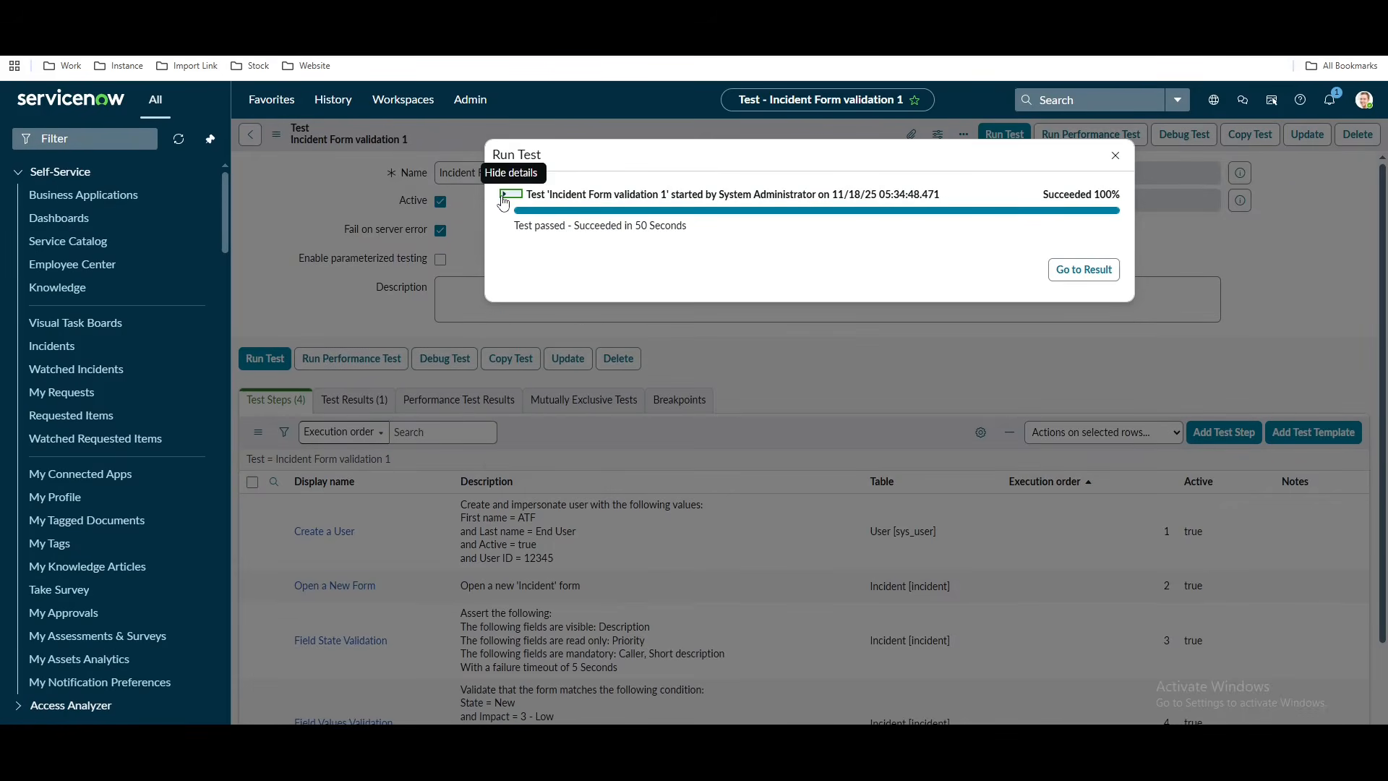
click(1116, 156)
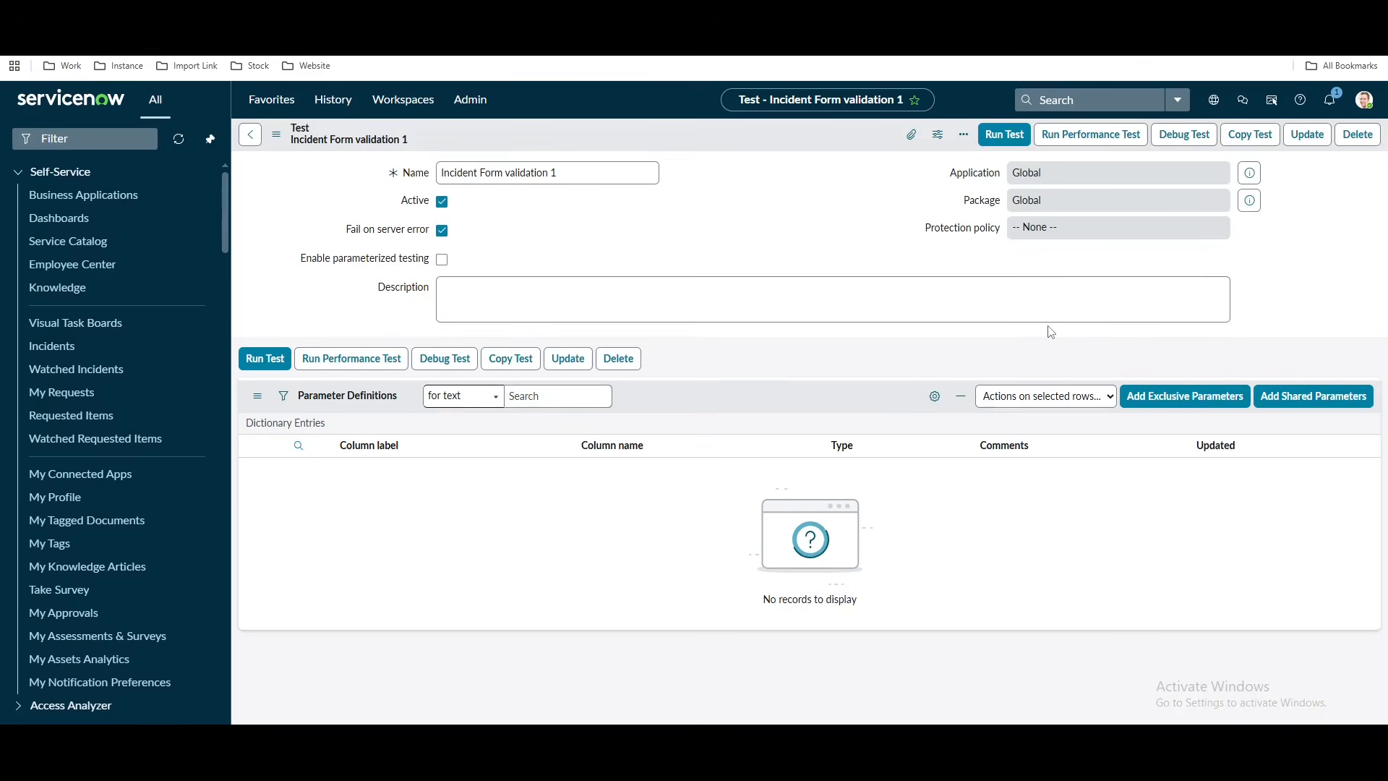